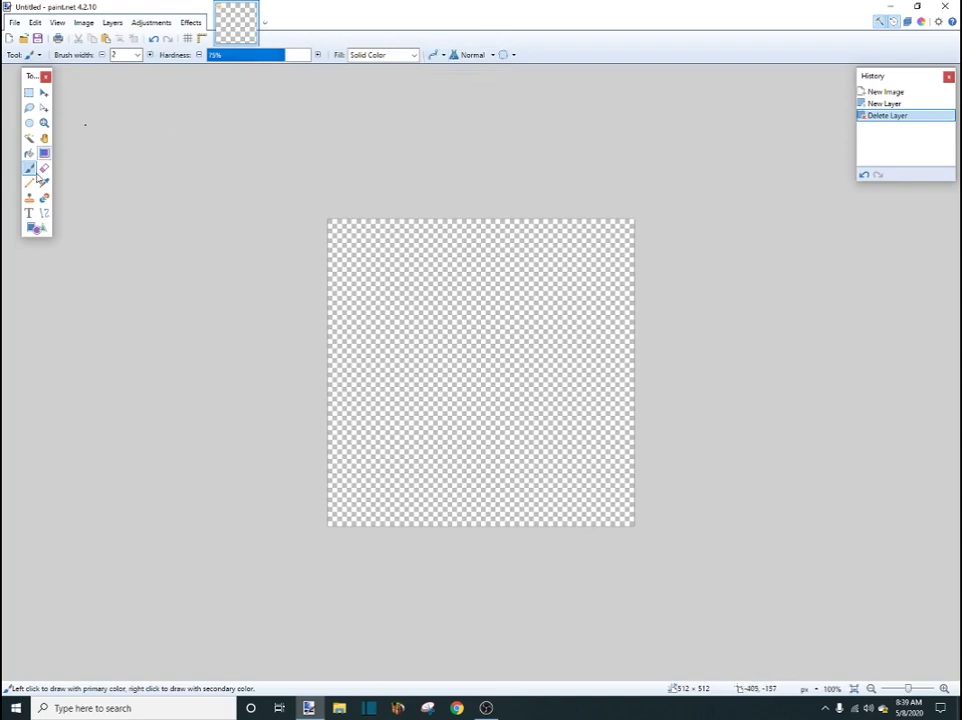
- Draw a black-outlined four-point star, about 300 × 300 pixels, with a 7-pixel brush width
left_click(47, 230)
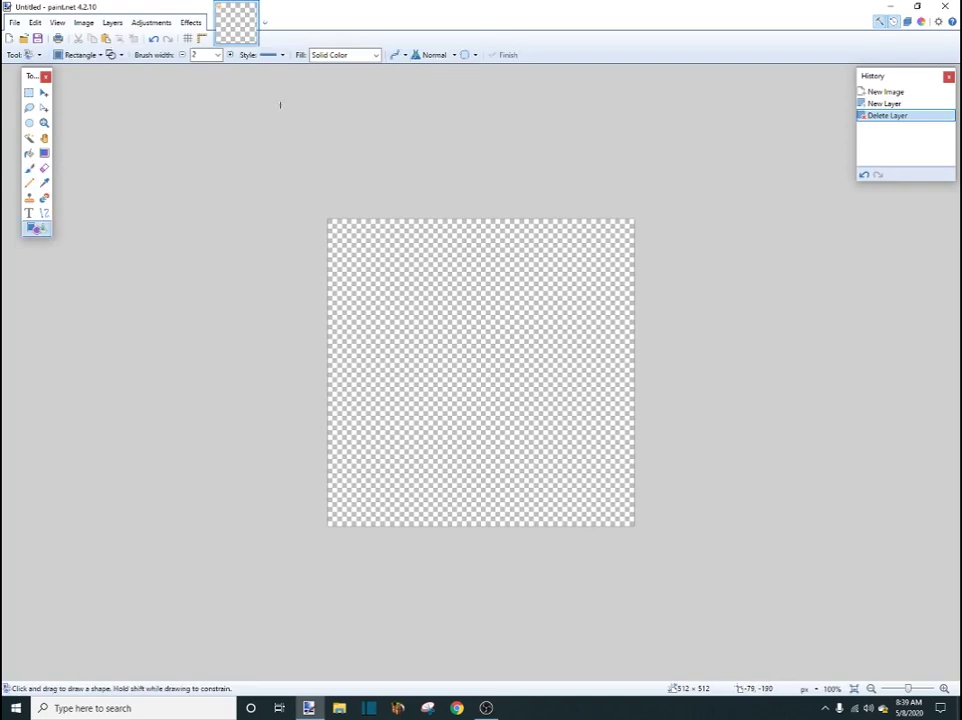
left_click(82, 55)
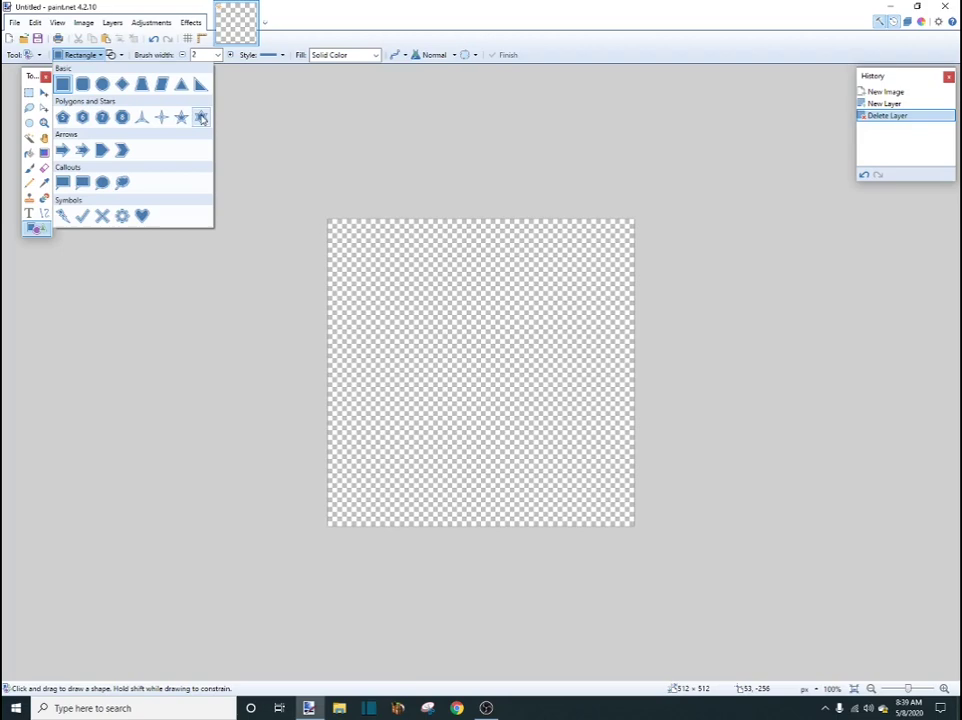
left_click(143, 118)
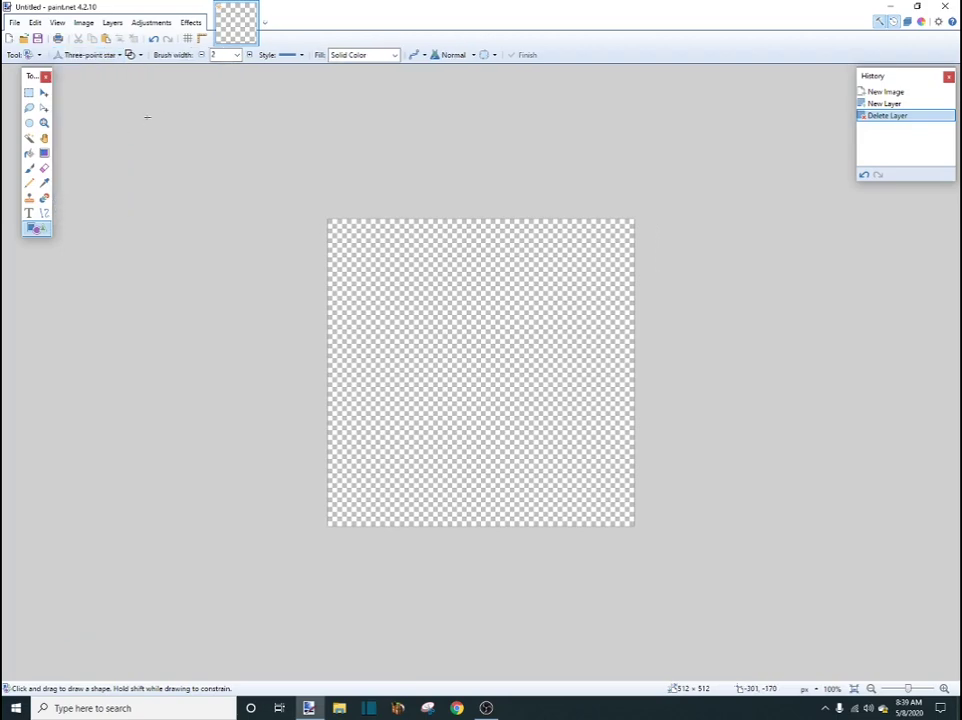
left_click(118, 55)
left_click(159, 118)
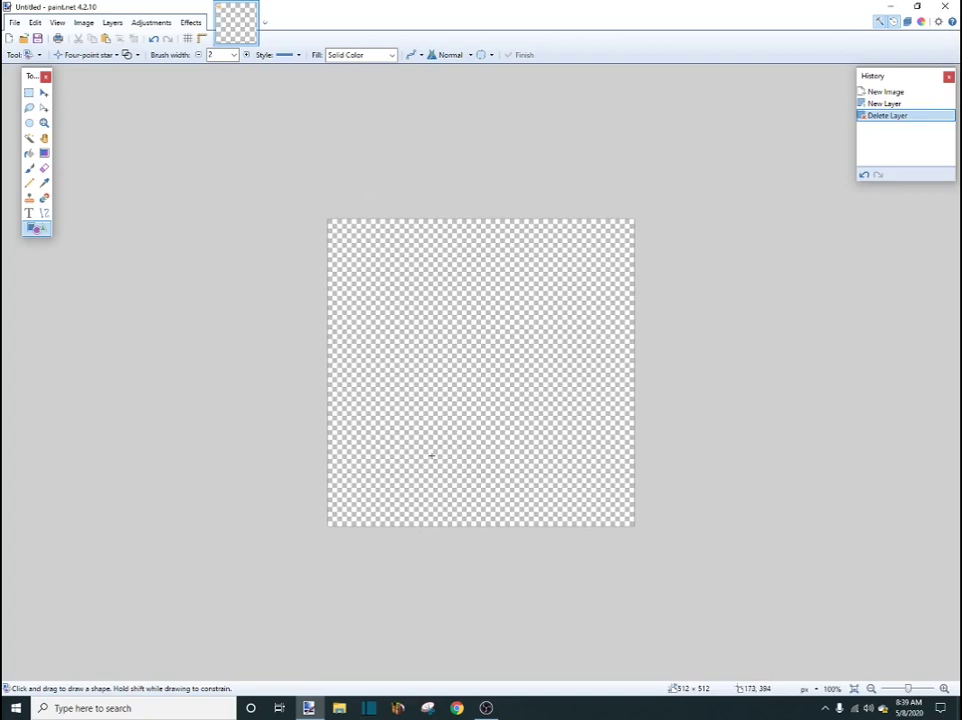
left_click(235, 55)
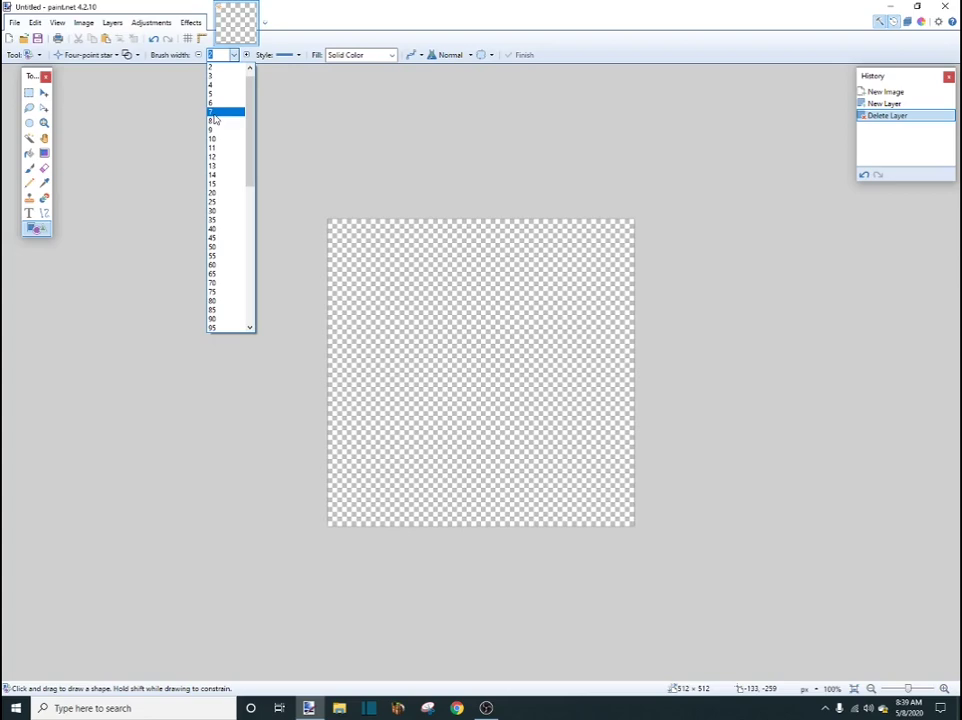
left_click(214, 112)
mouse_move(450, 312)
left_mouse_down()
mouse_move(558, 419)
mouse_move(625, 462)
mouse_move(597, 455)
mouse_move(636, 509)
left_mouse_up()
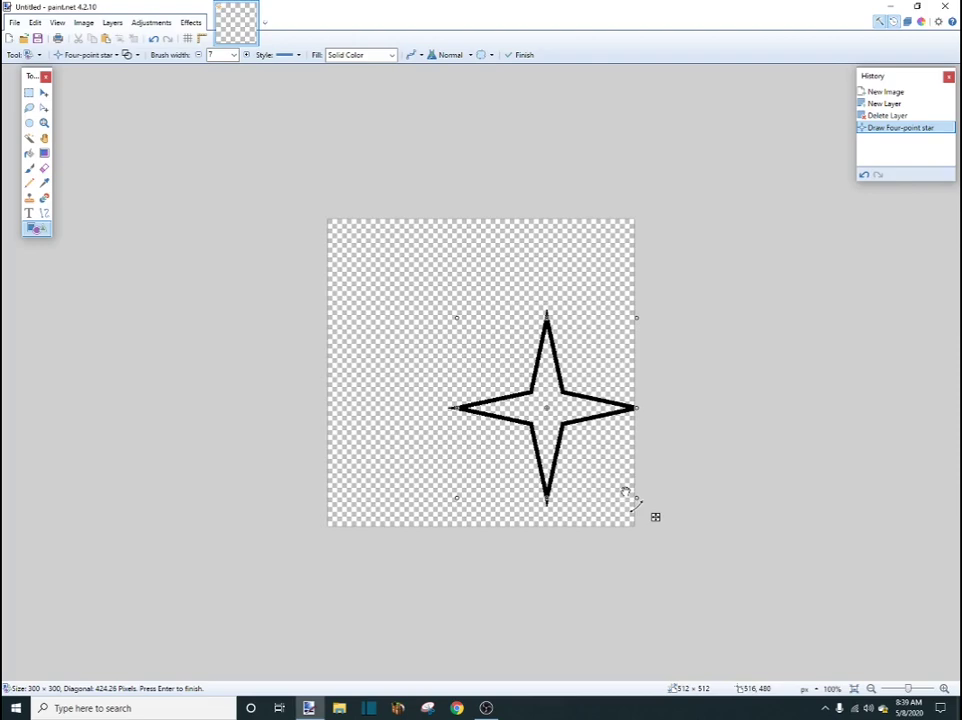
- Make the star editable again and rotate it 45° into an X shape
left_click(190, 22)
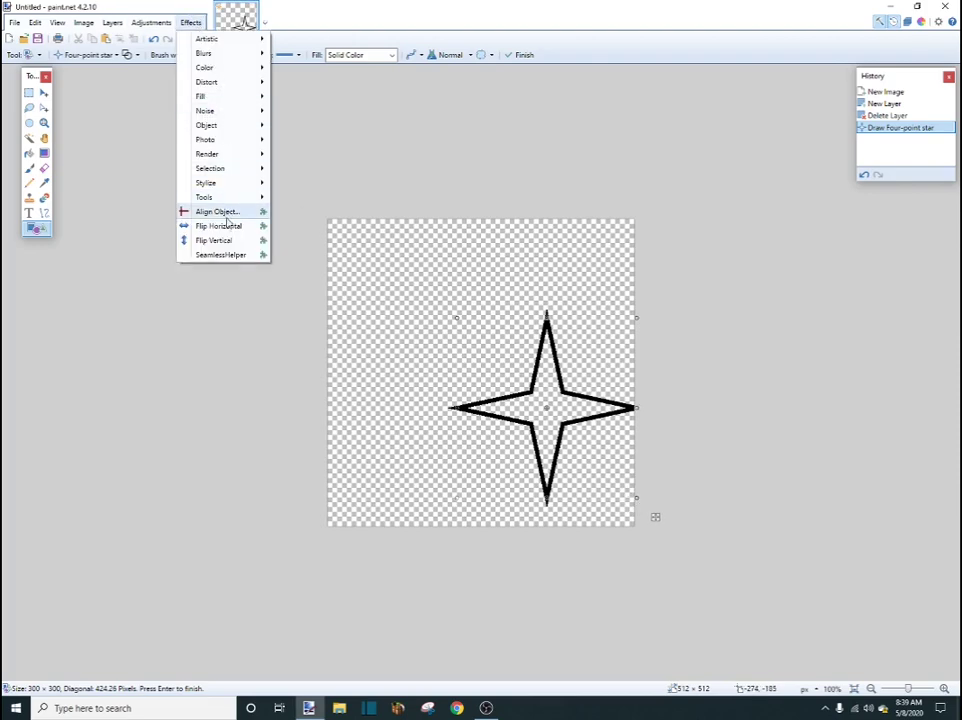
left_click(228, 215)
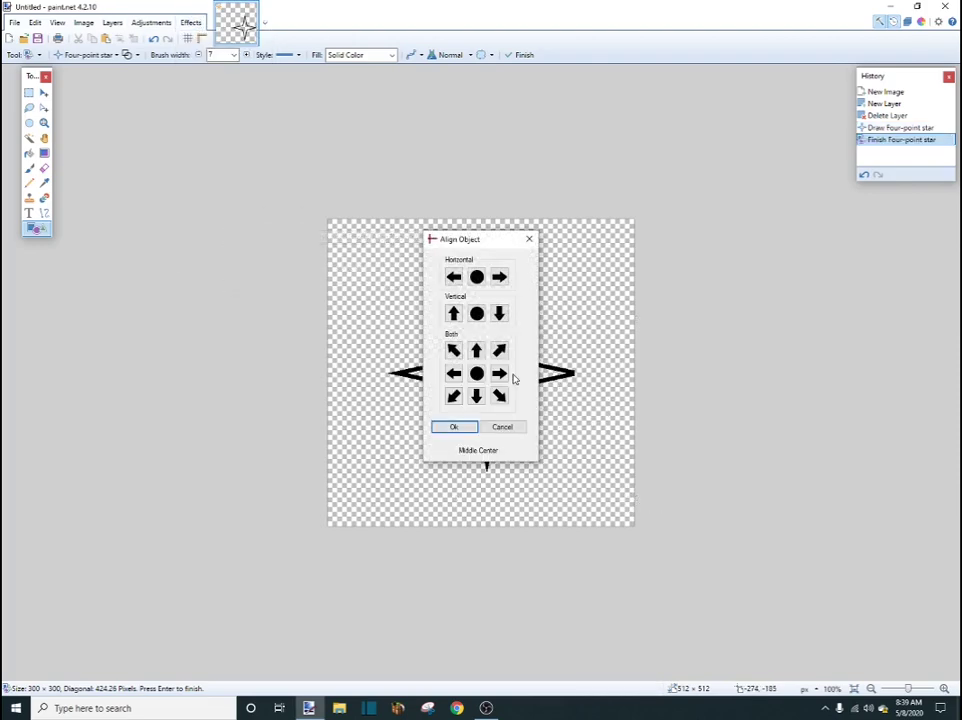
left_click(529, 239)
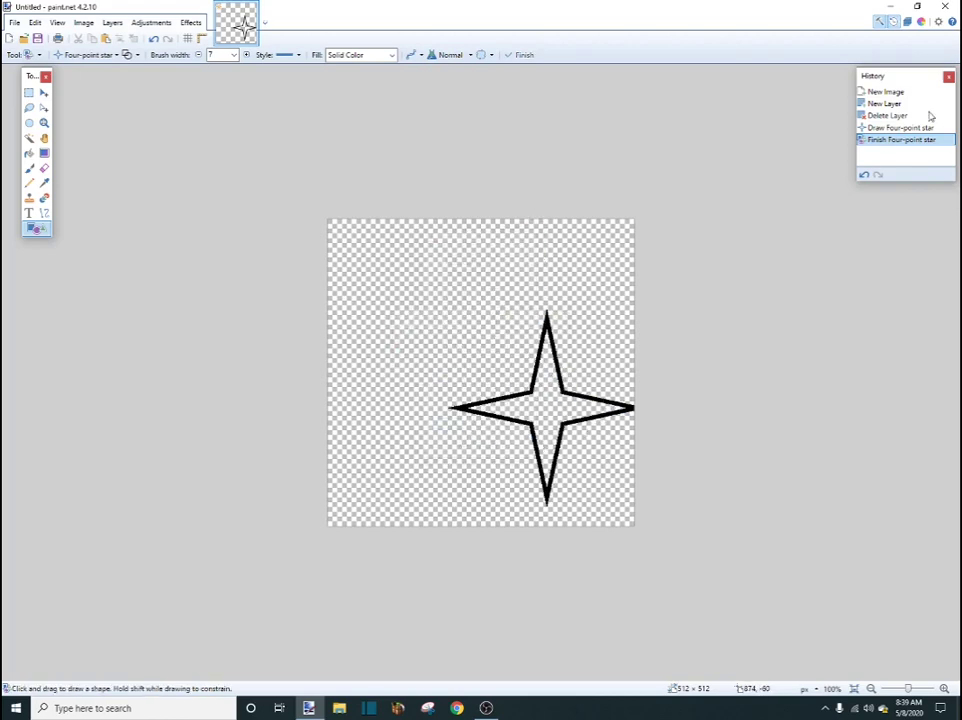
left_click(900, 127)
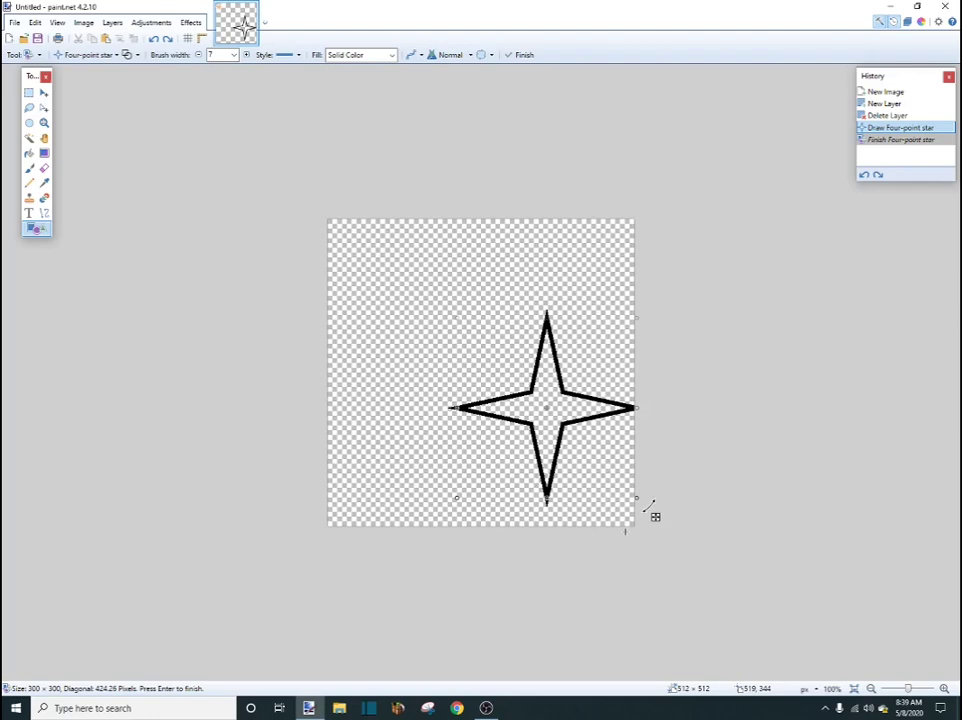
left_click_drag(622, 519, 677, 443)
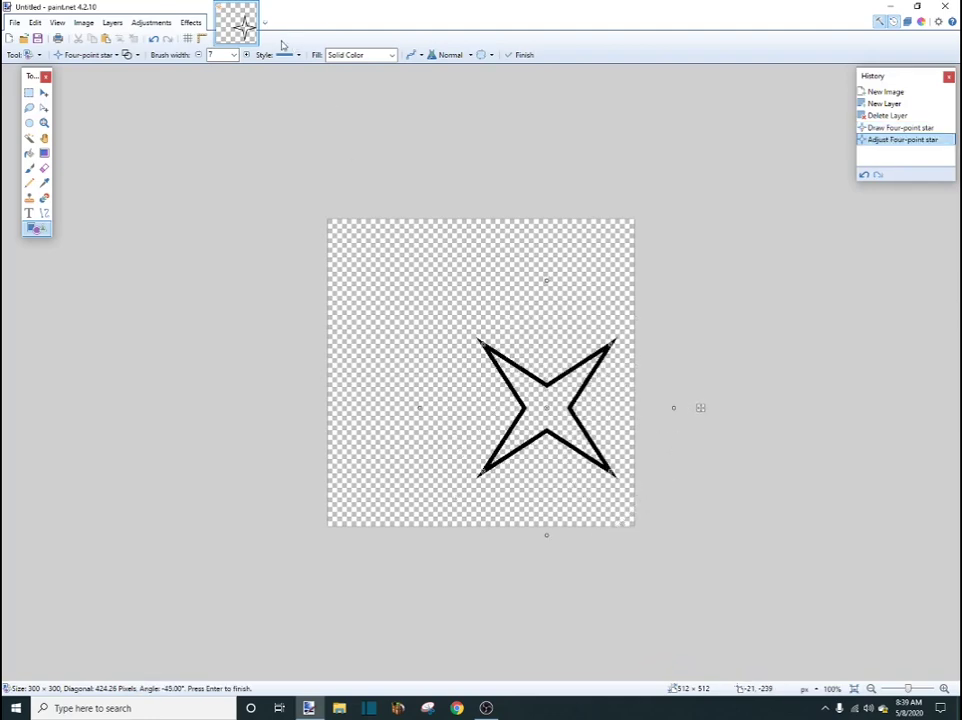
- Centre the X star on the canvas with Align Object's Middle Center
left_click(193, 23)
left_click(218, 211)
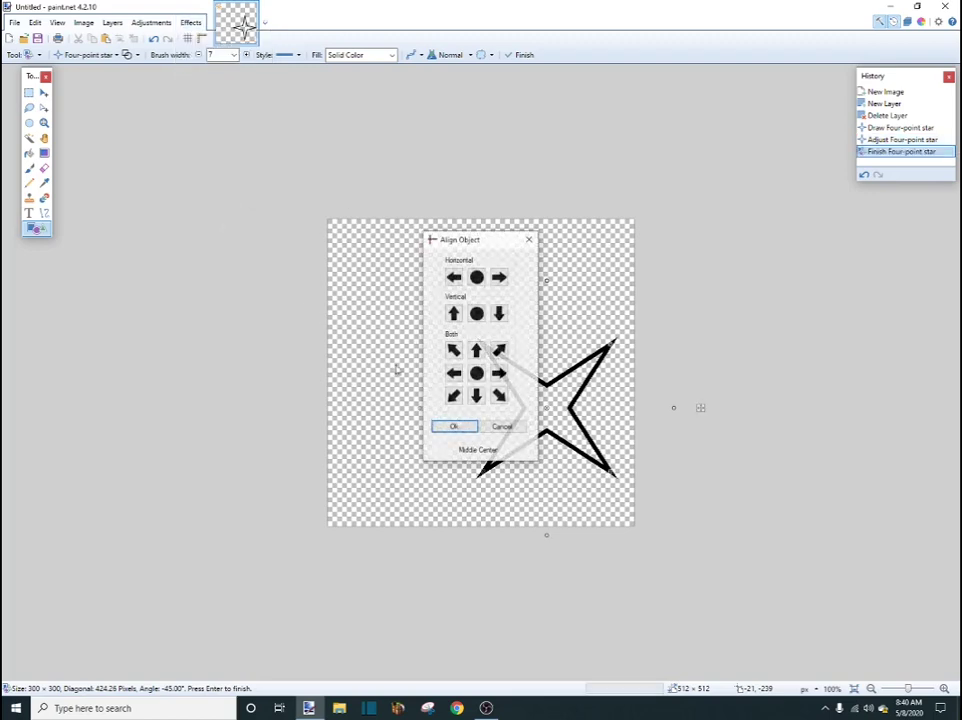
left_click(455, 426)
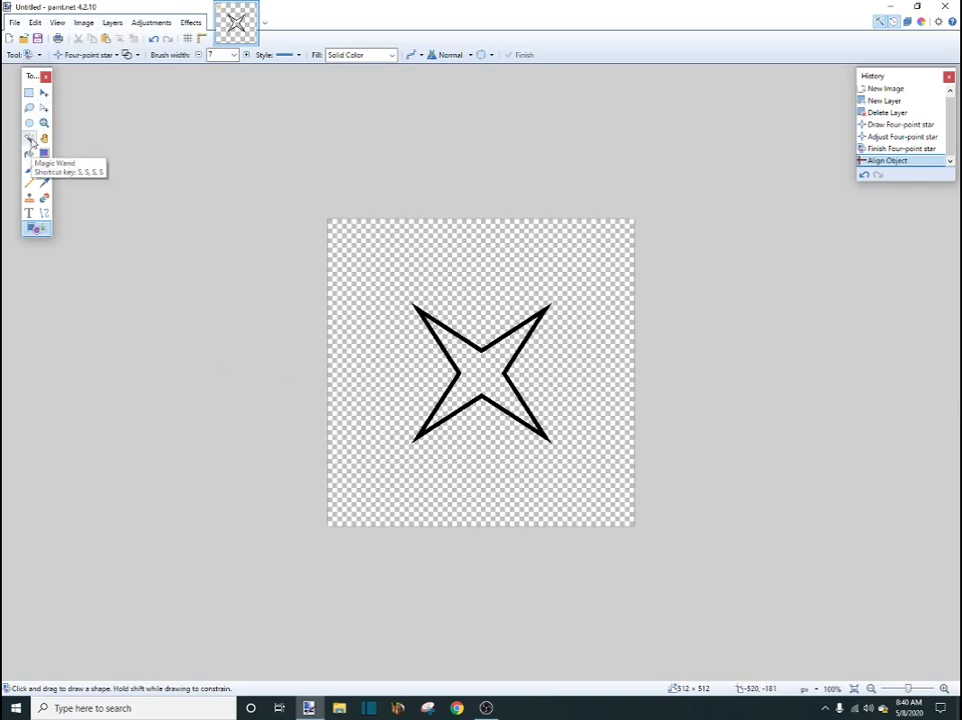
- Magic Wand-select the star's empty interior and show the Colors and Layers panels
left_click(30, 140)
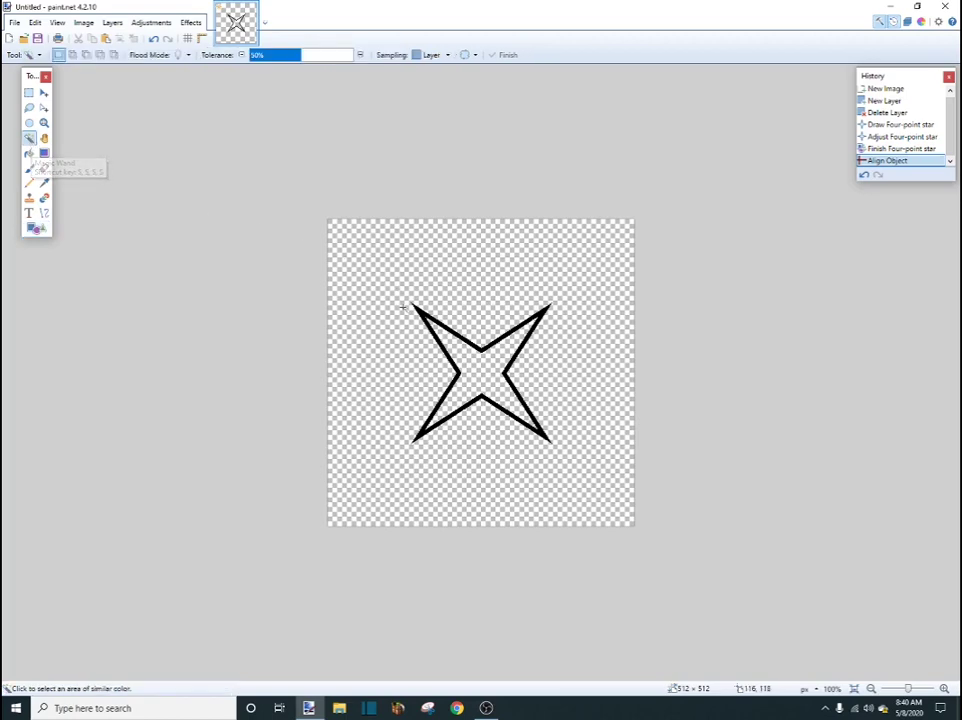
left_click(488, 381)
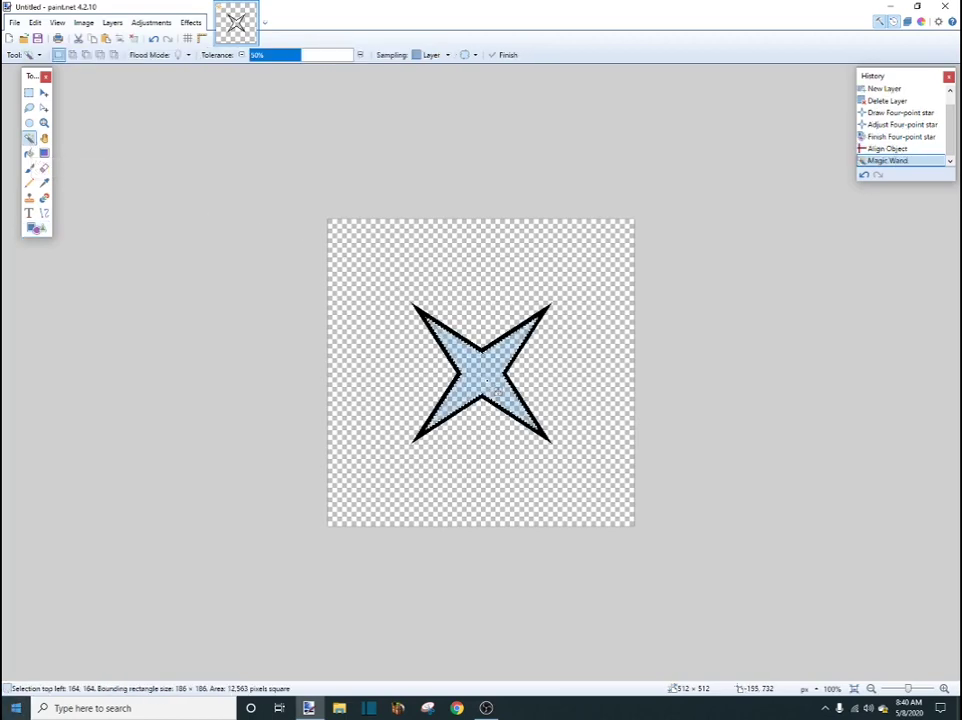
left_click(921, 22)
left_click(907, 22)
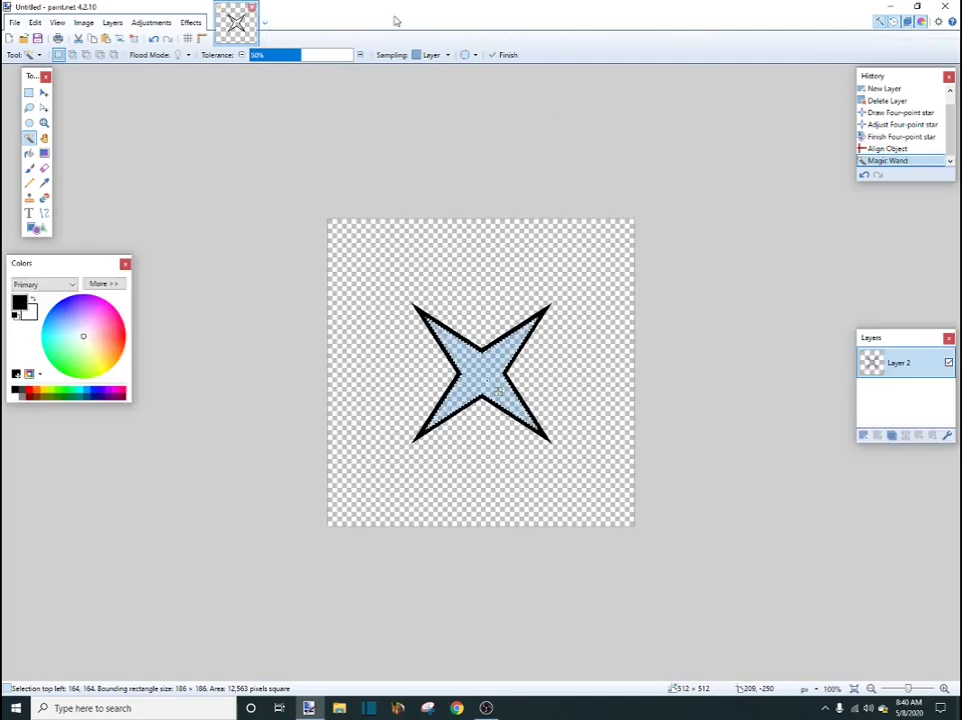
- Try Outline effect settings, ending at thickness 1 and intensity 47
left_click(188, 24)
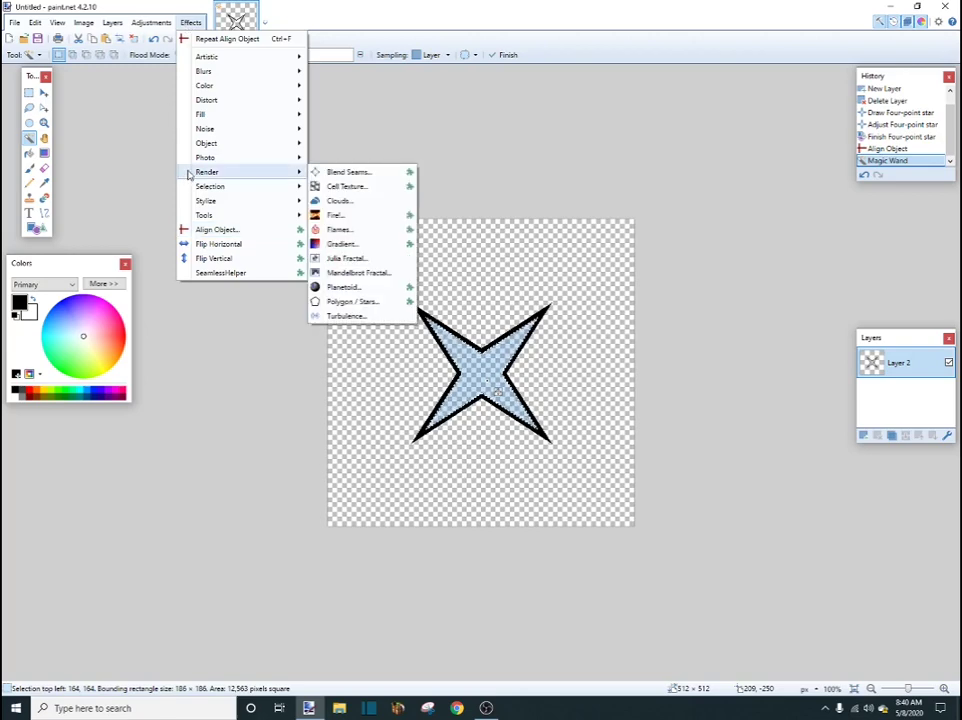
mouse_move(277, 200)
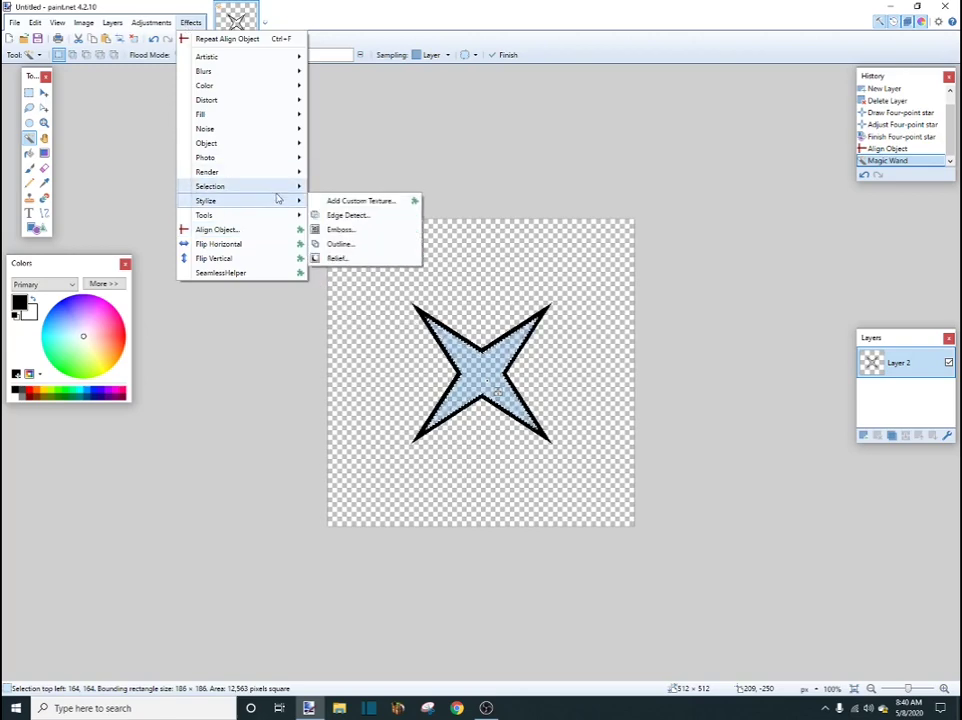
left_click(372, 246)
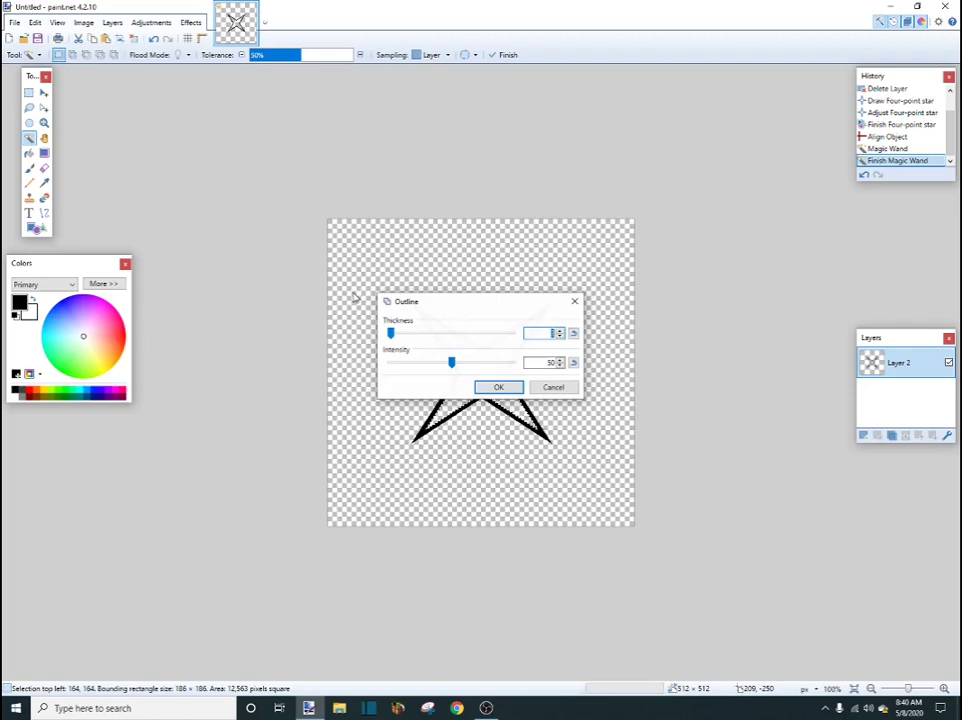
left_click_drag(456, 306, 658, 281)
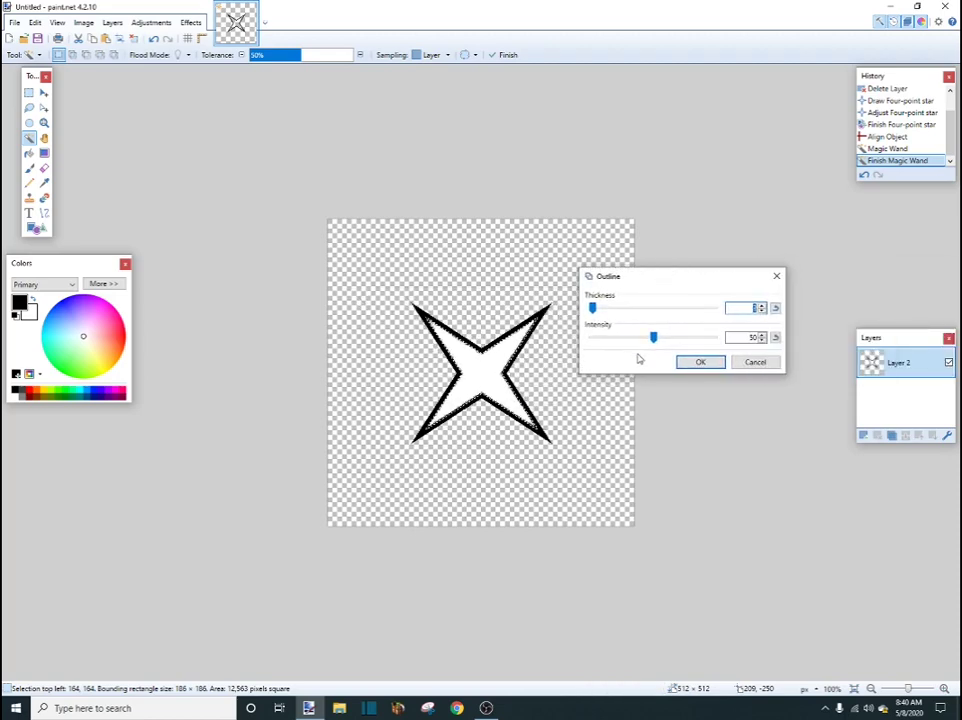
left_click_drag(653, 337, 513, 350)
left_click_drag(599, 307, 824, 253)
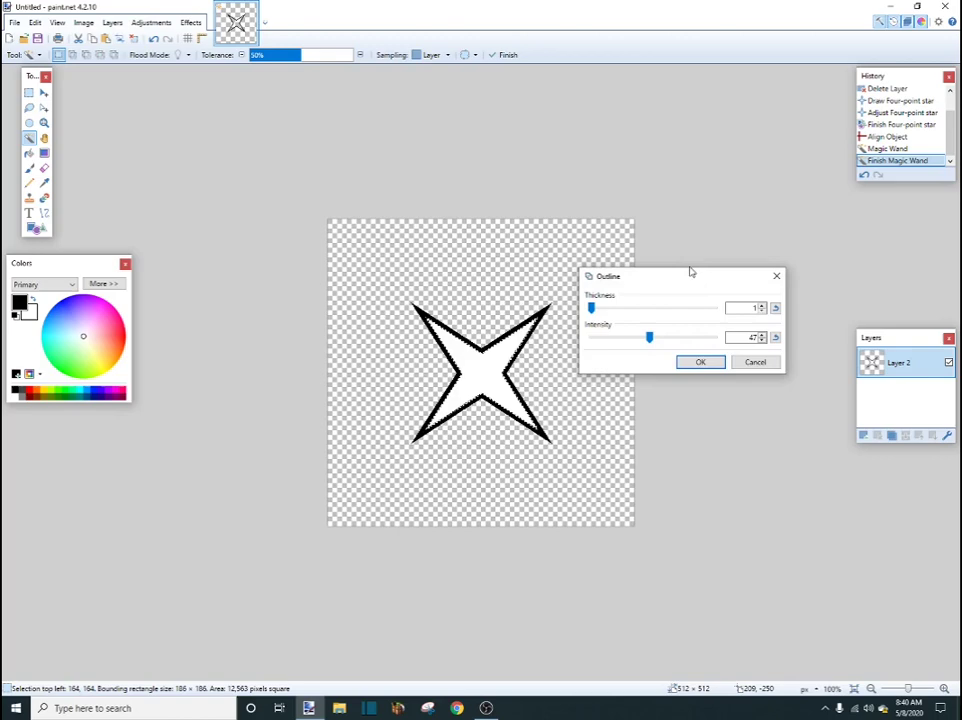
- Close the Outline dialog and bucket-fill the selected star interior with cyan
left_click(776, 277)
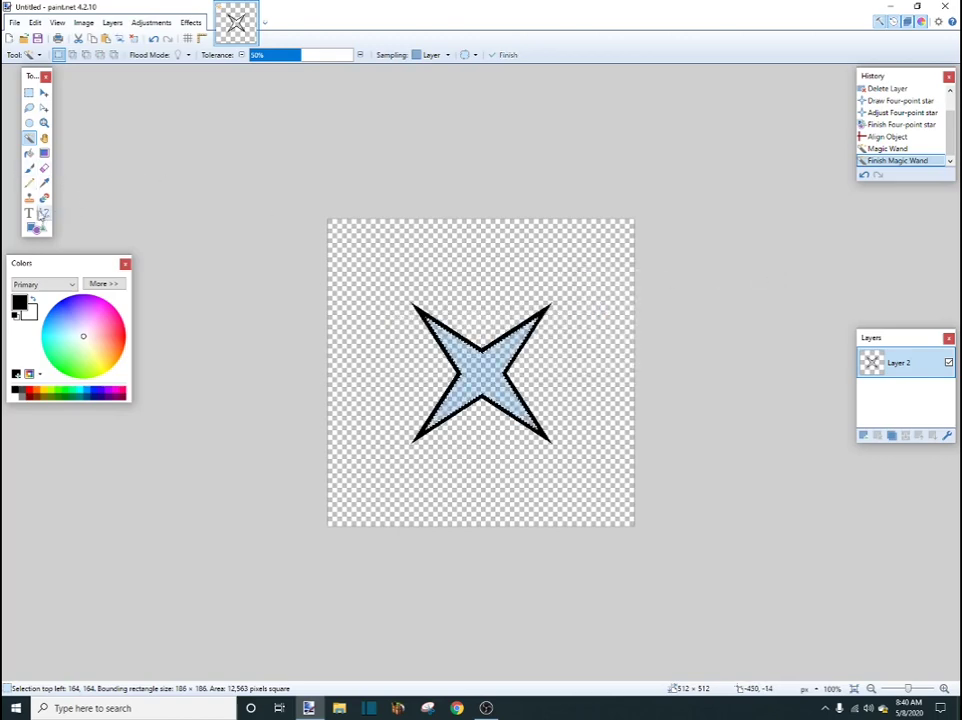
left_click_drag(87, 324, 22, 350)
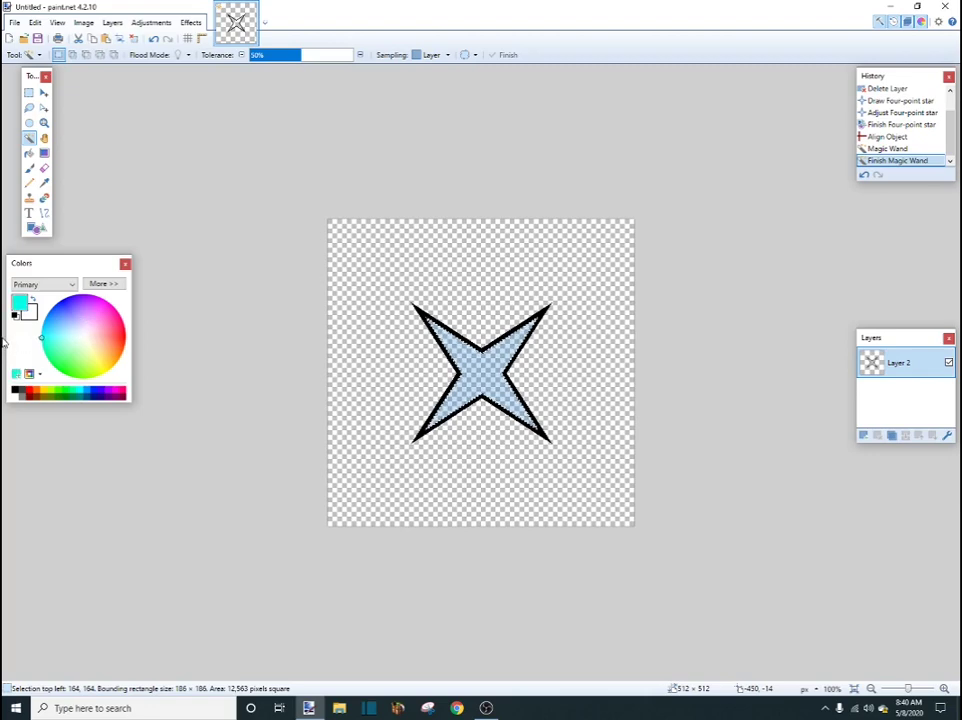
left_click(44, 152)
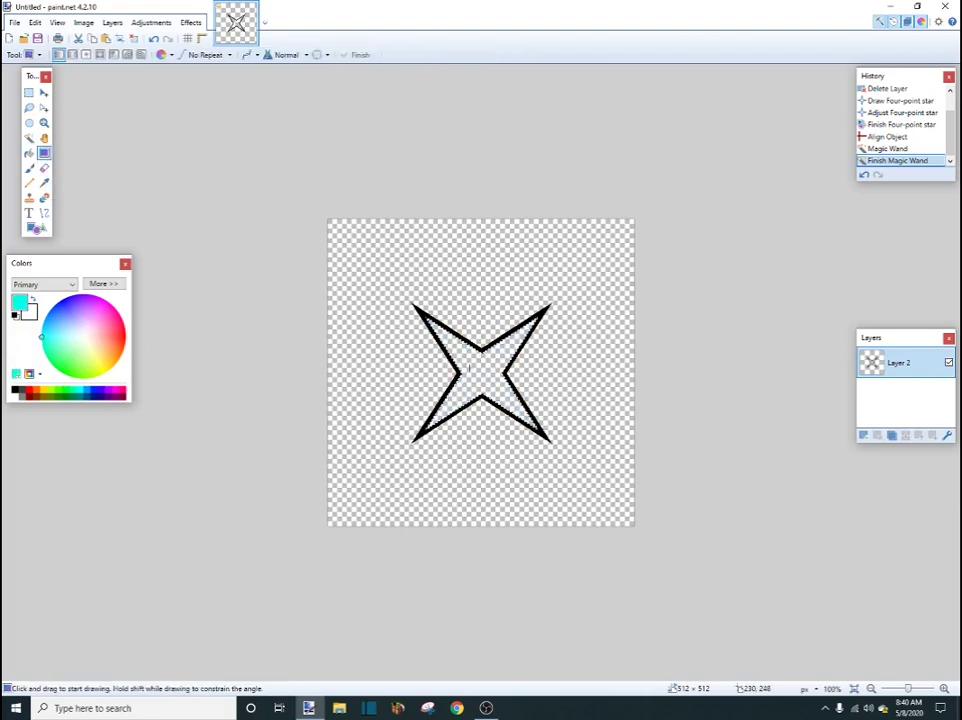
left_click(28, 154)
left_click(470, 388)
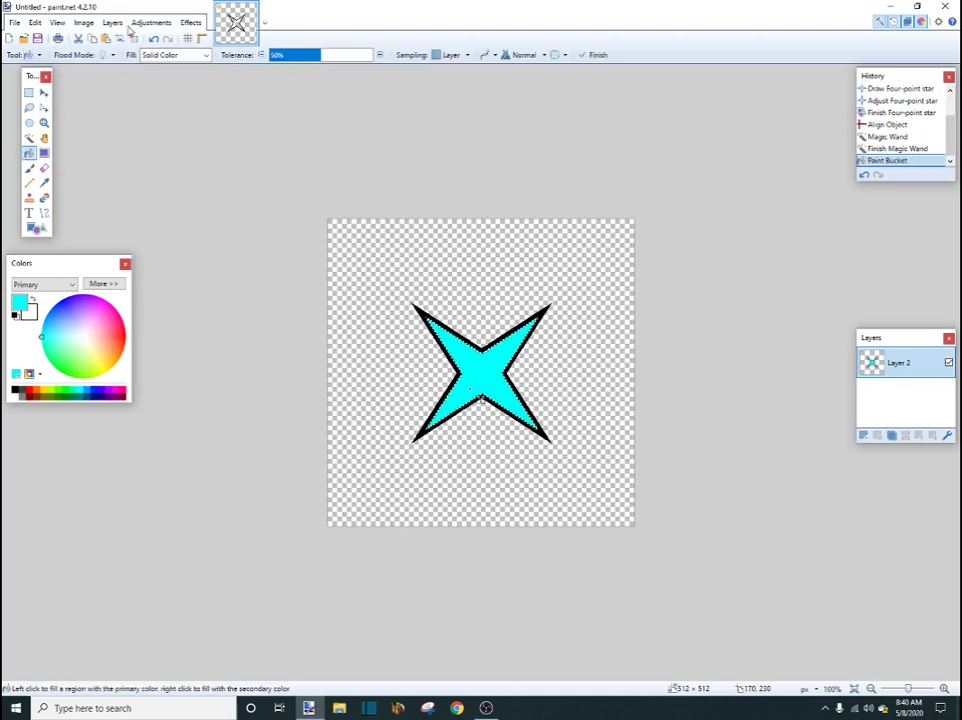
left_click(190, 22)
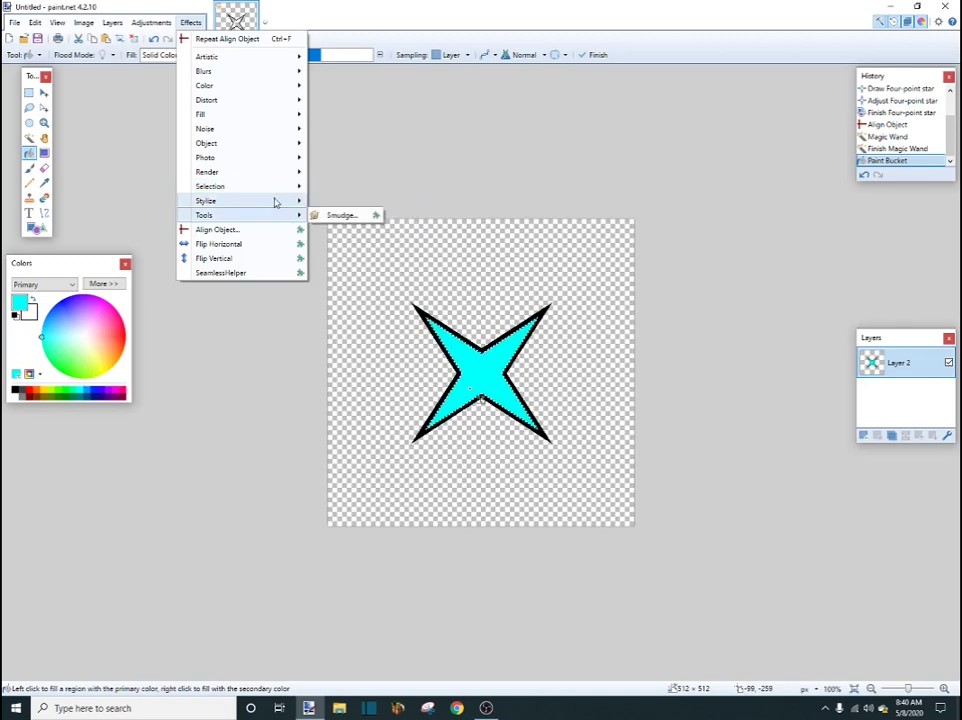
- Apply an Outline effect at thickness 16 and intensity 71 for a red inner band
mouse_move(275, 202)
left_click(338, 244)
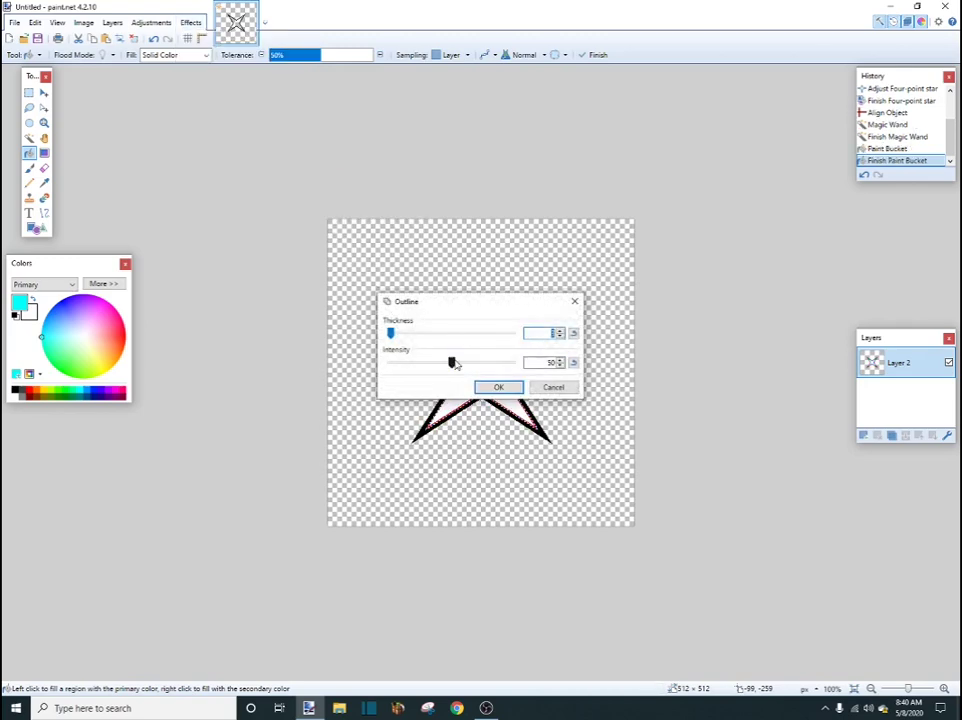
left_click_drag(459, 313, 609, 307)
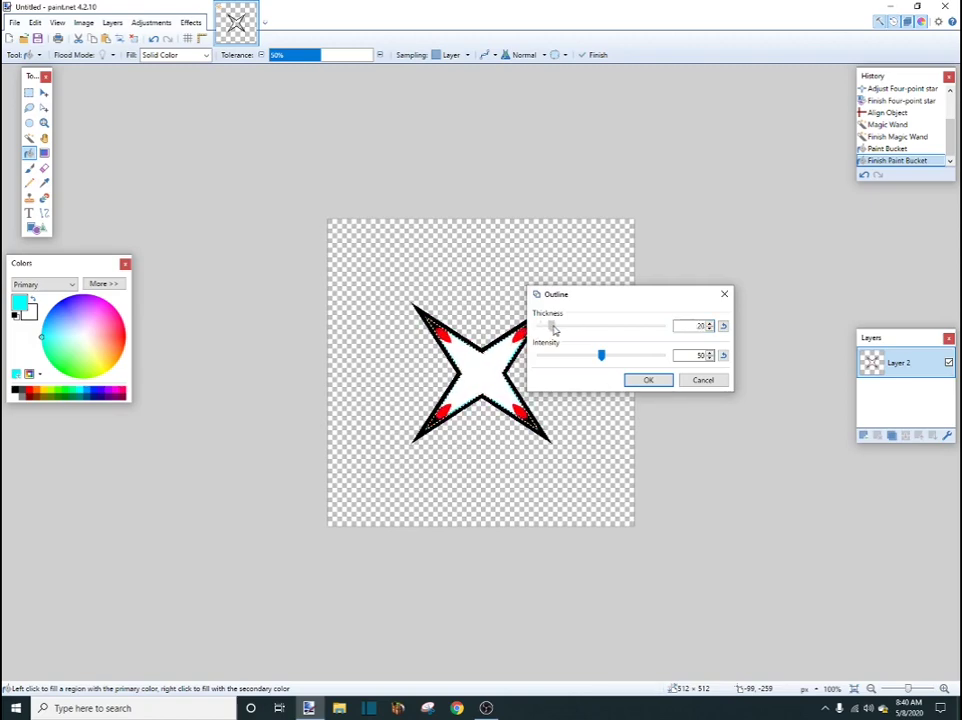
left_click_drag(577, 359, 511, 359)
left_click_drag(561, 334, 491, 323)
left_click_drag(540, 355, 670, 352)
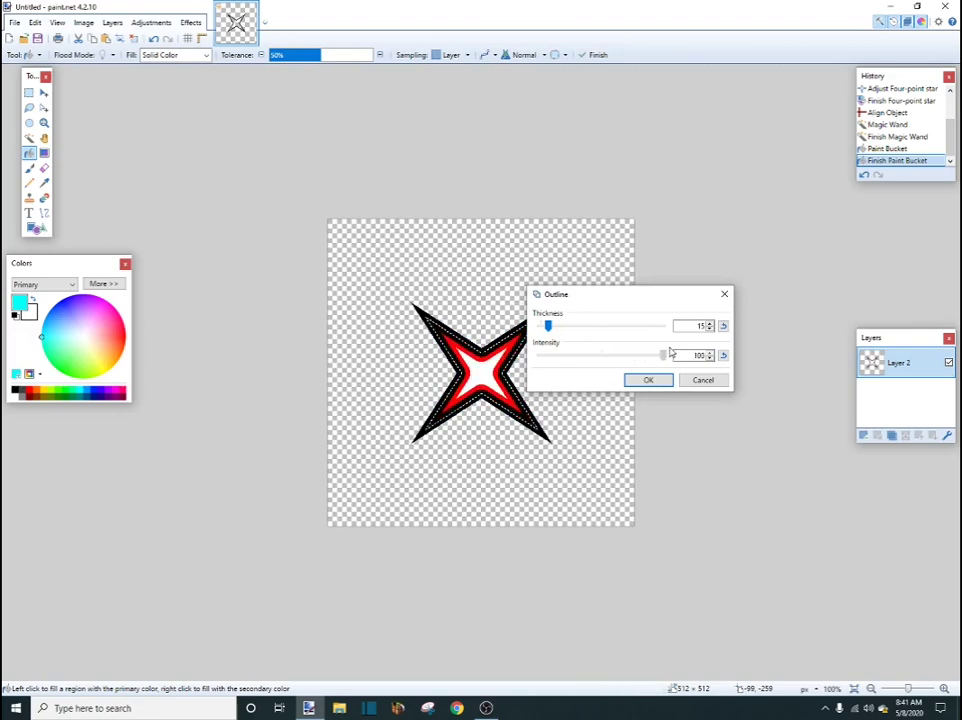
mouse_move(558, 331)
left_mouse_down()
mouse_move(580, 327)
mouse_move(540, 327)
mouse_move(550, 318)
left_mouse_up()
left_click_drag(661, 357, 628, 362)
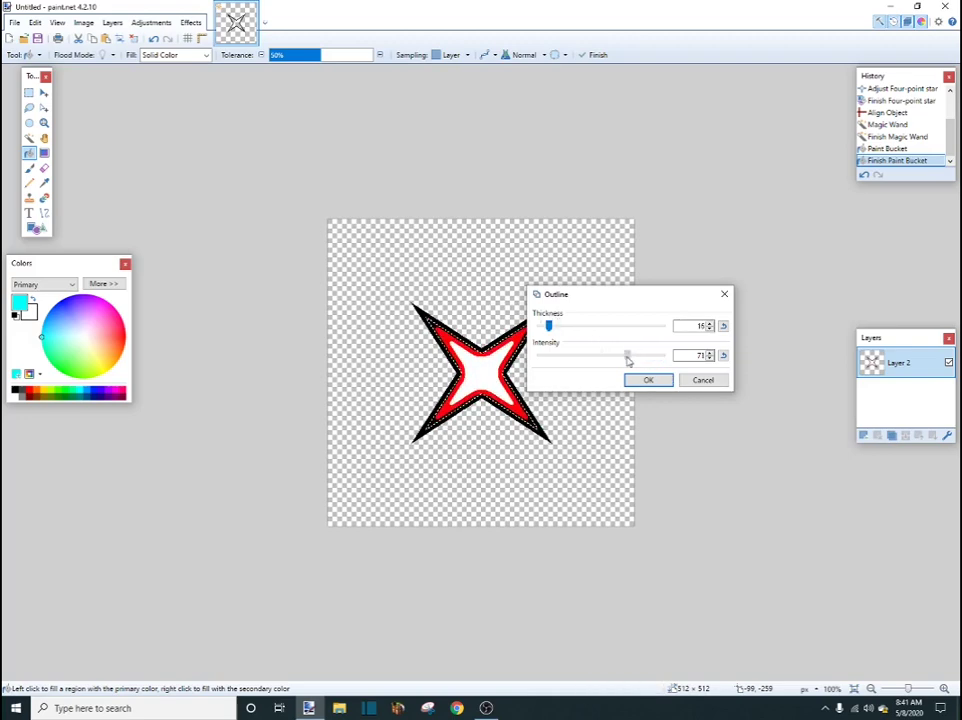
left_click(625, 318)
left_click(648, 380)
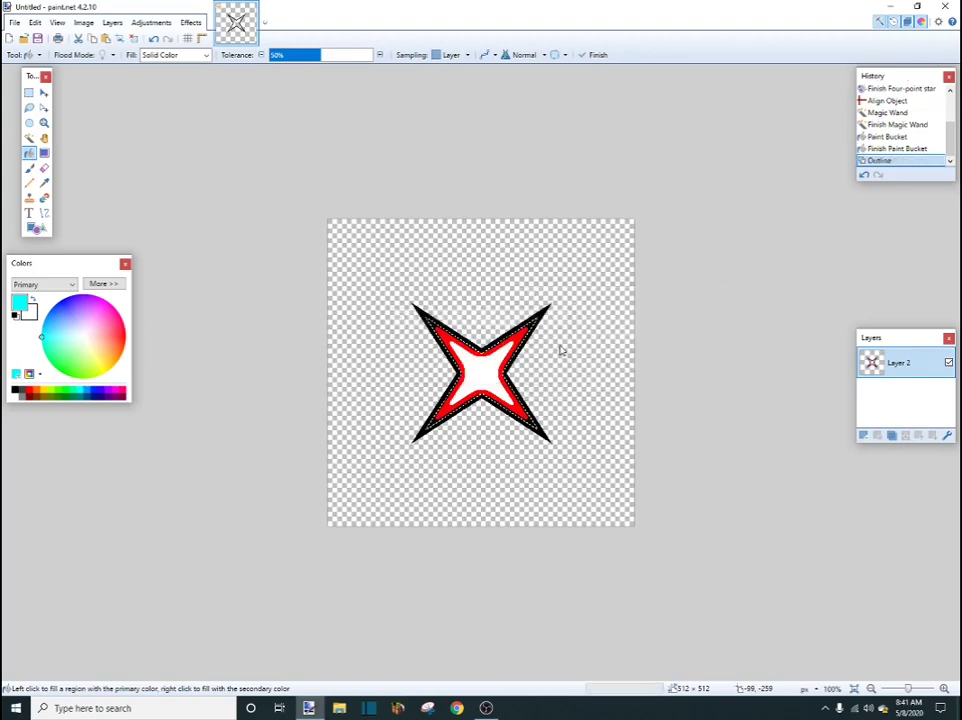
- Rectangle-select strips along the bottom, left and right edges around the star
key("s")
left_click(495, 330)
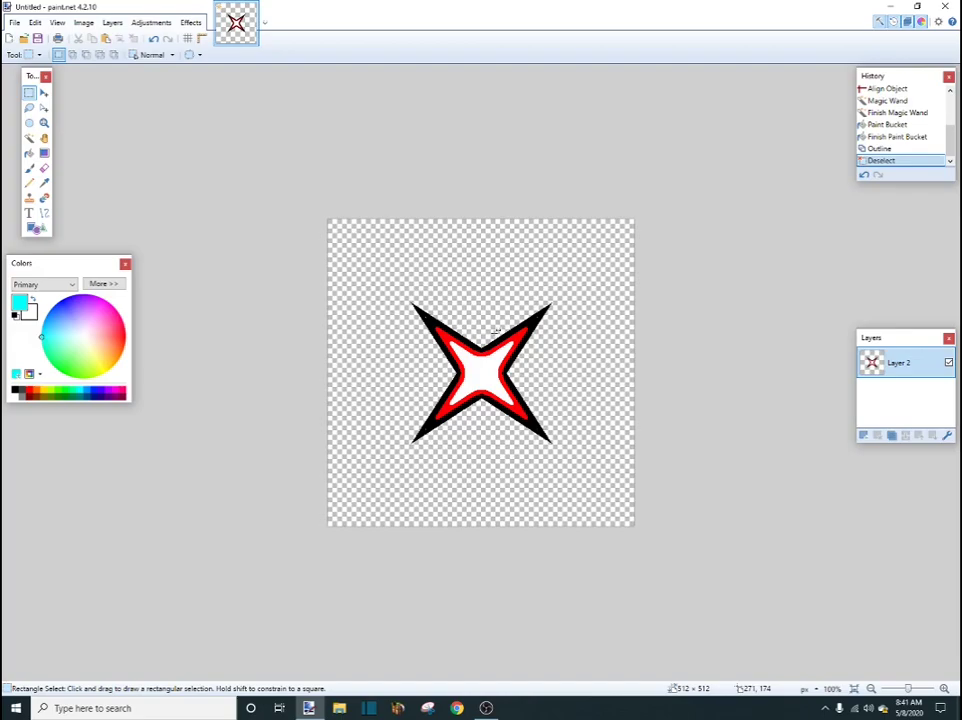
scroll(575, 515, "up", 5)
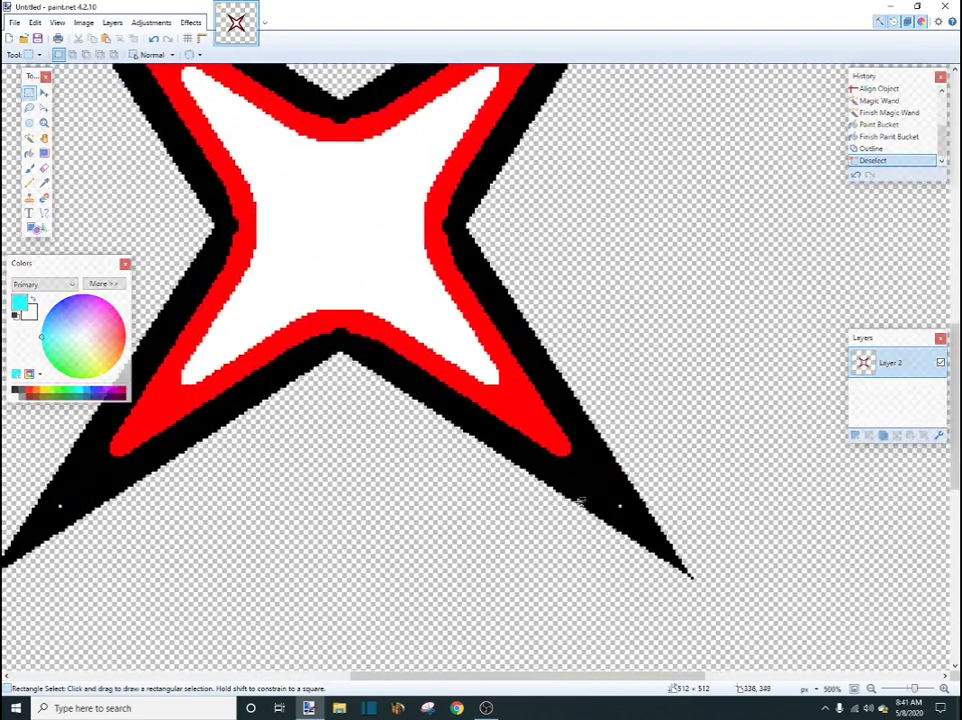
scroll(600, 498, "up", 2)
scroll(640, 565, "down", 4)
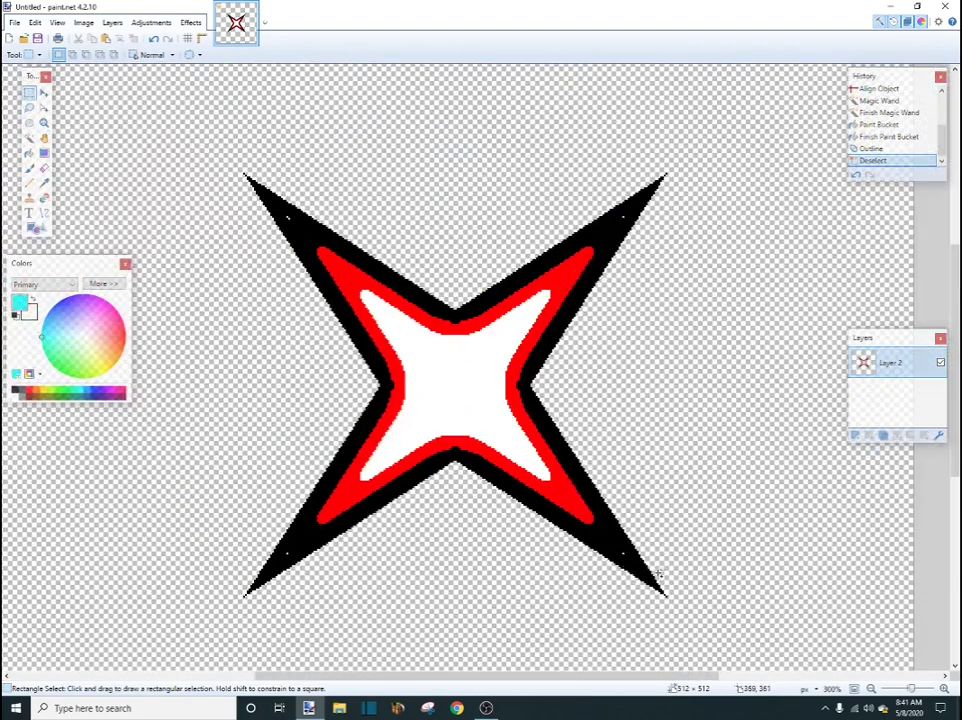
key("ctrl+b")
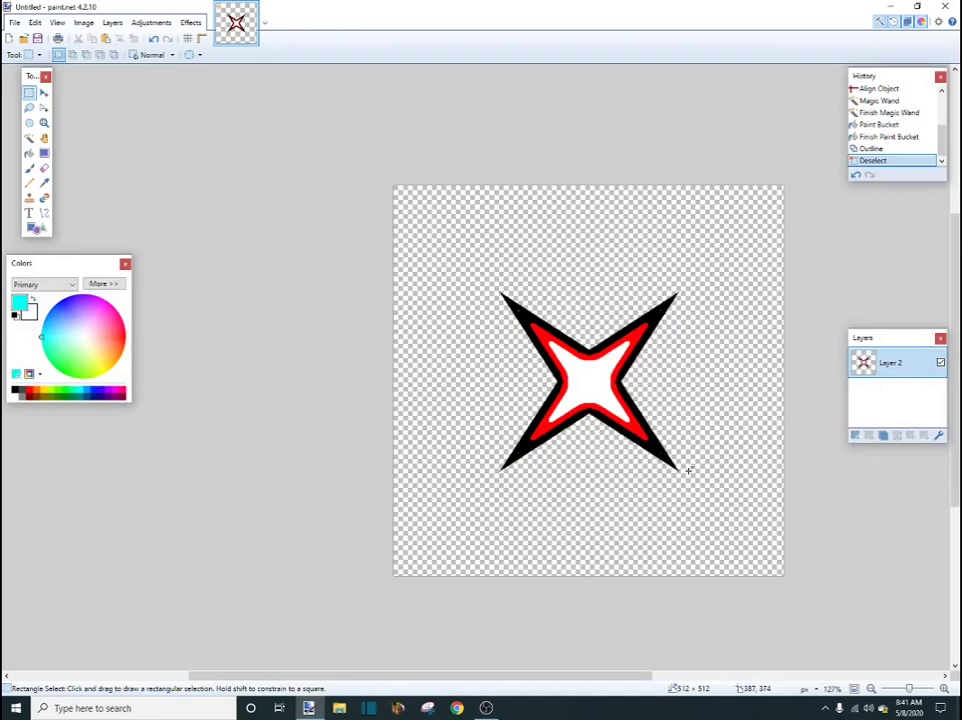
left_click_drag(681, 455, 482, 478)
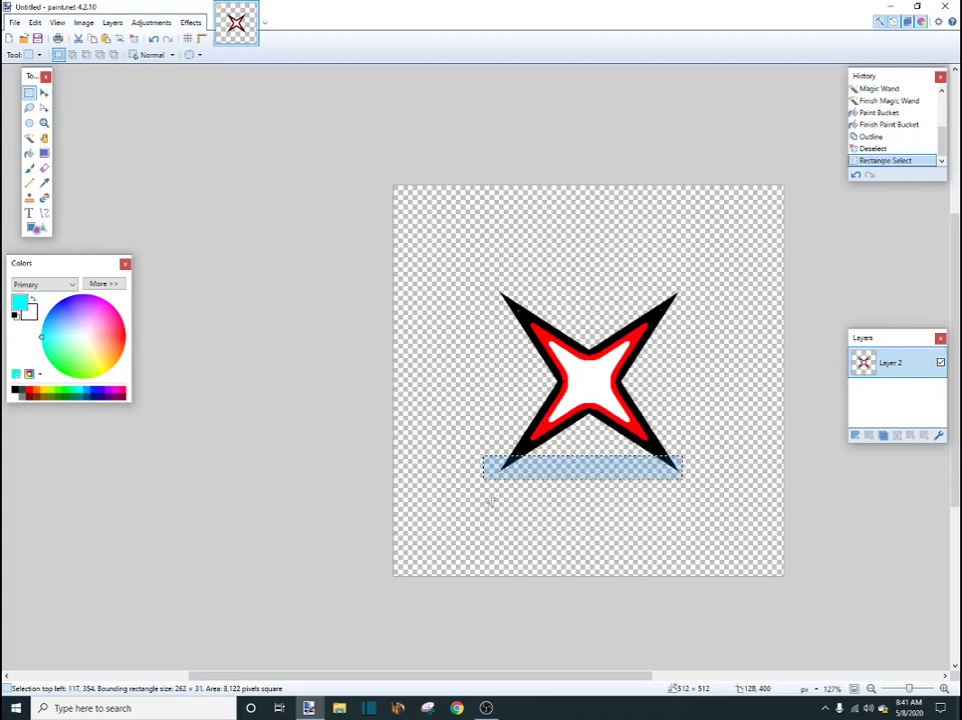
left_click_drag(507, 414, 511, 358)
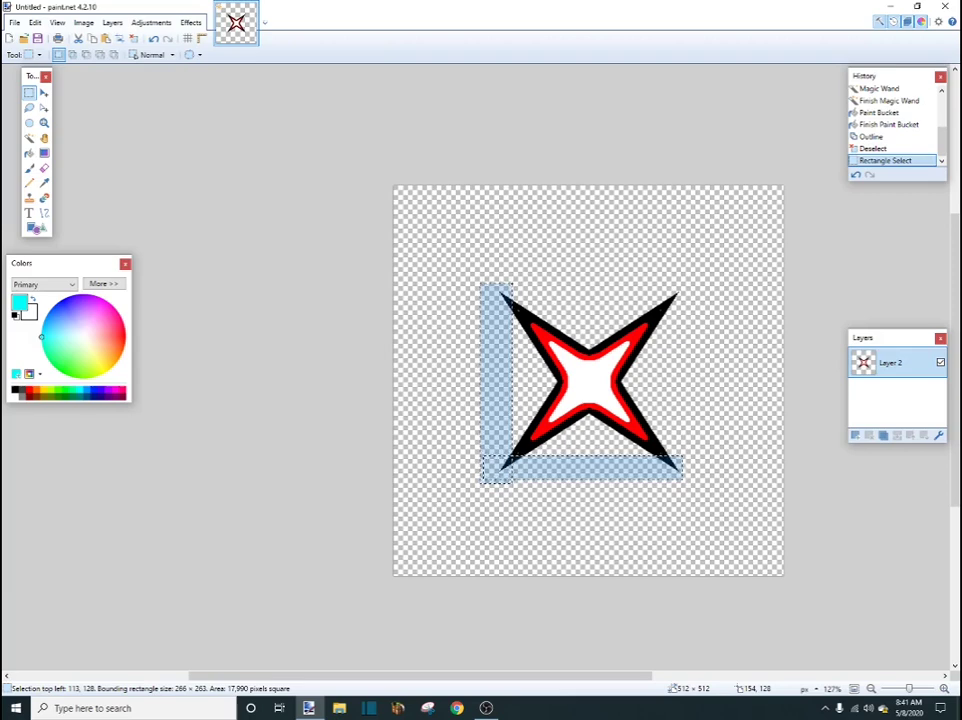
left_click_drag(510, 285, 713, 304)
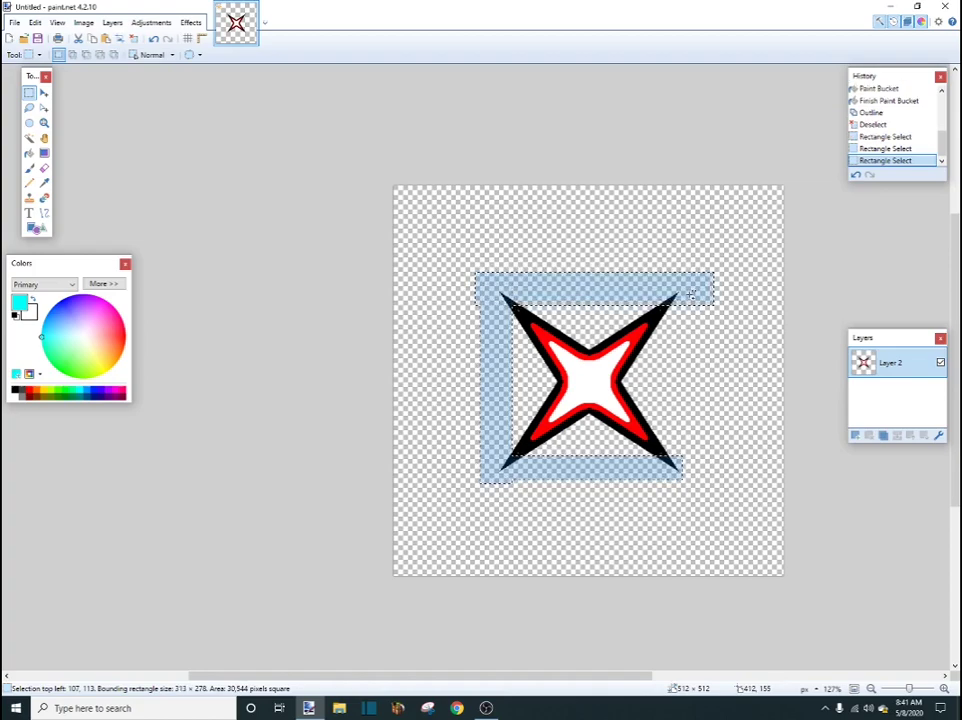
left_click_drag(659, 267, 727, 481)
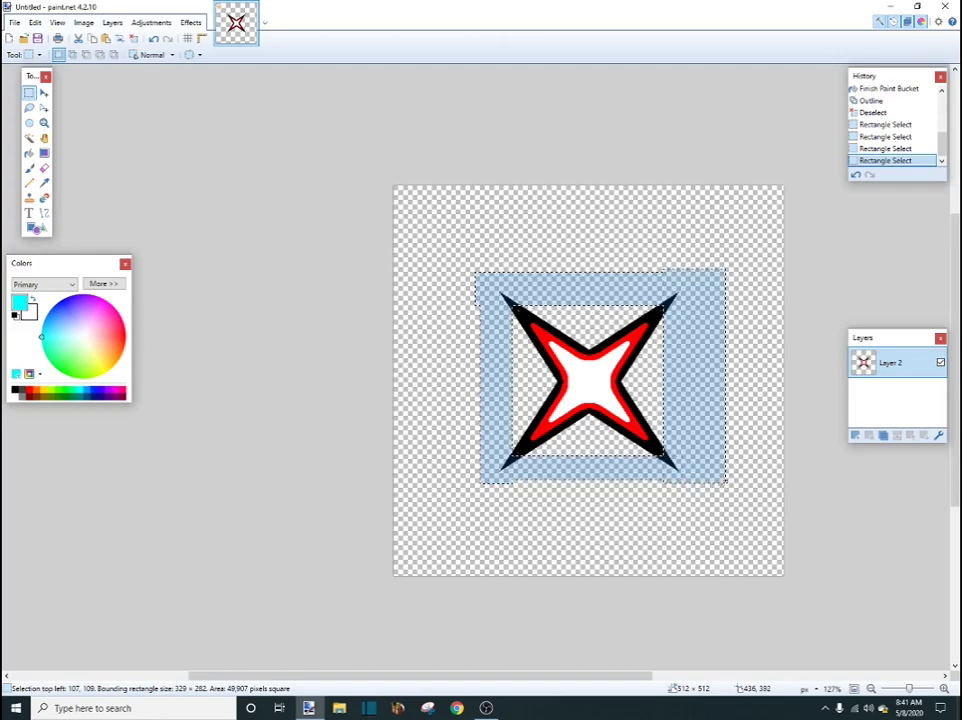
- Set primary alpha to 0, fill the framed selection with transparency, and deselect
left_click(104, 284)
left_click(107, 301)
left_click_drag(192, 417, 153, 417)
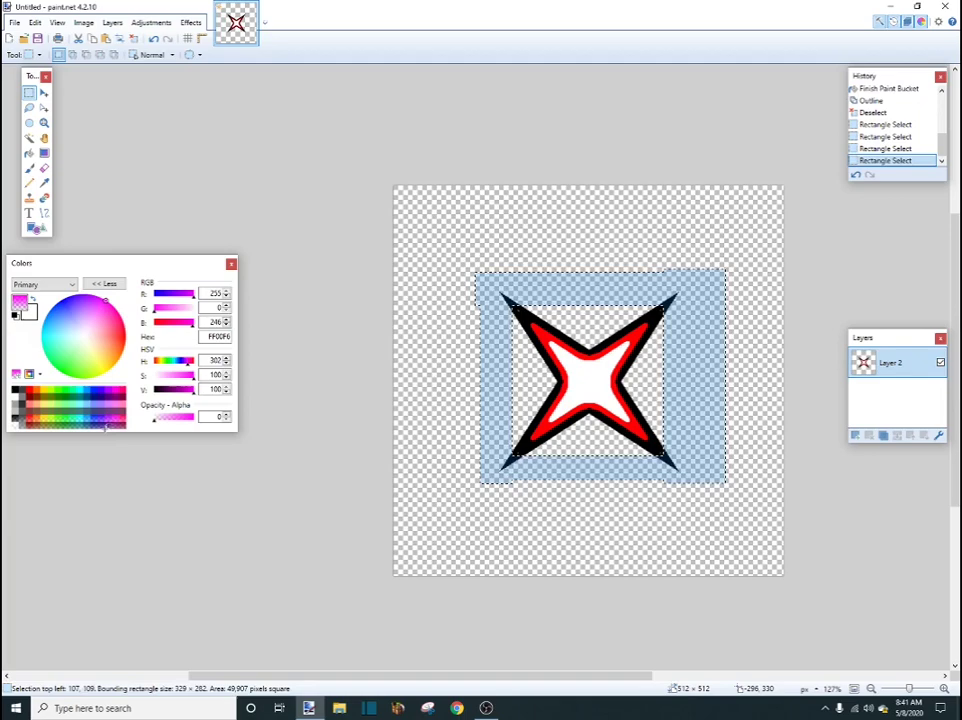
key("BackSpace")
key("ctrl+d")
- Sample black from the outline and pencil over the stray patch at the upper-right tip
scroll(457, 605, "down", 4)
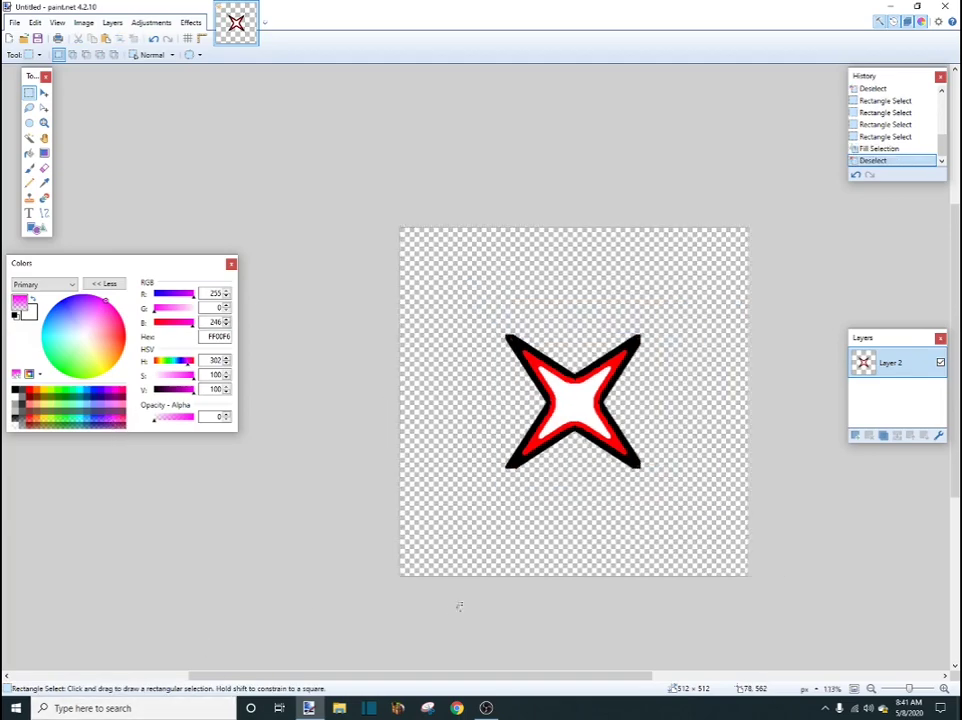
scroll(555, 510, "up", 6)
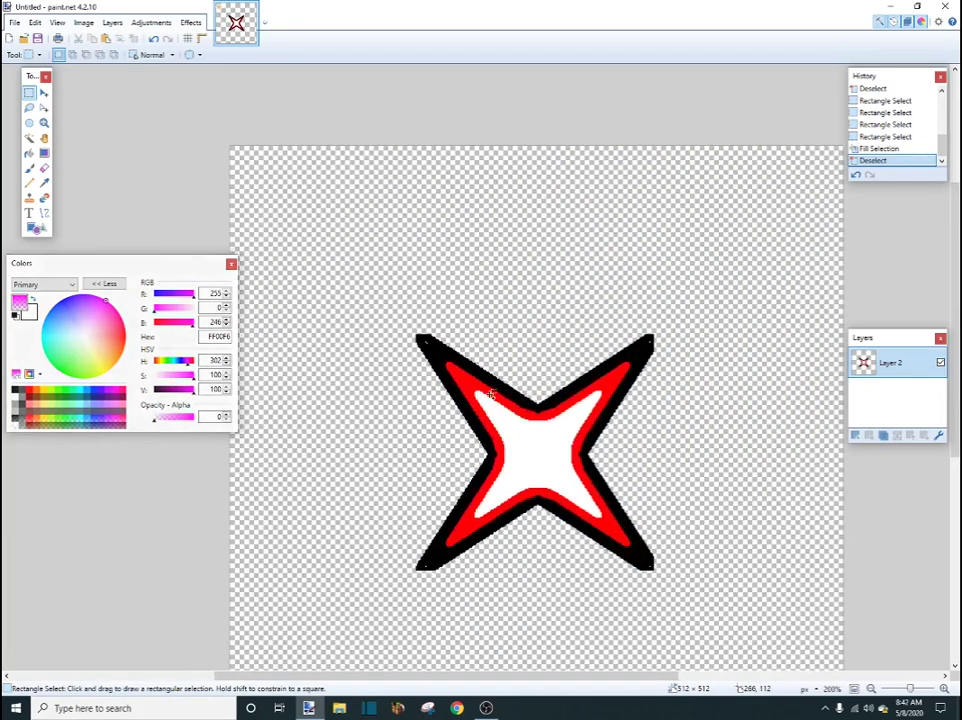
scroll(512, 482, "up", 2)
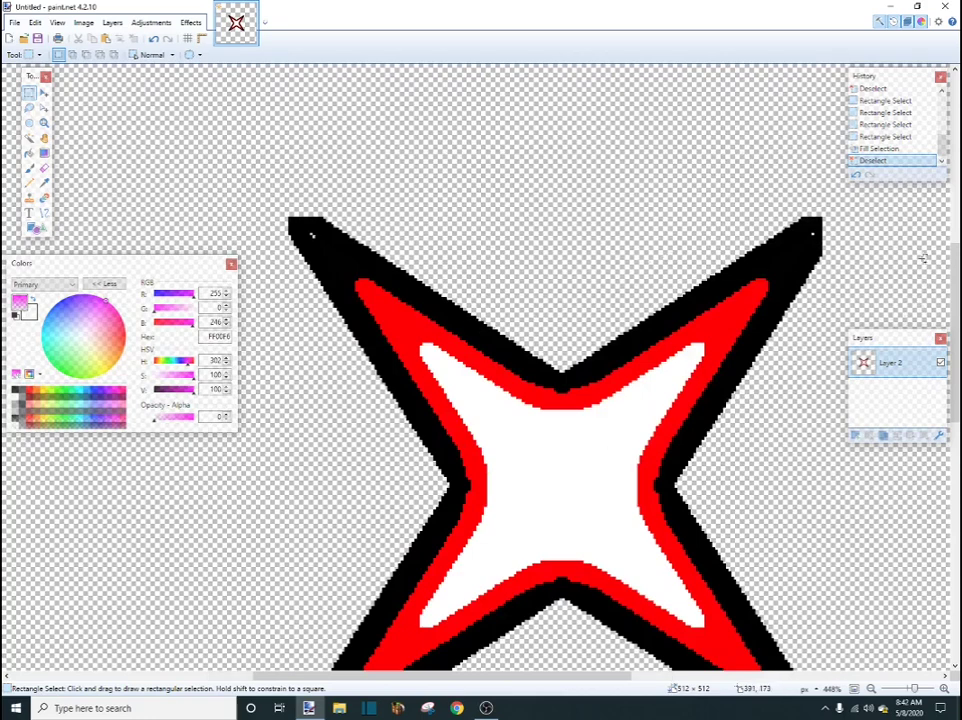
scroll(773, 215, "up", 3)
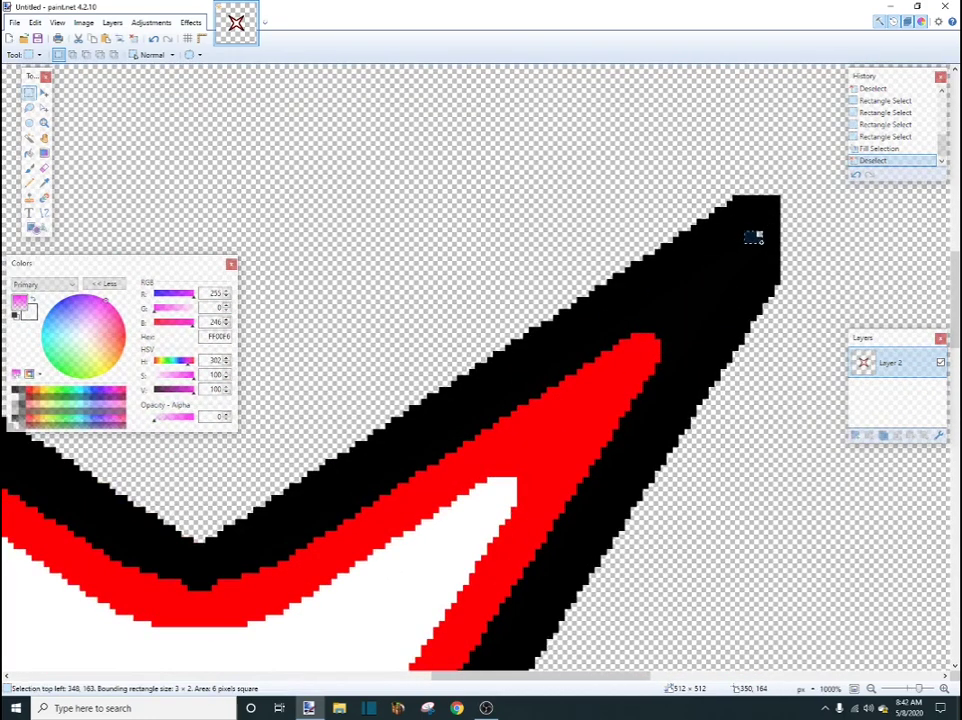
left_click_drag(760, 238, 767, 240)
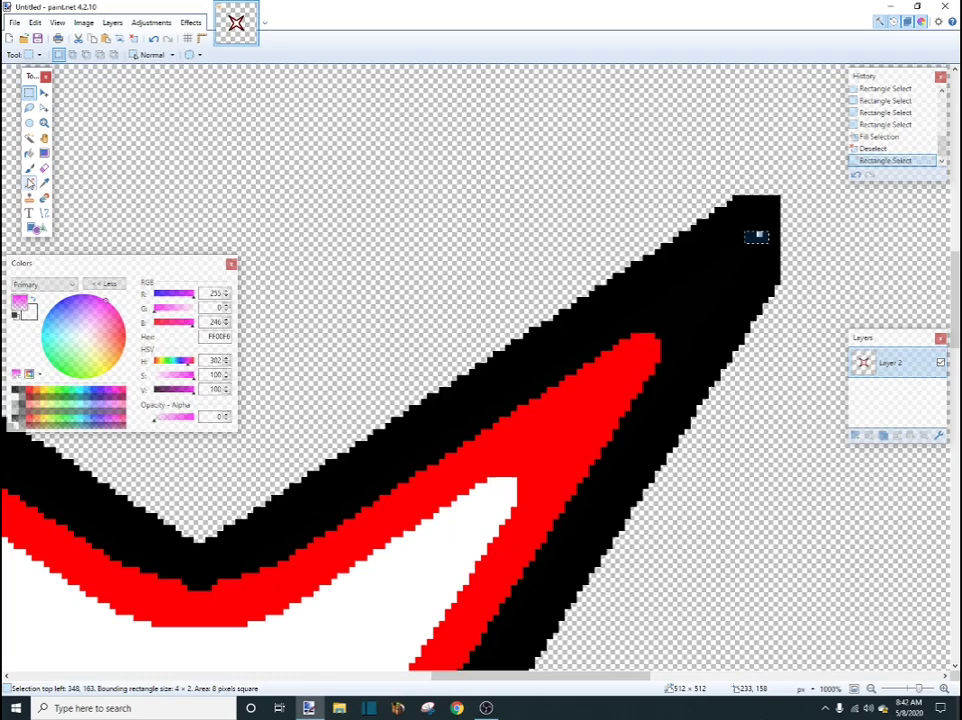
left_click(44, 182)
left_click(648, 292)
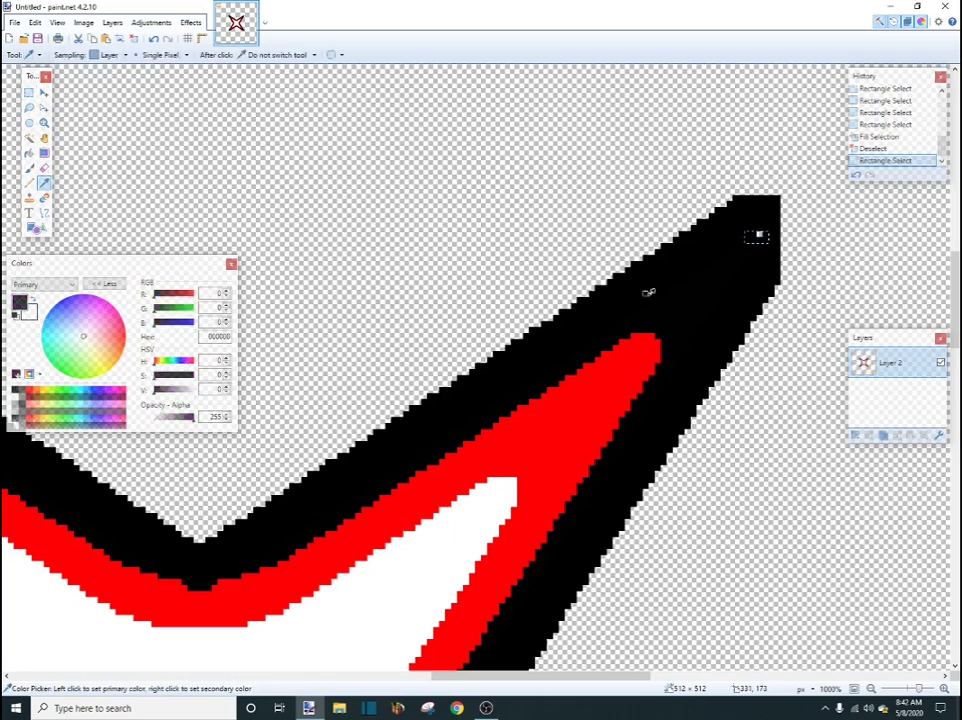
key("p")
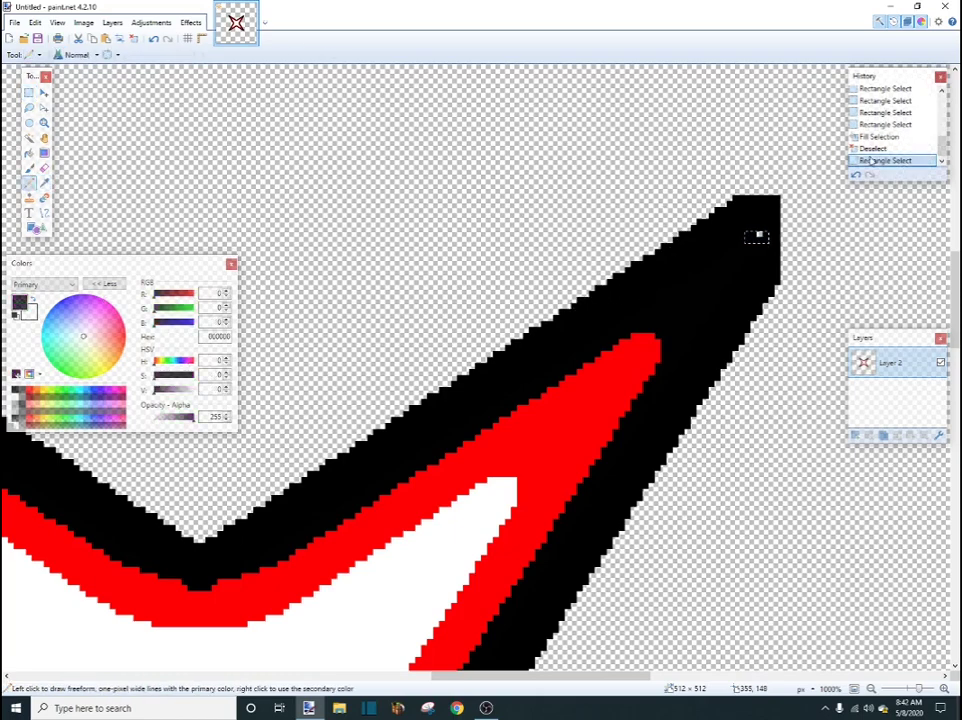
left_click(760, 234)
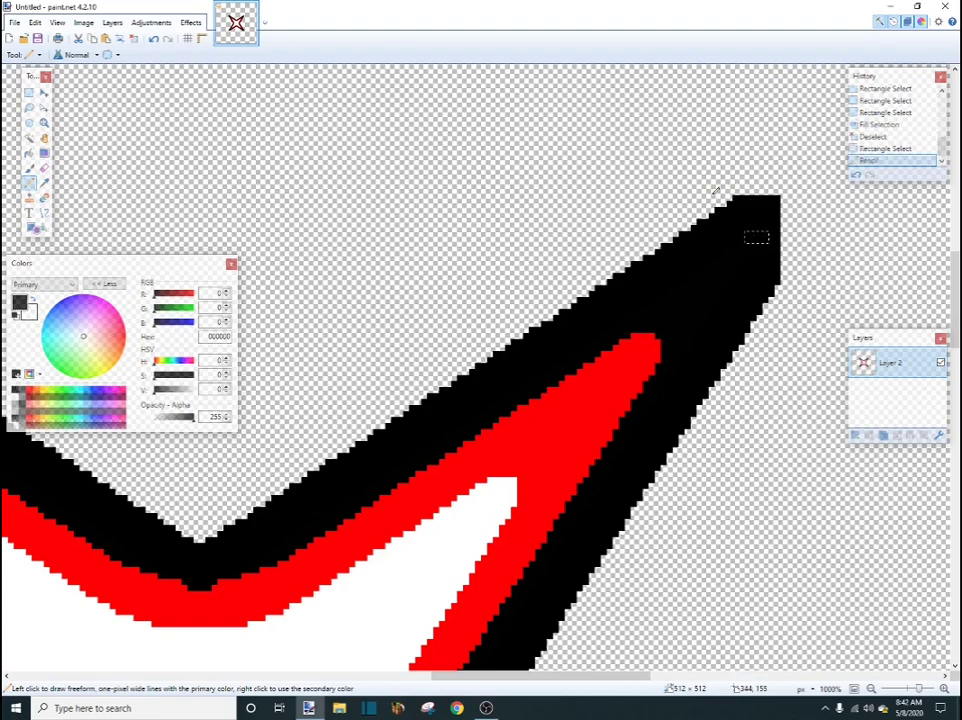
key("s")
- Blacken the stray pixels at the lower-right and lower-left tips with the Pencil
left_click(650, 266)
key("p")
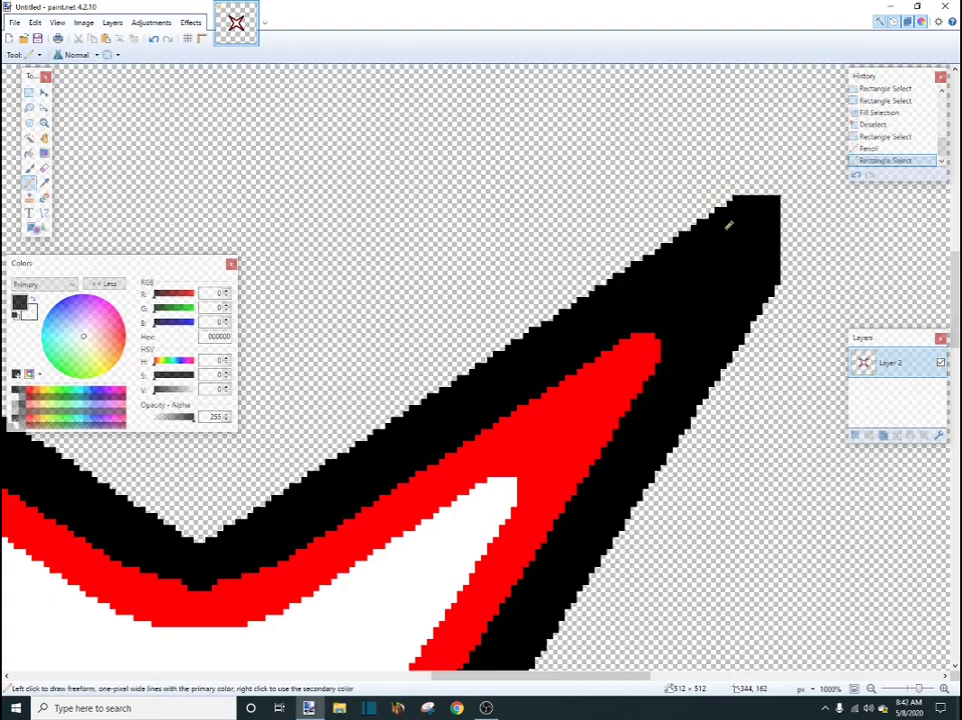
scroll(695, 330, "down", 10)
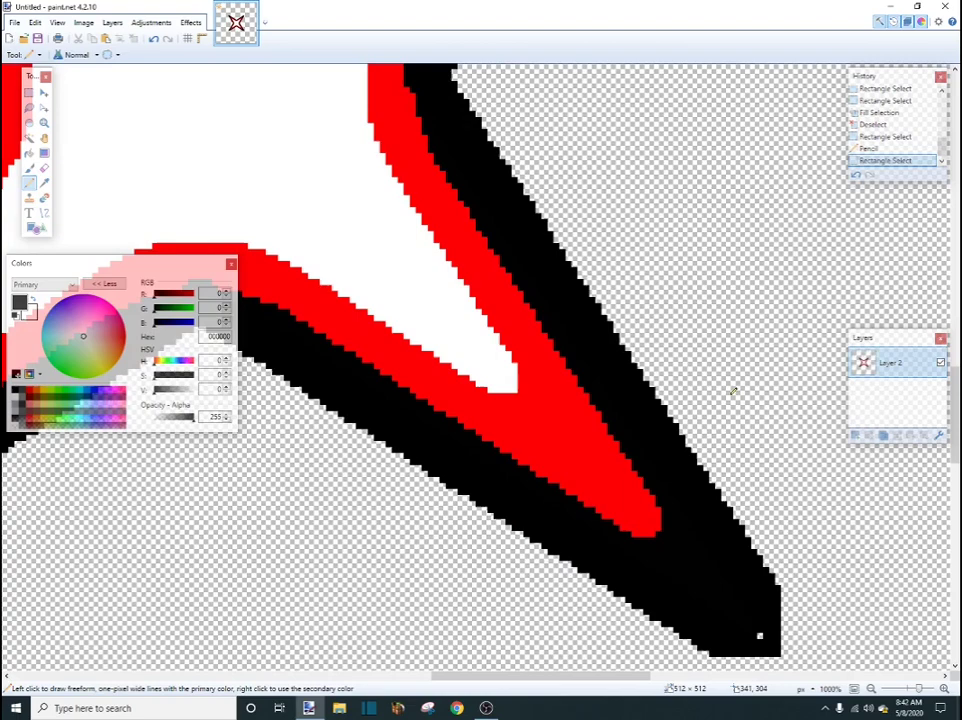
left_click(762, 636)
scroll(760, 630, "left", 10)
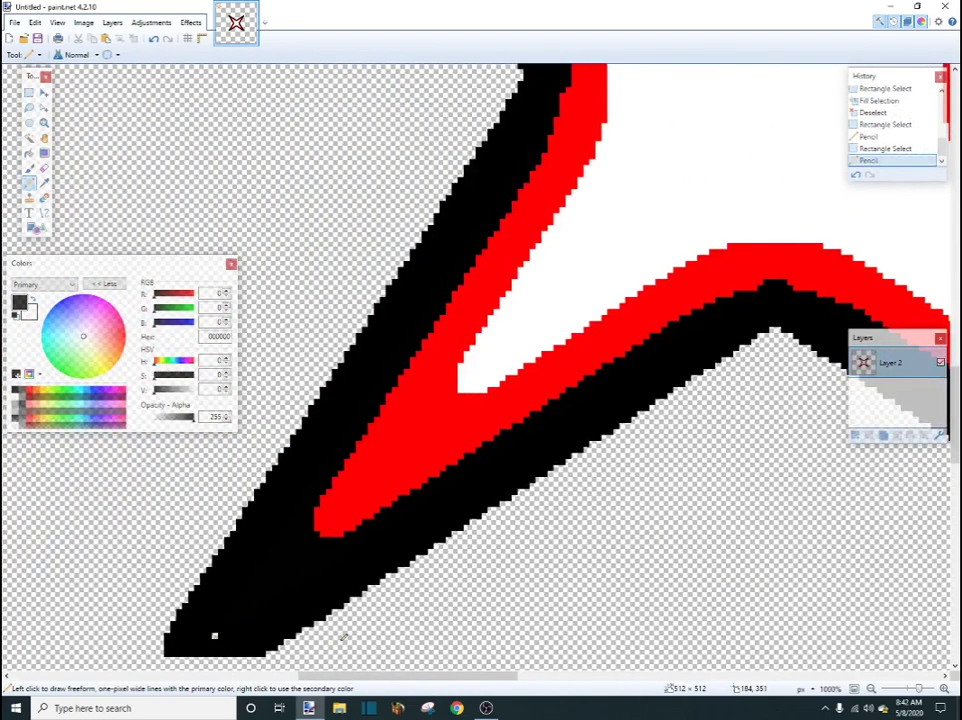
left_click(217, 630)
scroll(217, 630, "up", 10)
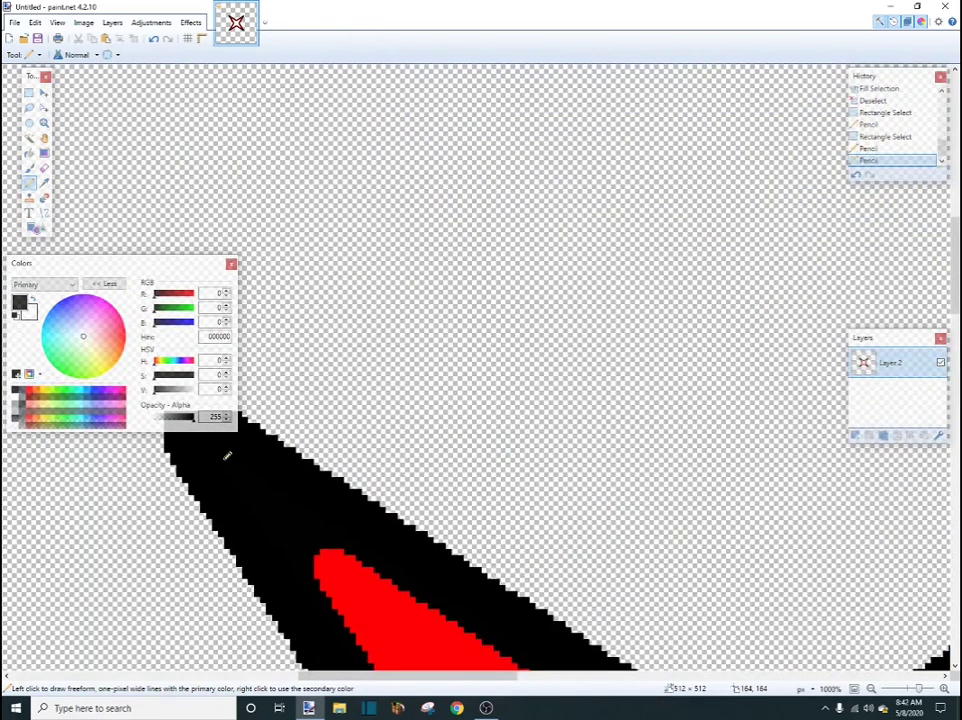
scroll(735, 408, "down", 8)
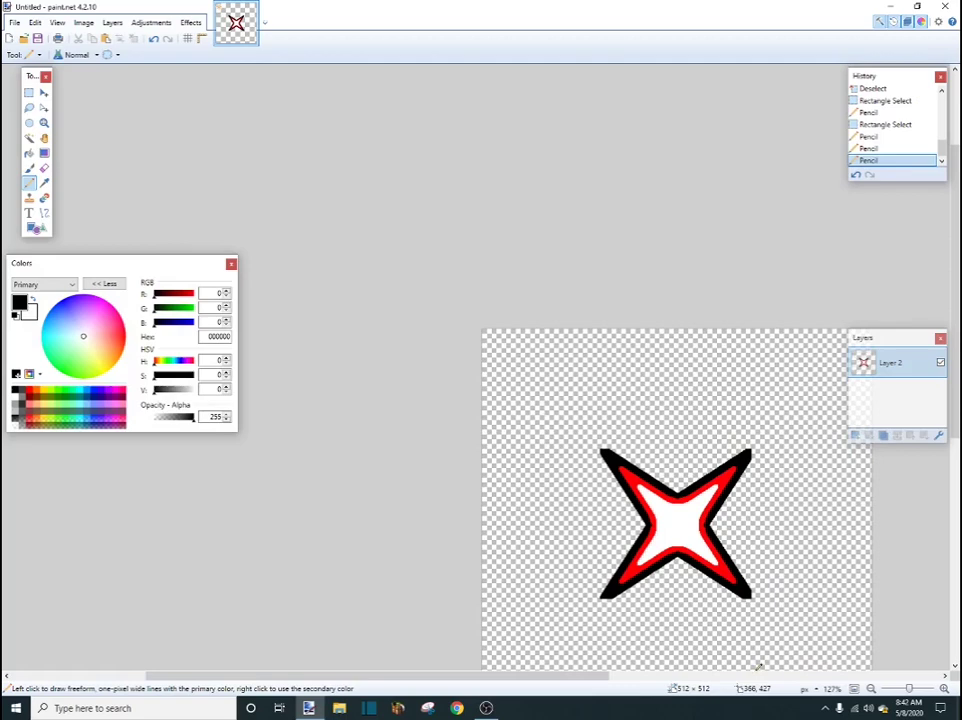
- Pick pure red, swap colours, then choose the dark red 7F0000 swatch as primary
scroll(707, 431, "down", 5)
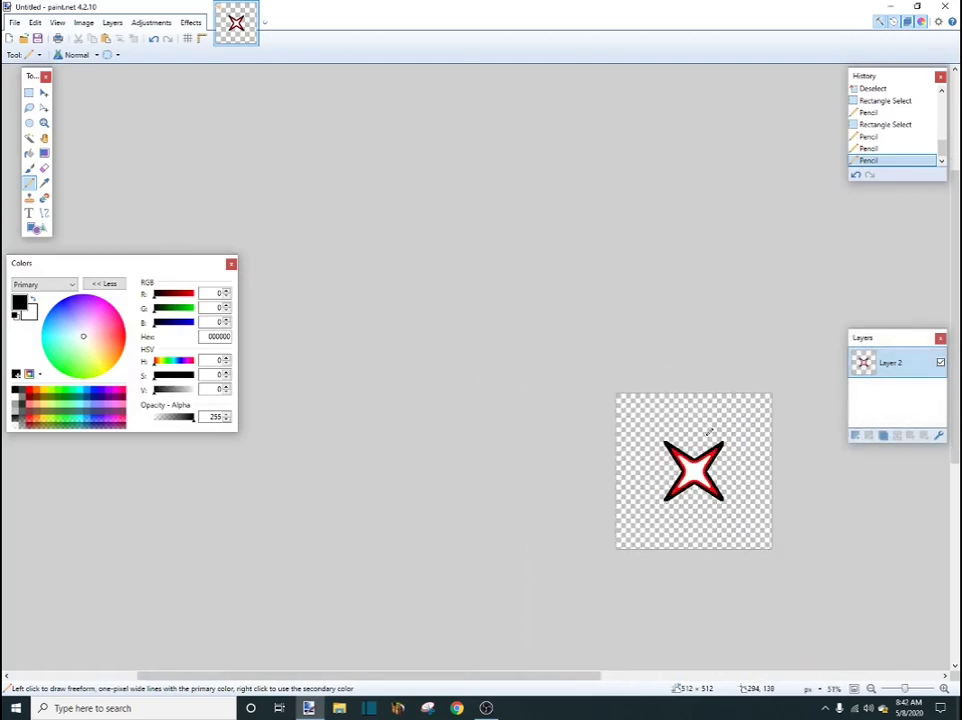
scroll(725, 405, "down", 3)
scroll(754, 410, "up", 3)
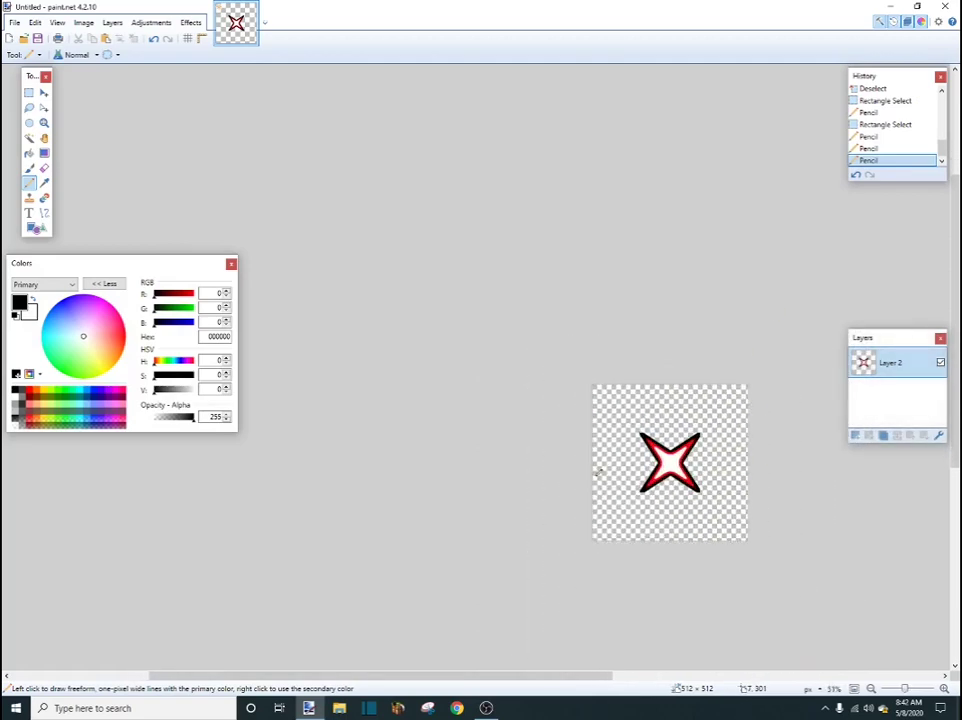
scroll(760, 440, "up", 4)
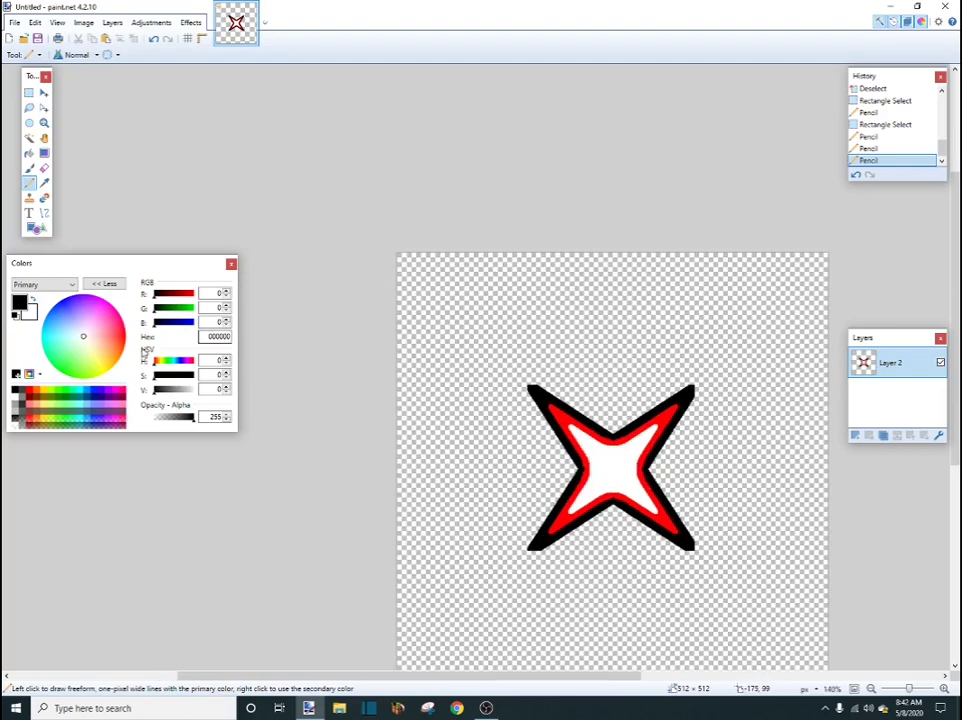
left_click(33, 394)
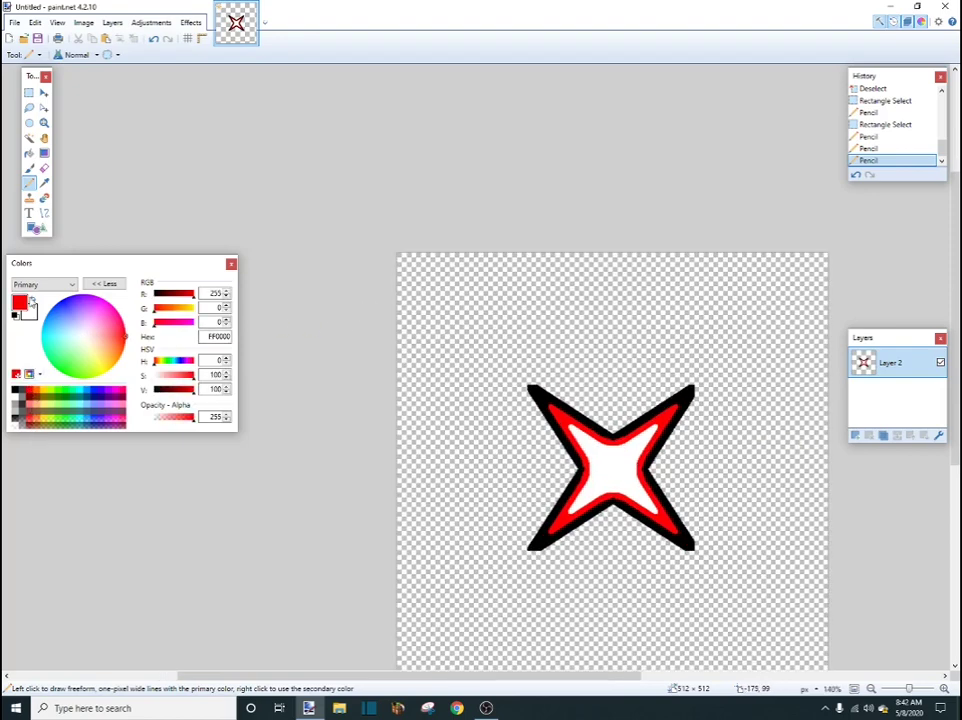
left_click(33, 297)
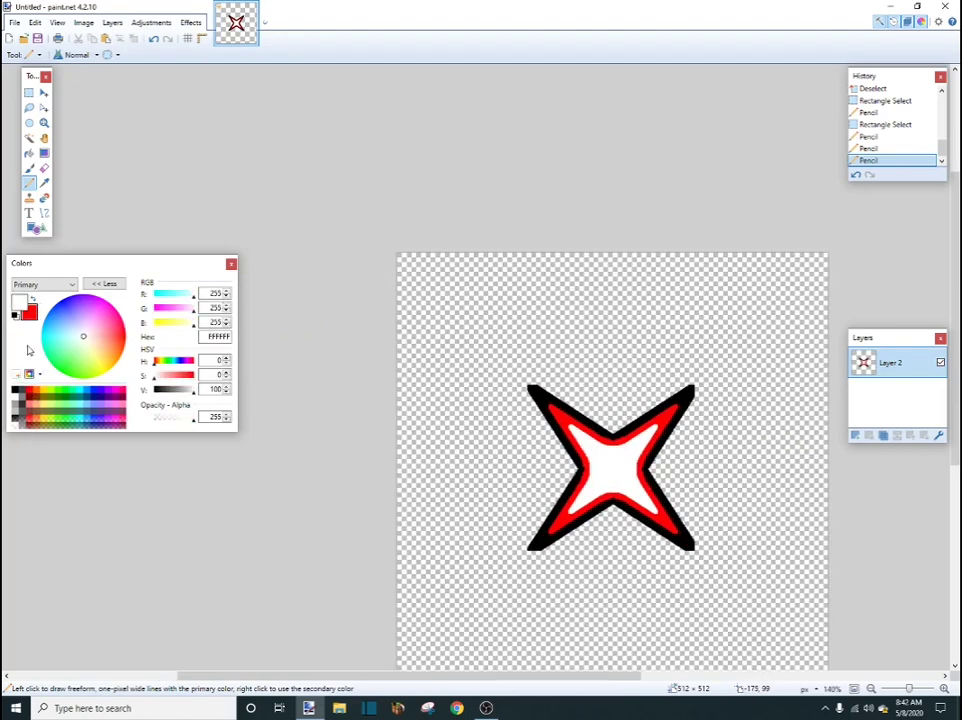
left_click(31, 398)
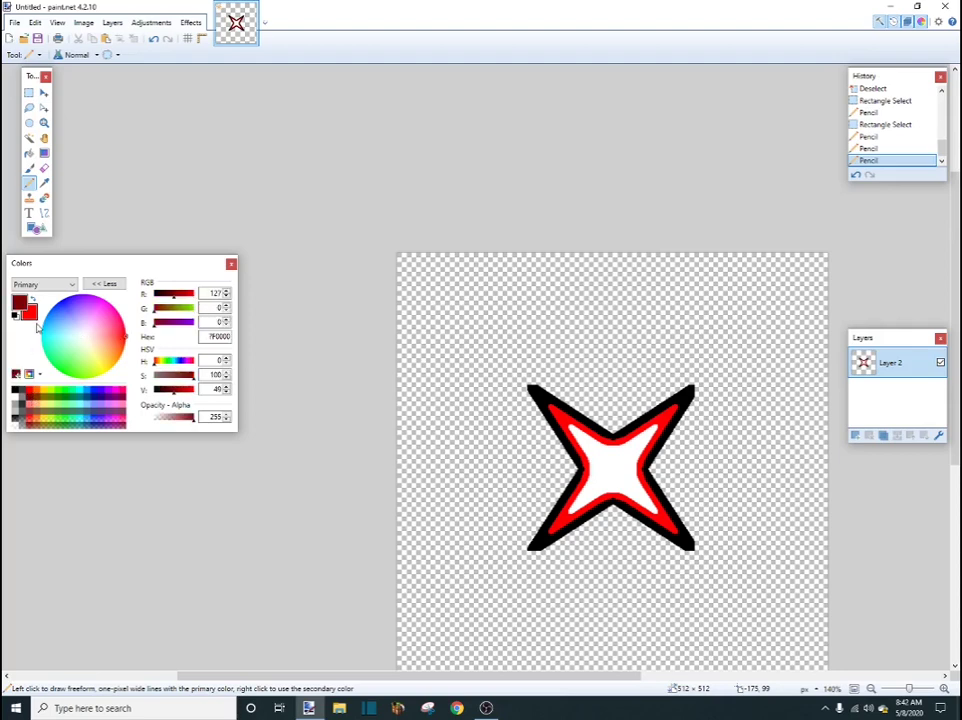
- Bucket-fill the star's core, then swap colours so it turns bright red F60000
left_click(29, 152)
scroll(659, 453, "up", 7)
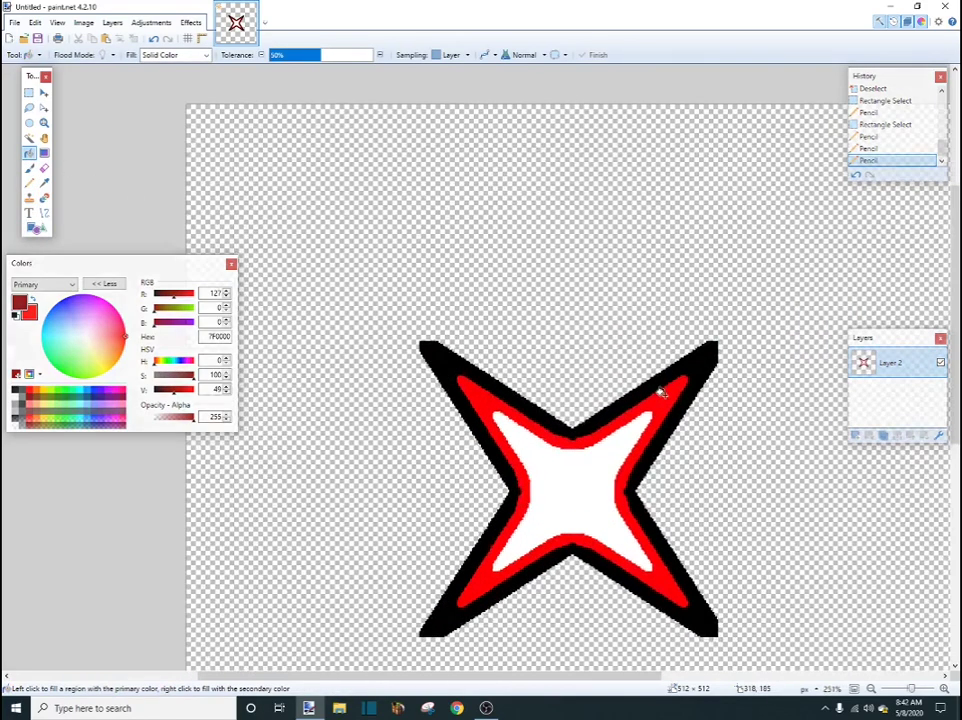
scroll(686, 482, "down", 2)
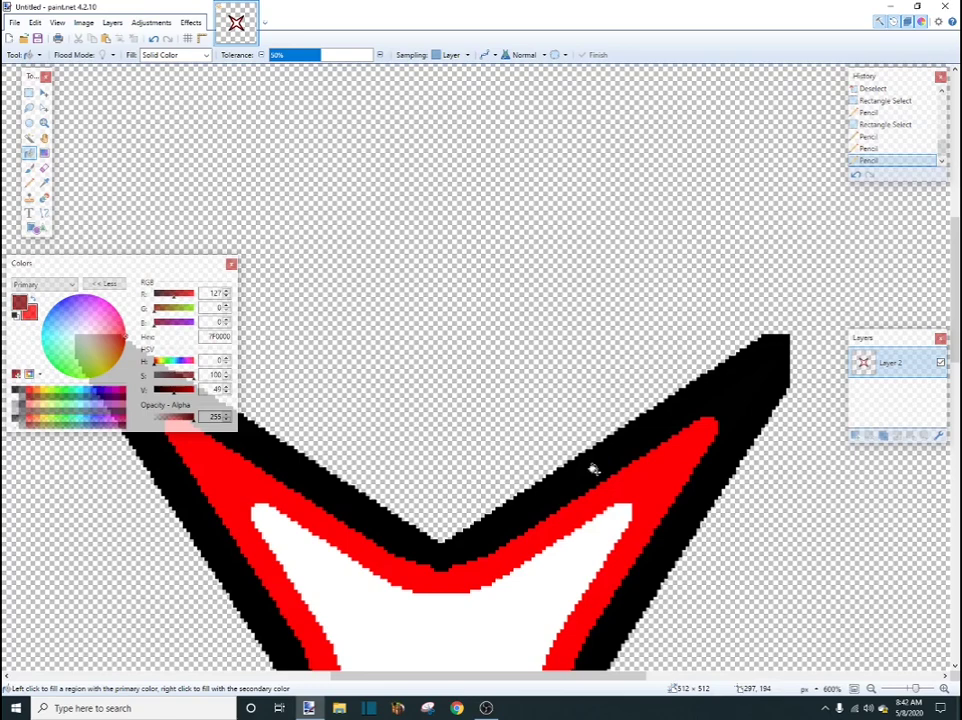
left_click(669, 464)
scroll(669, 464, "down", 4)
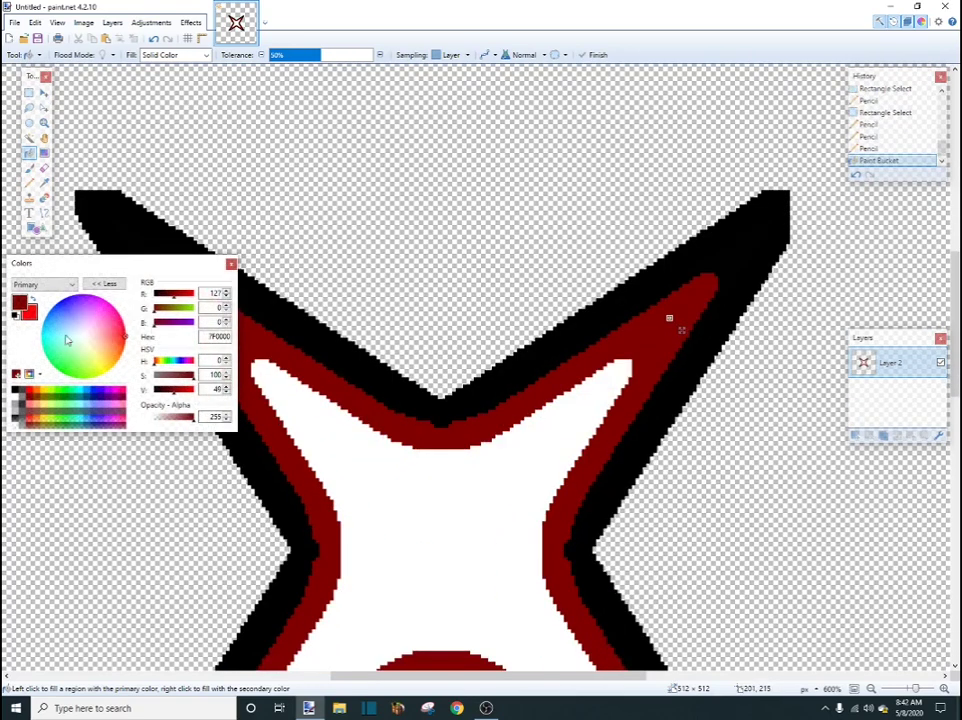
left_click(30, 398)
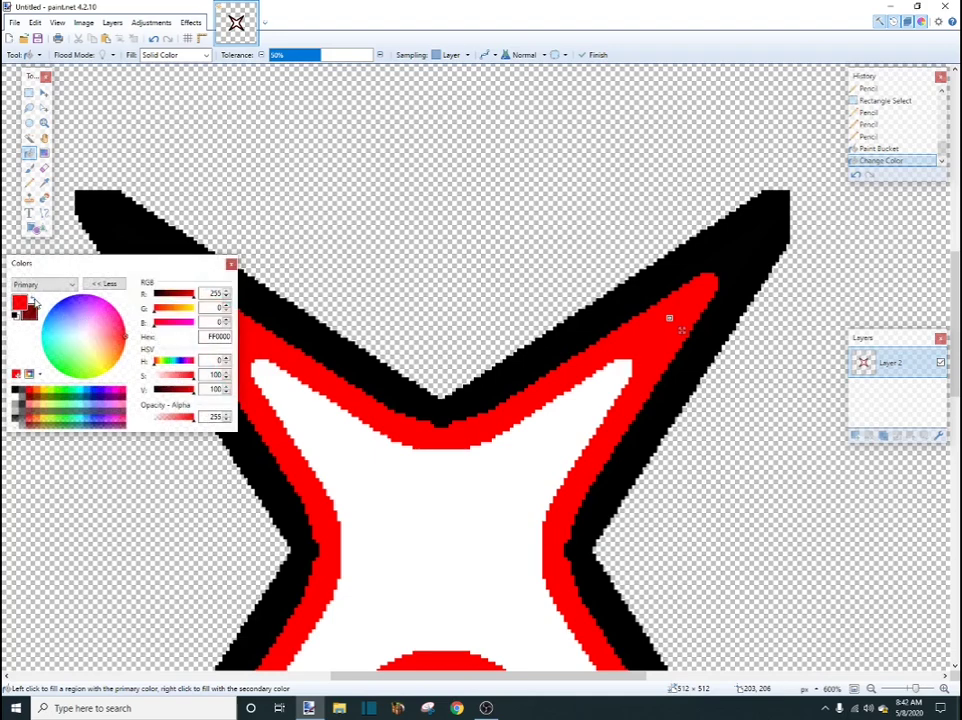
left_click(33, 299)
left_click(453, 558)
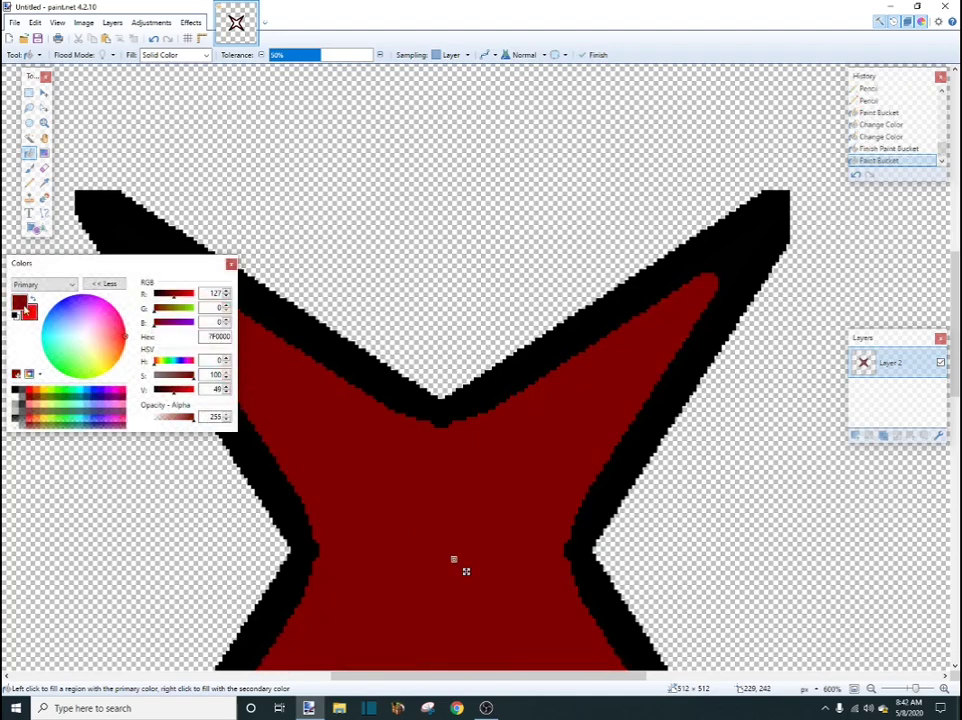
key("x")
scroll(453, 561, "down", 6, "ctrl")
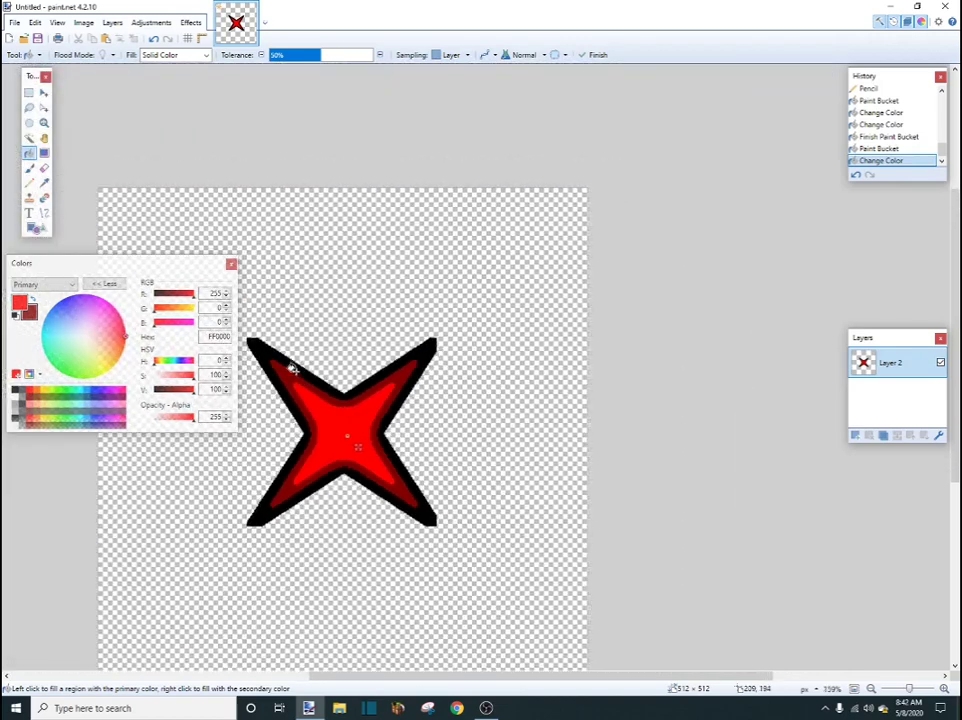
left_click(193, 293)
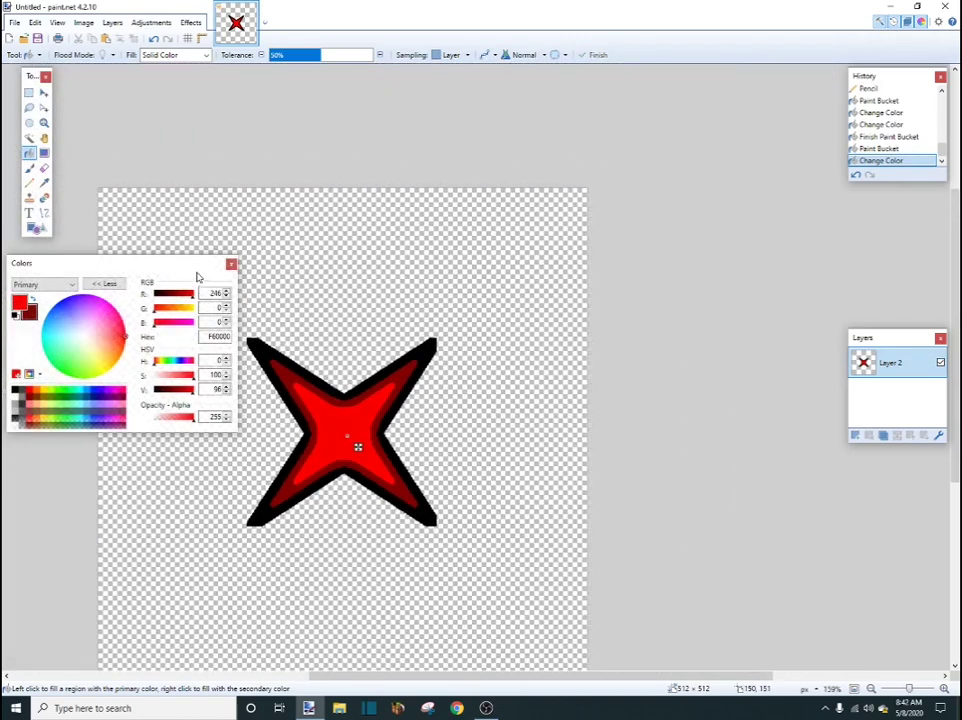
left_click(29, 92)
- Reset colours to black and white, then sample a transparent pixel so primary is FFFFFF alpha 0
left_click(655, 430)
scroll(655, 428, "up", 2, "ctrl")
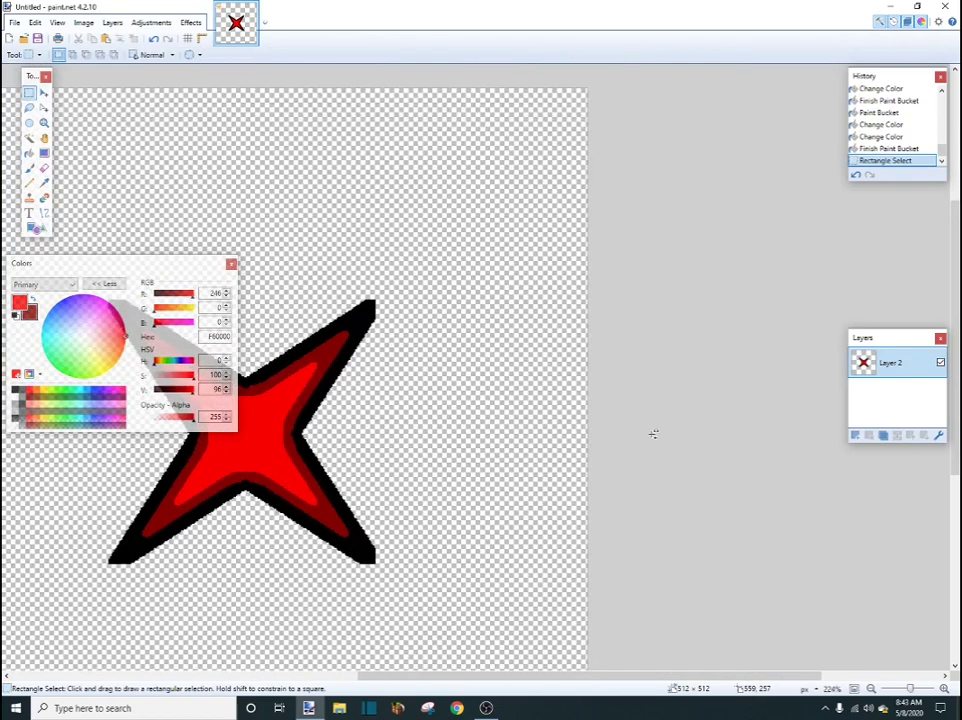
scroll(659, 425, "down", 2, "ctrl")
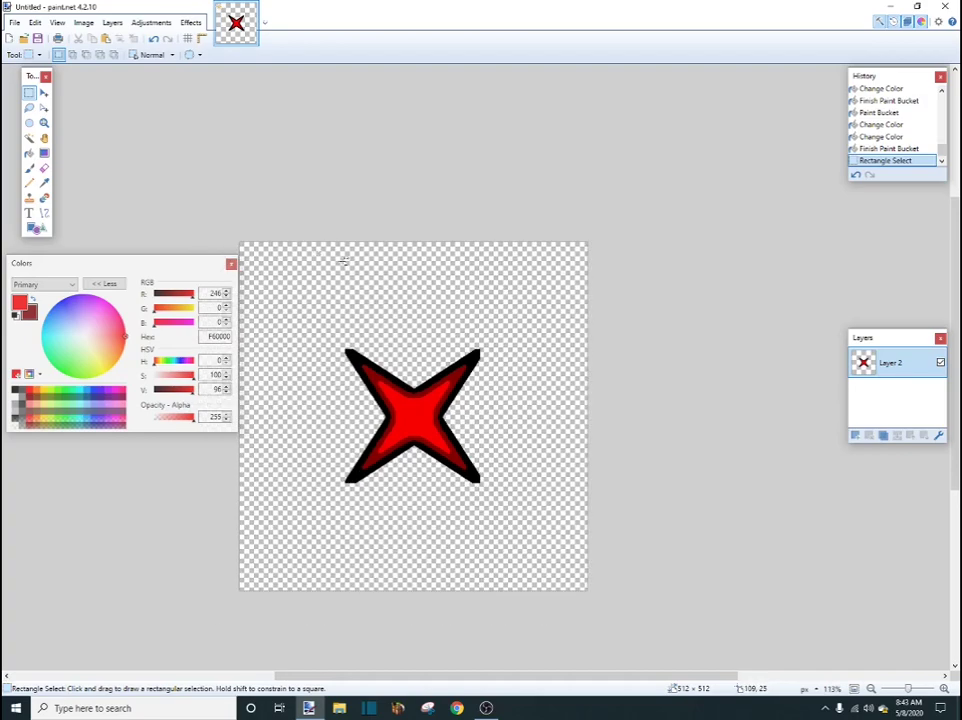
scroll(392, 262, "up", 2)
scroll(465, 488, "up", 2, "ctrl")
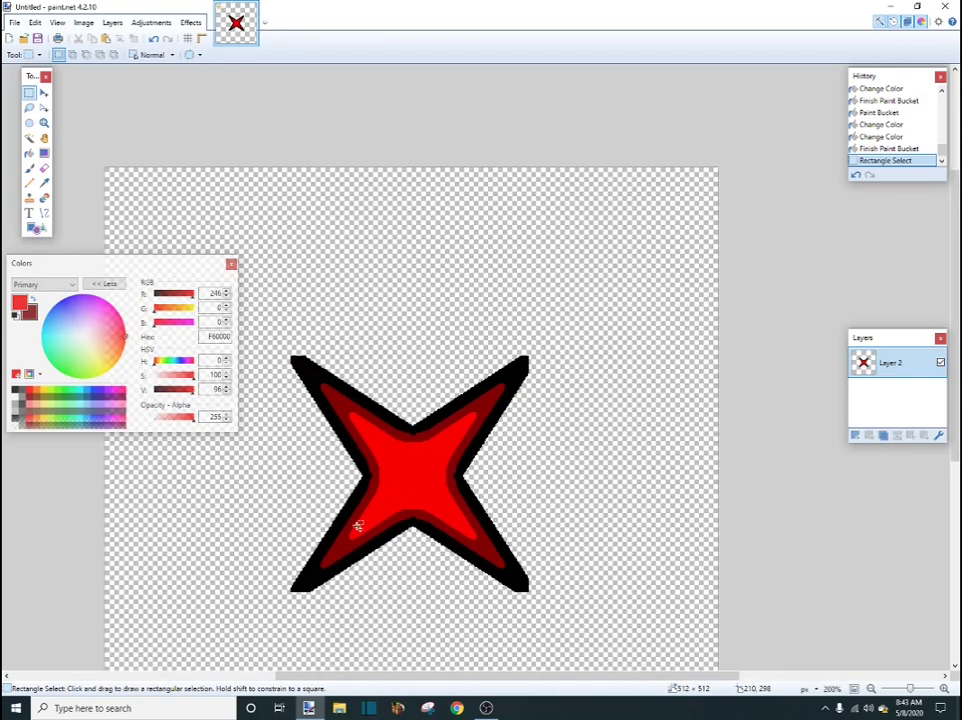
scroll(365, 524, "up", 3, "ctrl")
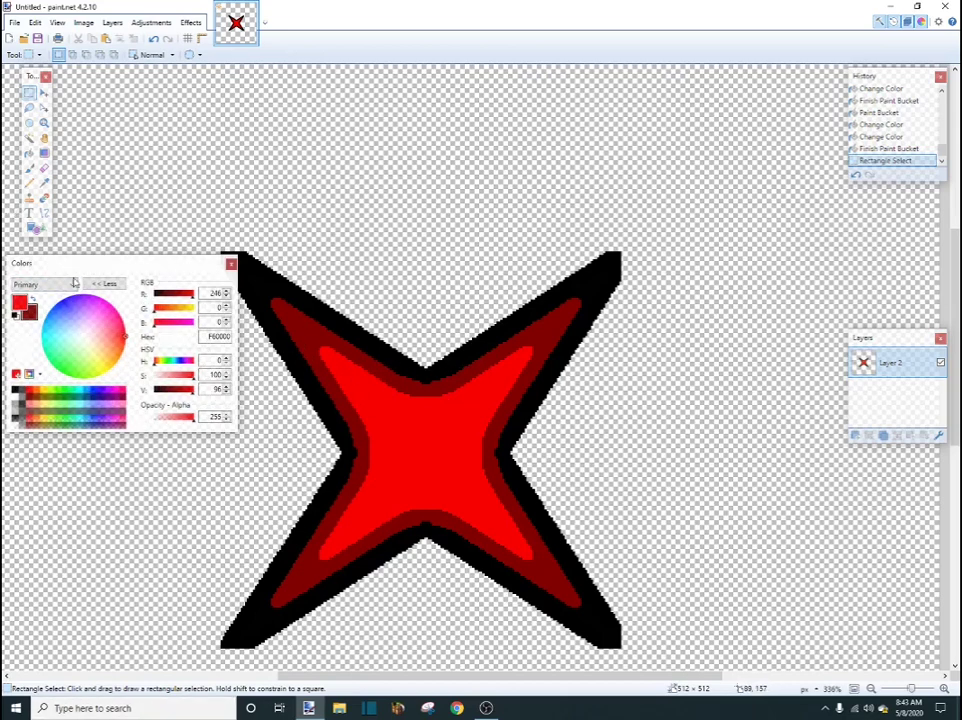
left_click(16, 316)
left_click(33, 301)
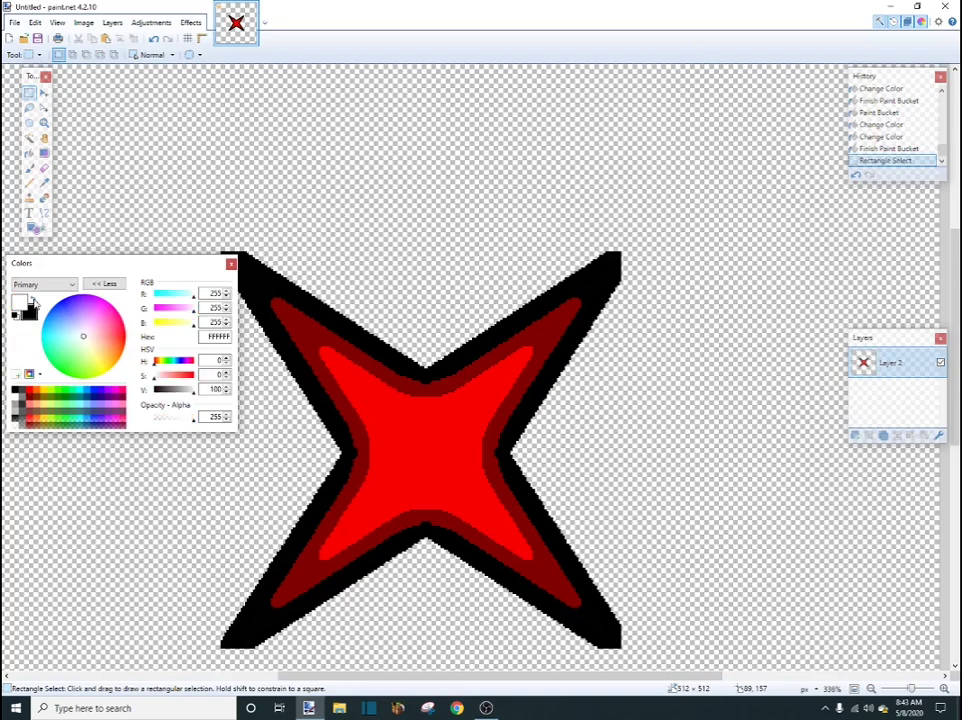
left_click(44, 183)
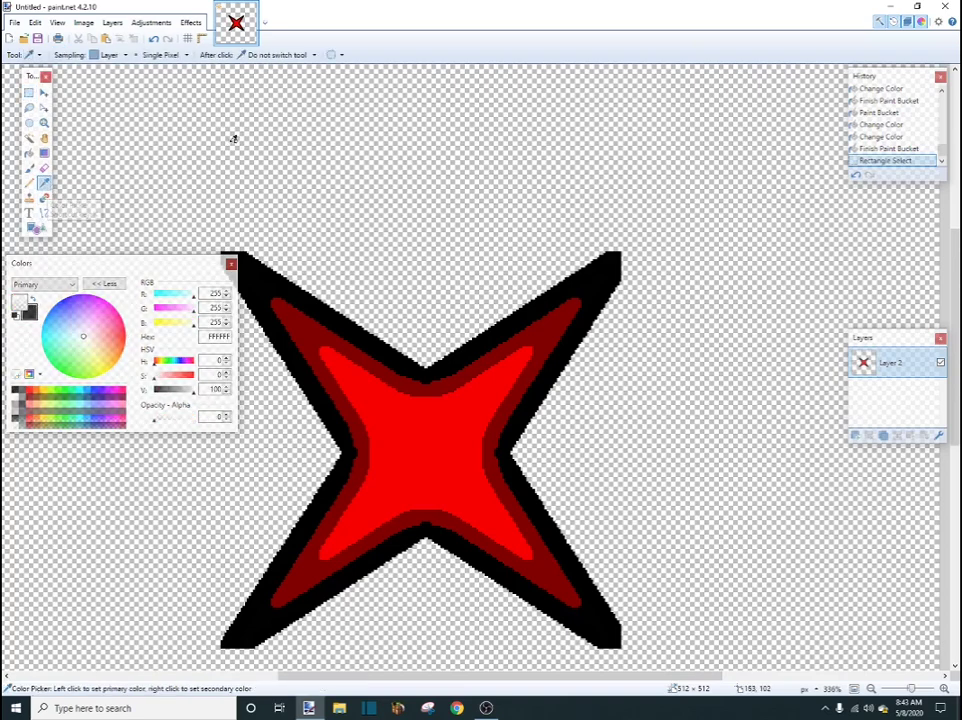
left_click(31, 300)
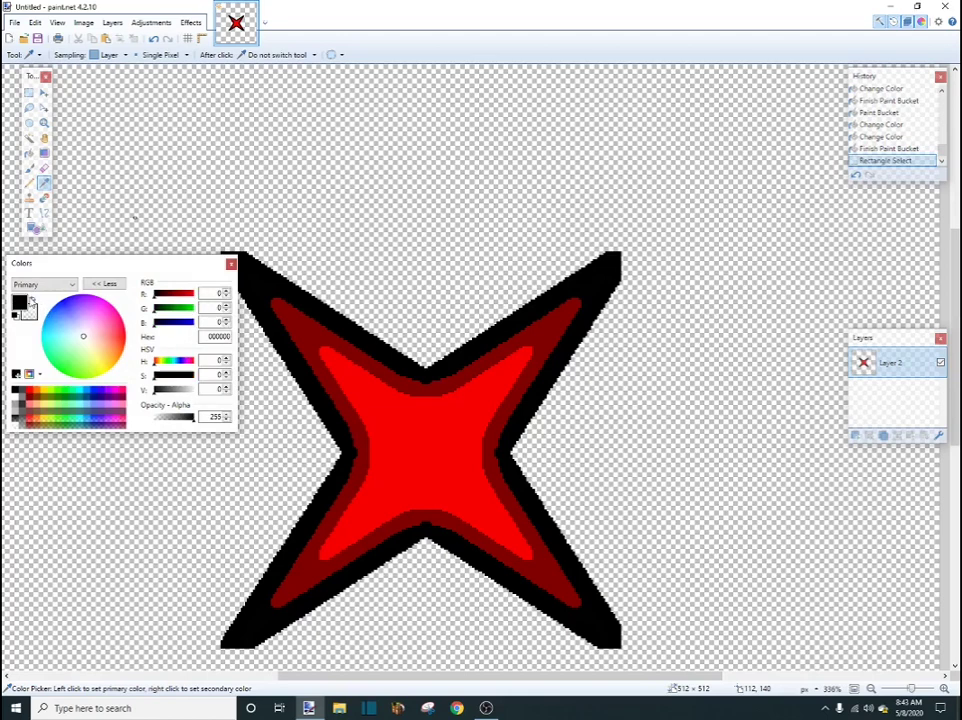
left_click(31, 300)
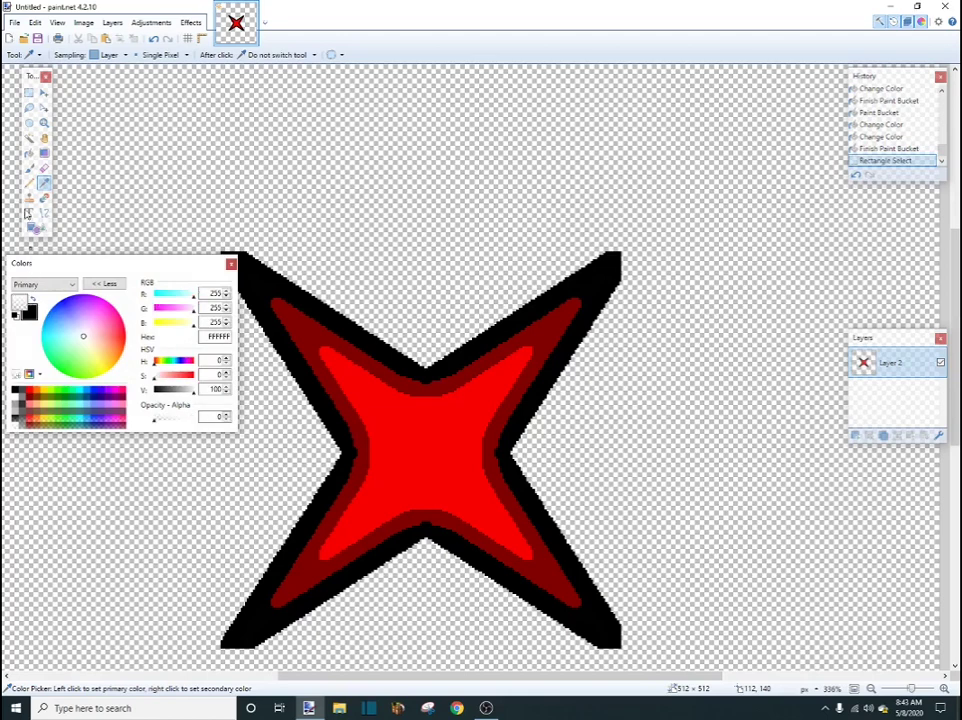
- Magic-wand the red interior and lay a red-to-black gradient from the upper-left arm to the lower-right arm
left_click(28, 137)
left_click(408, 441)
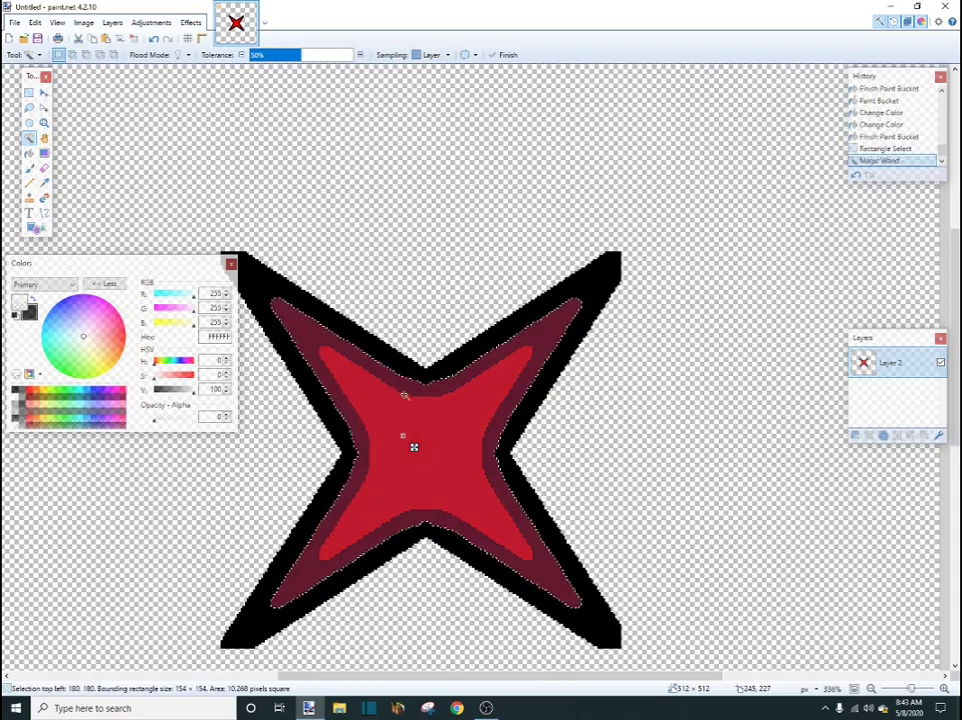
key("g")
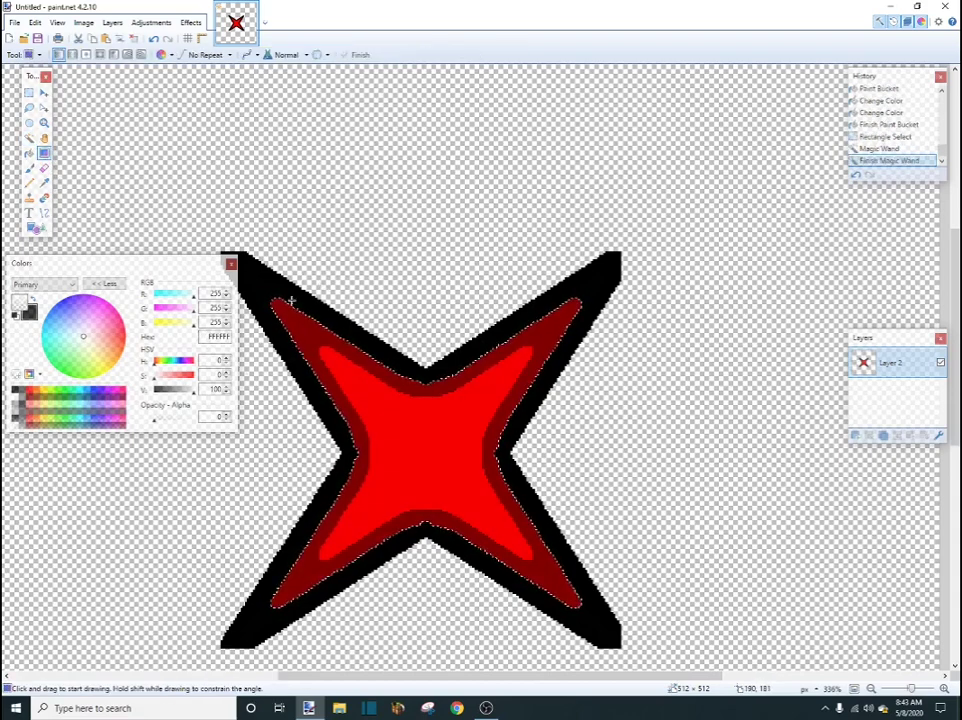
left_click_drag(291, 298, 575, 601)
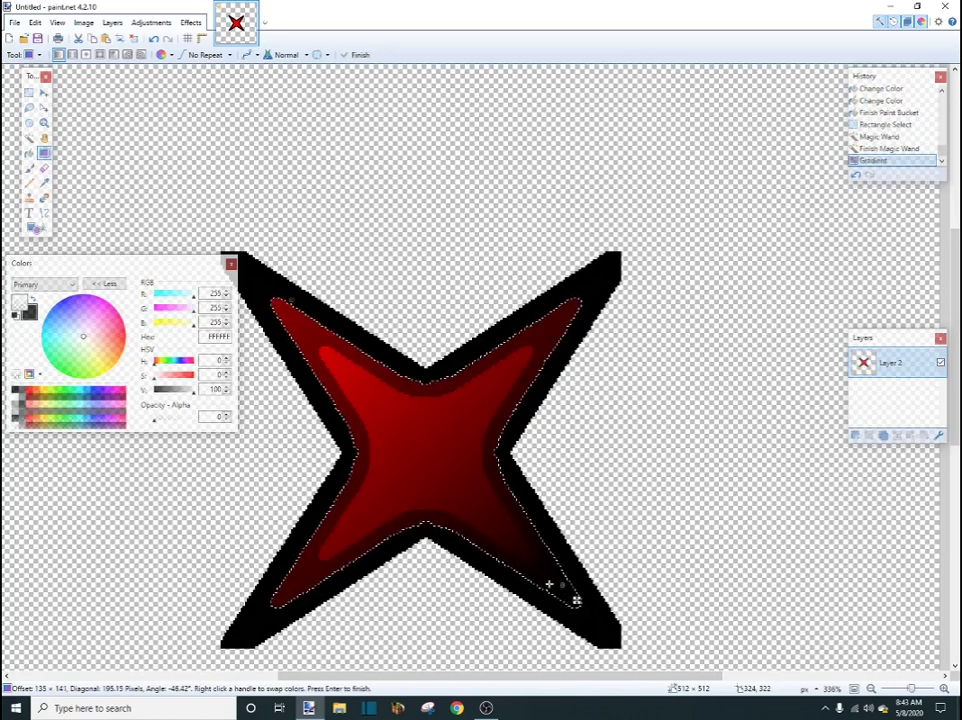
left_click(29, 92)
left_click(182, 110)
- Fit the image in view and select the stray pixels at the upper-right arm tip
key("ctrl+b")
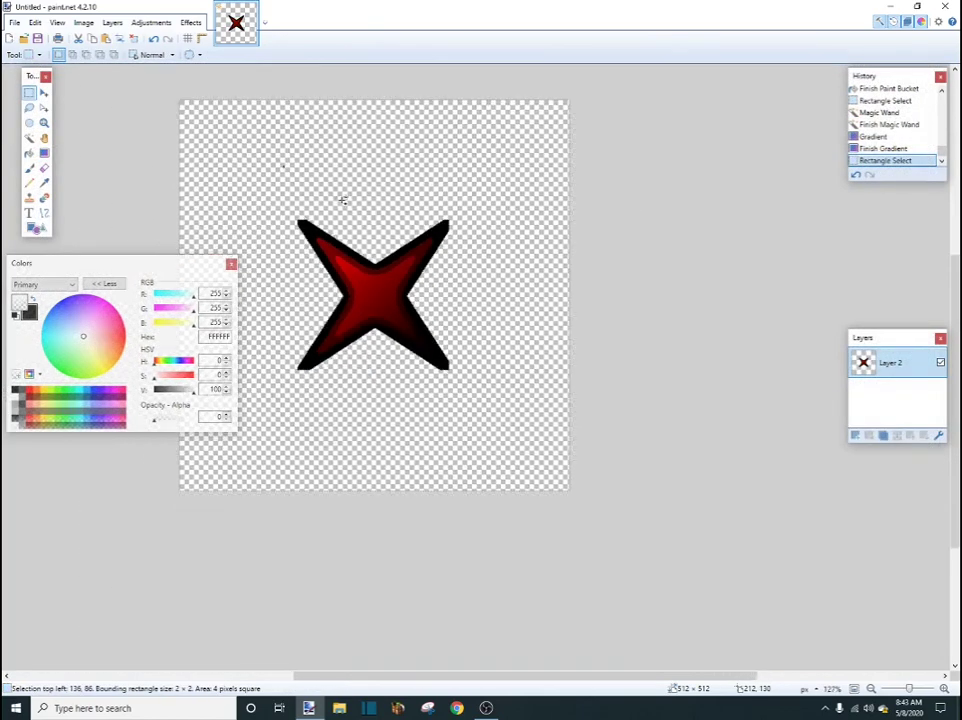
scroll(342, 200, "down", 5)
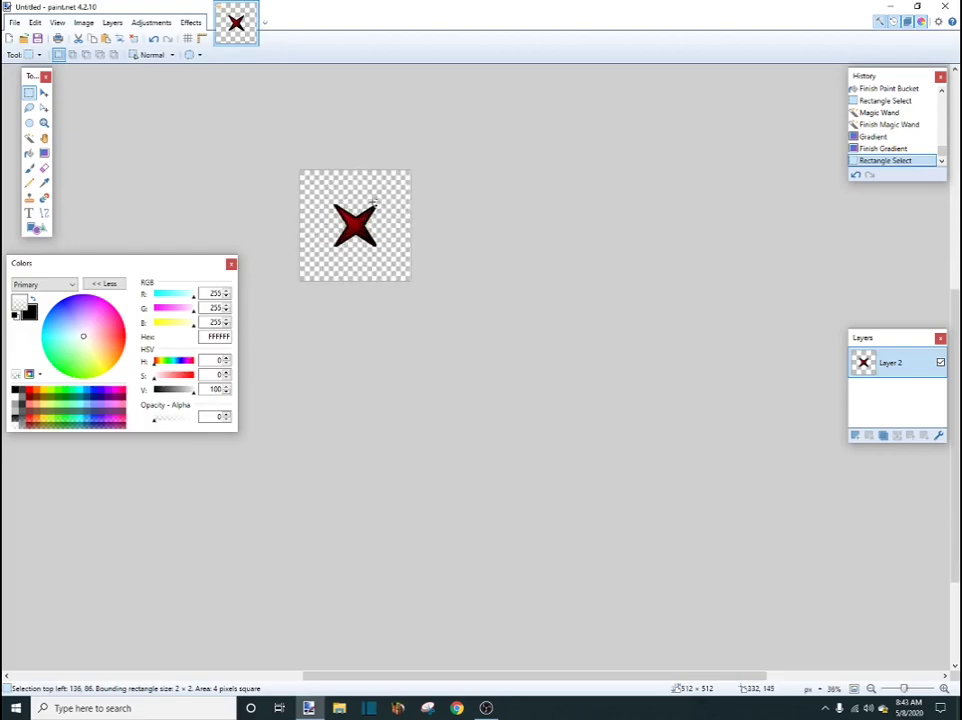
scroll(372, 204, "up", 6)
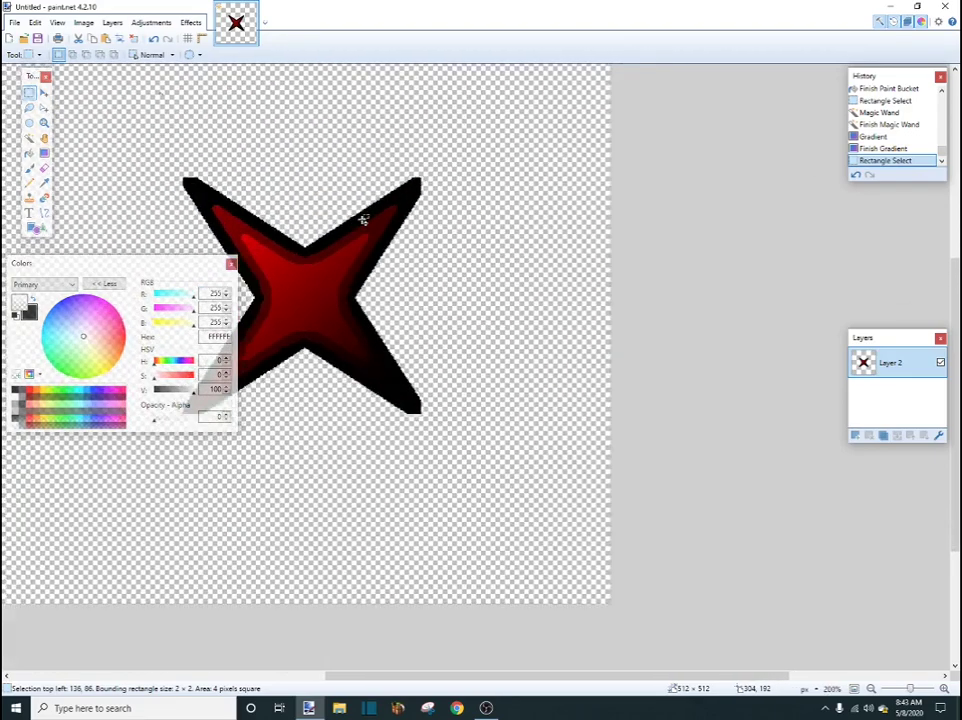
scroll(358, 222, "down", 2)
scroll(318, 193, "up", 6)
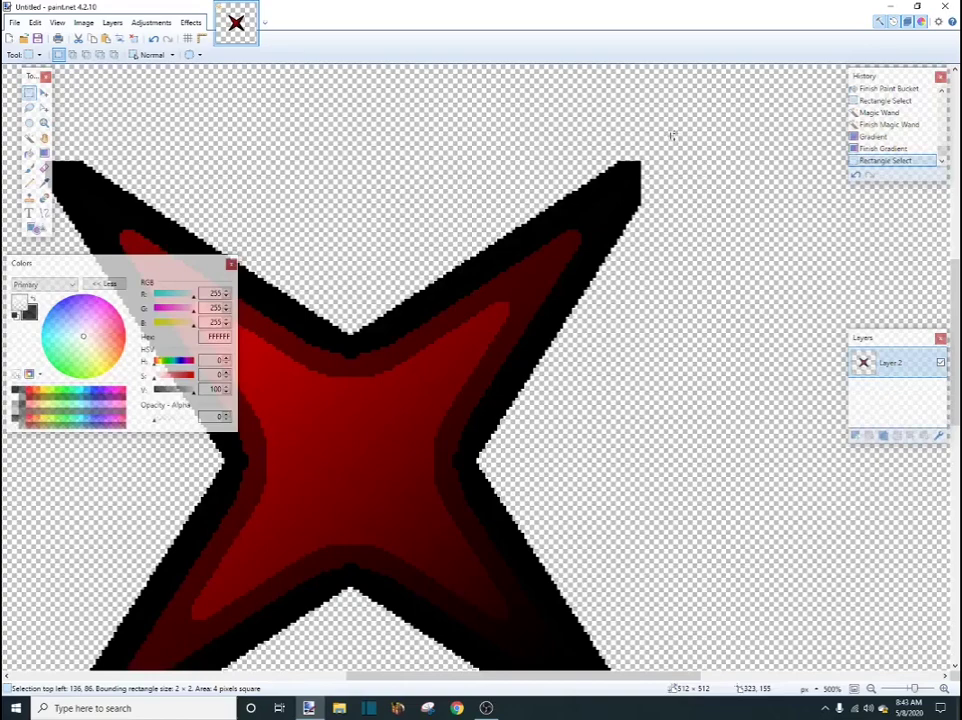
left_click_drag(610, 146, 661, 162)
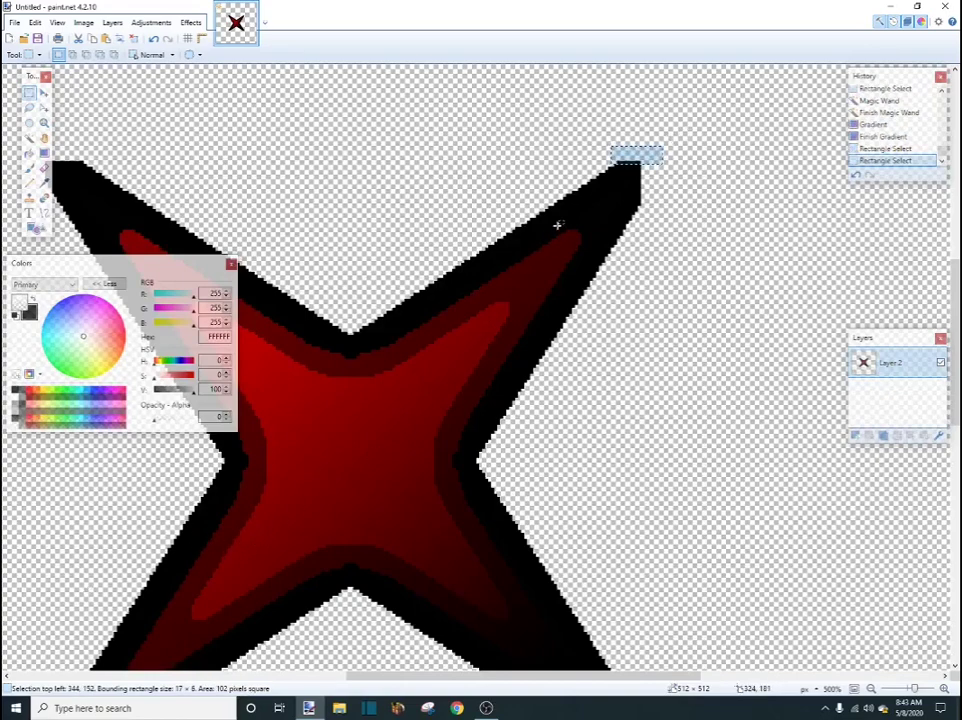
left_click(637, 150)
left_click_drag(637, 150, 652, 170)
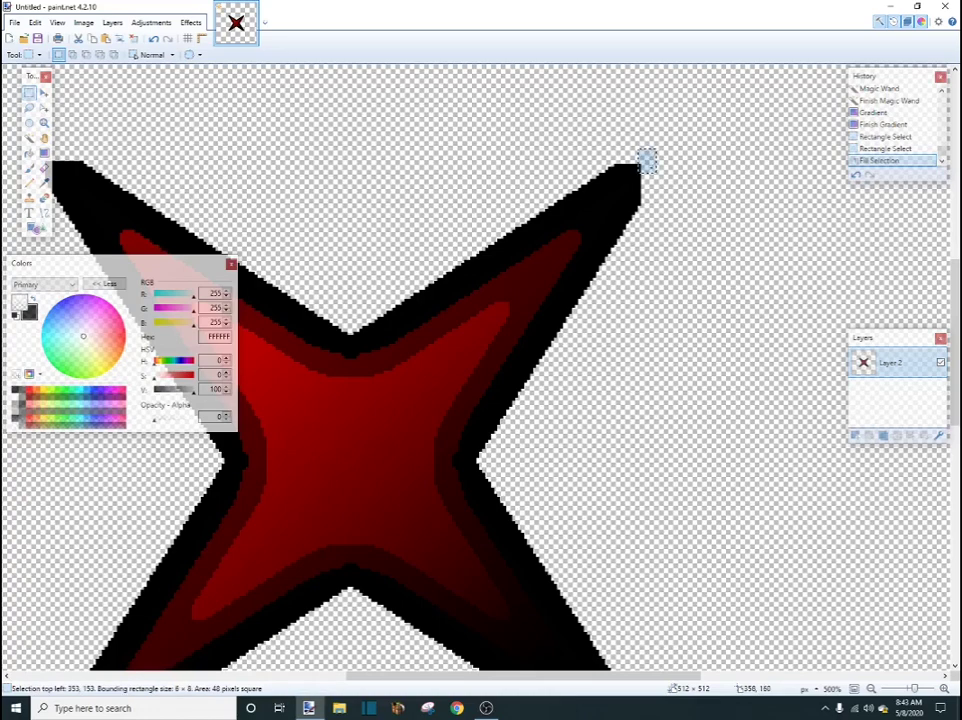
left_click(656, 188)
- Clear the stray pixels at the lower-right arm tip to transparency
scroll(638, 289, "down", 3)
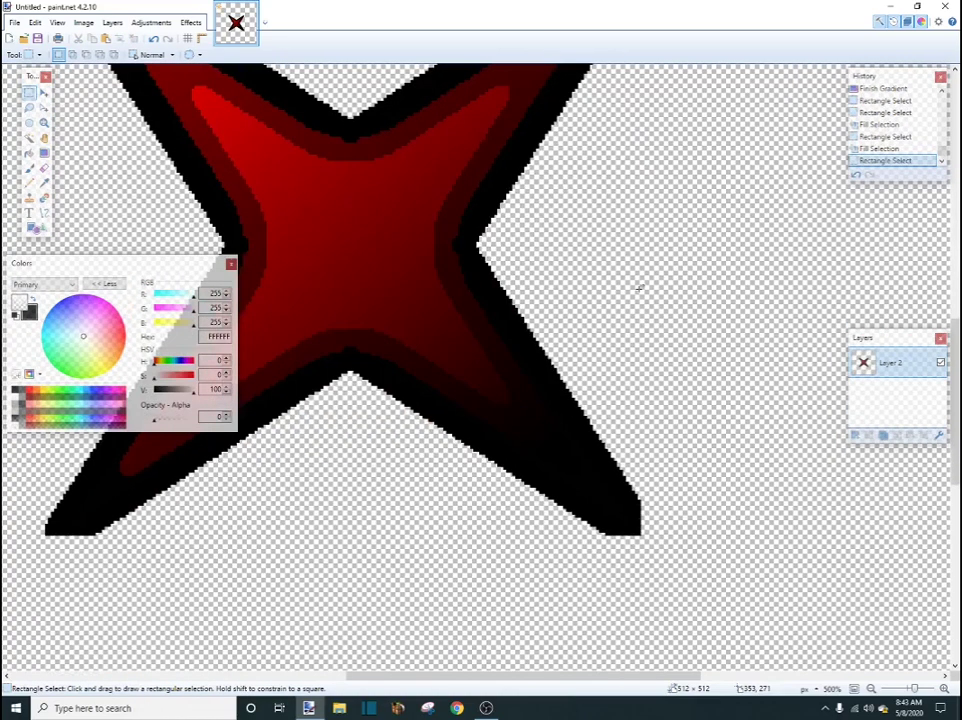
left_click_drag(641, 527, 642, 537)
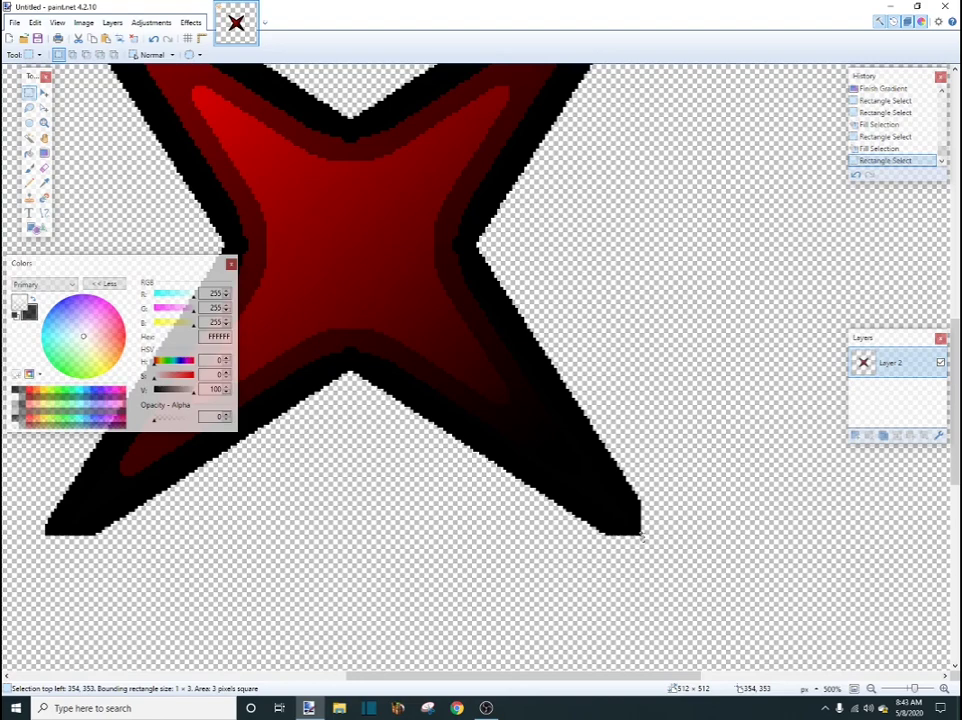
key("BackSpace")
left_click(678, 498)
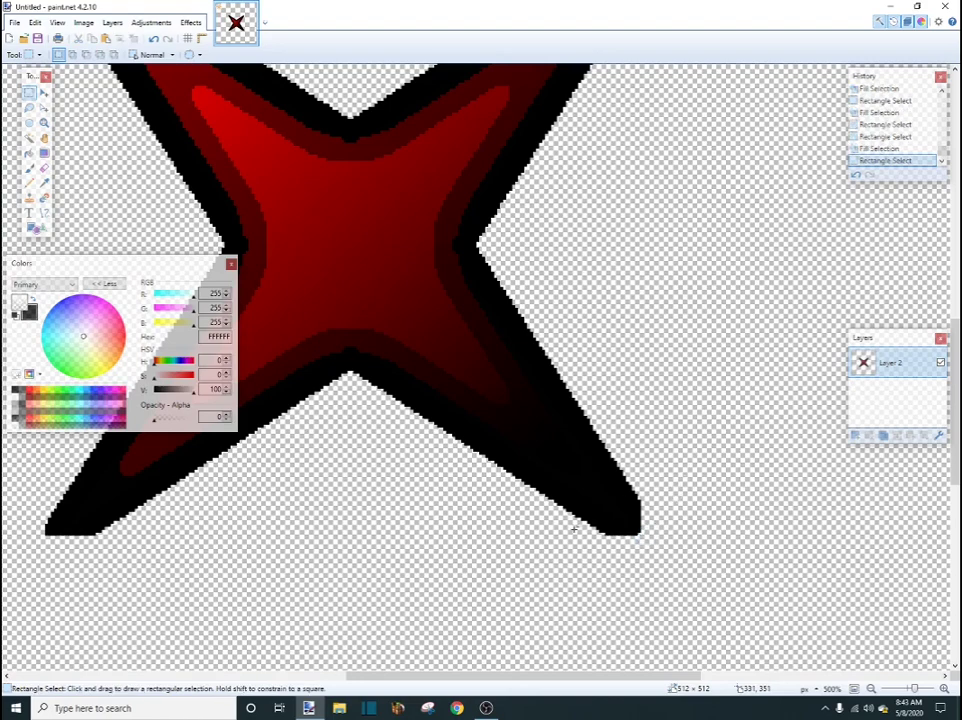
- Erase the lower-left tip's stray pixels and the thin strip beside it, then select near the left tip
scroll(574, 528, "left", 5)
left_click_drag(537, 534, 557, 556)
key("BackSpace")
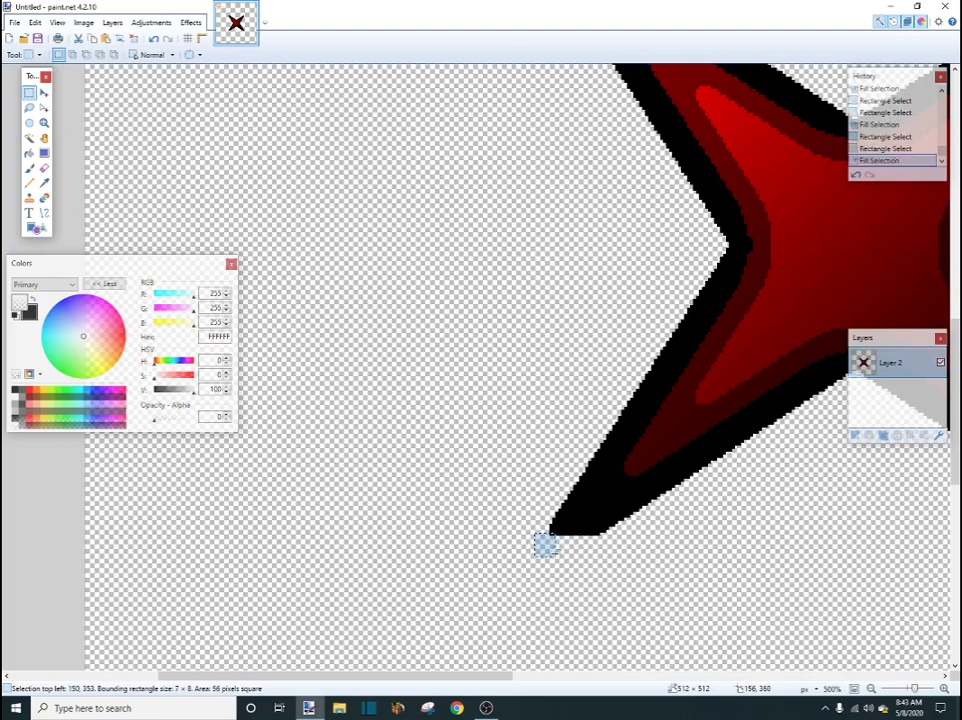
mouse_move(538, 444)
left_mouse_down()
mouse_move(531, 527)
mouse_move(567, 580)
mouse_move(558, 580)
mouse_move(577, 529)
left_mouse_up()
key("Delete")
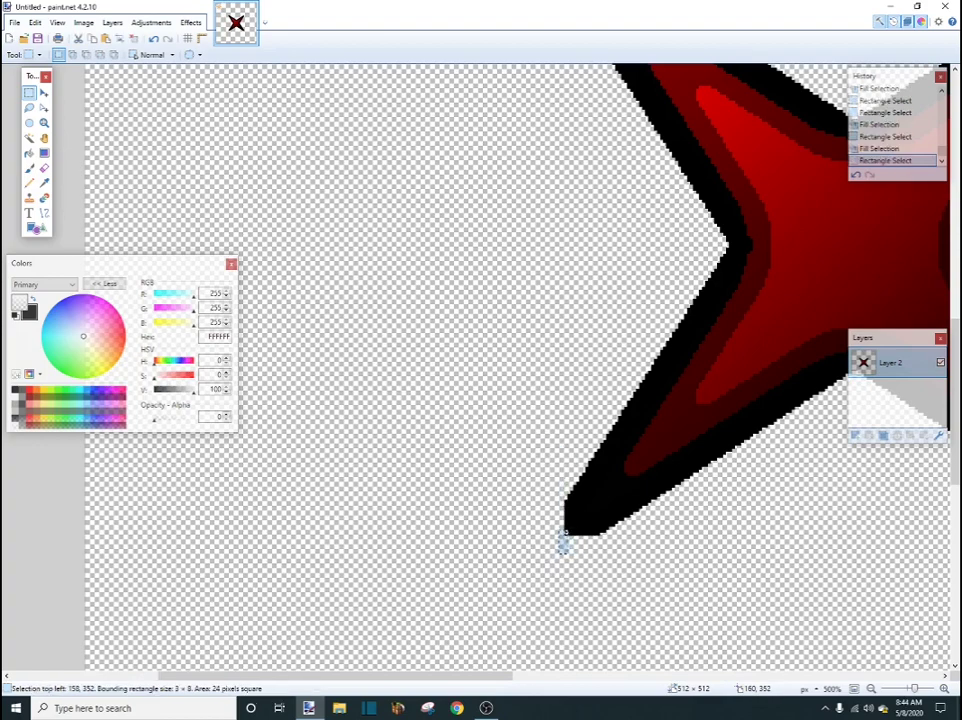
left_click(566, 541)
scroll(592, 540, "up", 5)
left_click_drag(509, 329, 563, 298)
- Clear the selected strip beside the left arm tip to transparency
scroll(565, 297, "up", 10)
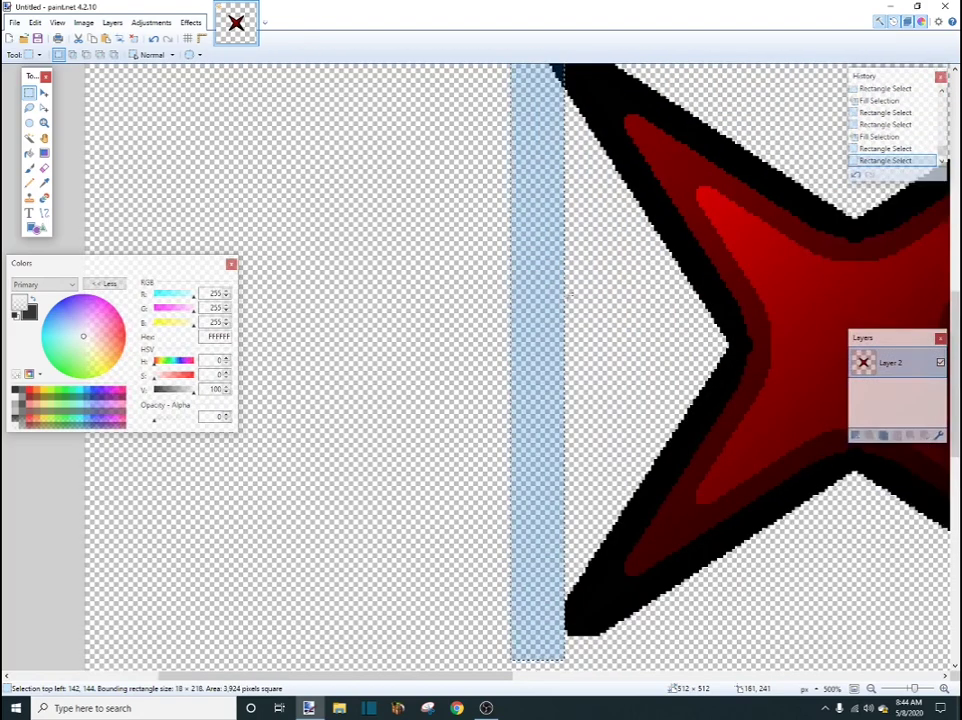
key("BackSpace")
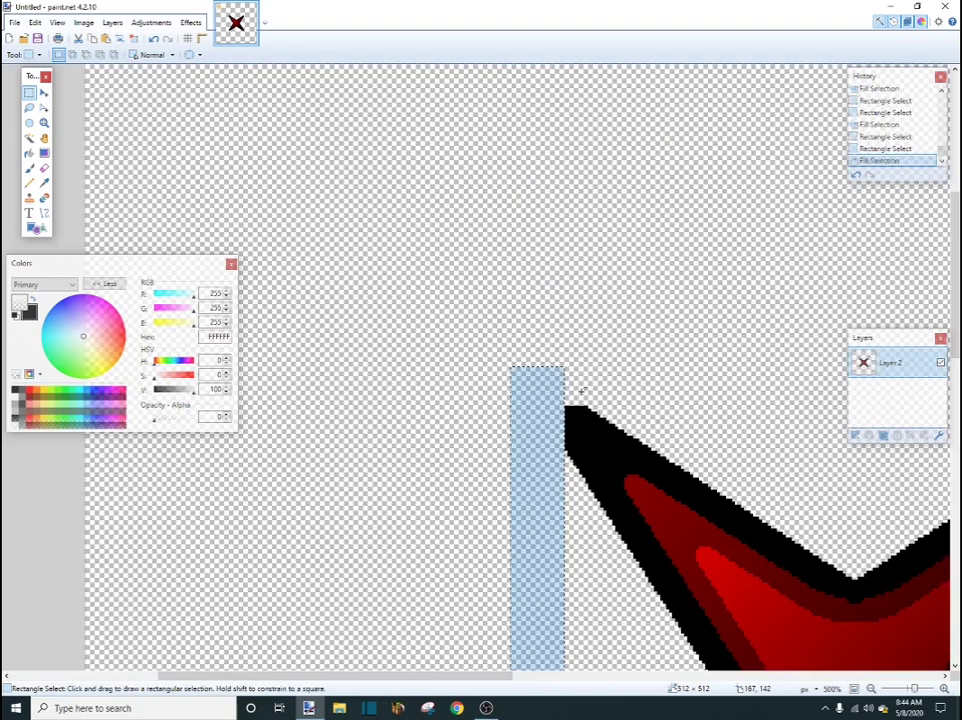
mouse_move(562, 397)
left_mouse_down()
mouse_move(568, 405)
mouse_move(585, 390)
mouse_move(630, 416)
mouse_move(749, 423)
mouse_move(829, 423)
mouse_move(848, 410)
mouse_move(805, 430)
mouse_move(790, 408)
mouse_move(795, 415)
left_mouse_up()
left_click(593, 424)
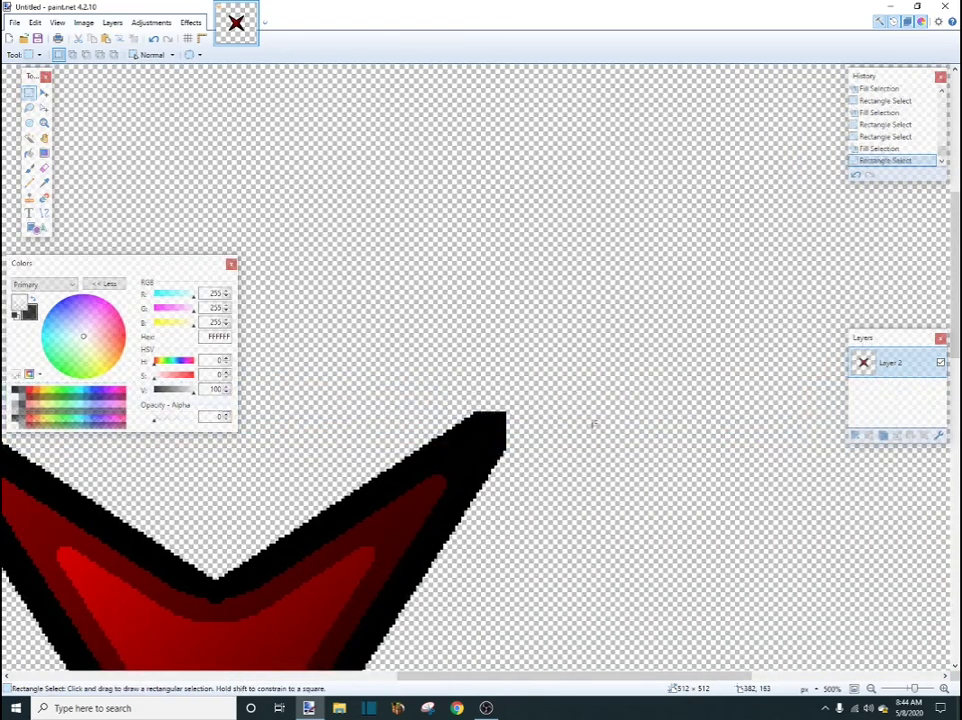
- Clear the stray pixels at the upper and upper-left arm tips, then fit the whole star in view
left_click_drag(524, 398, 512, 412)
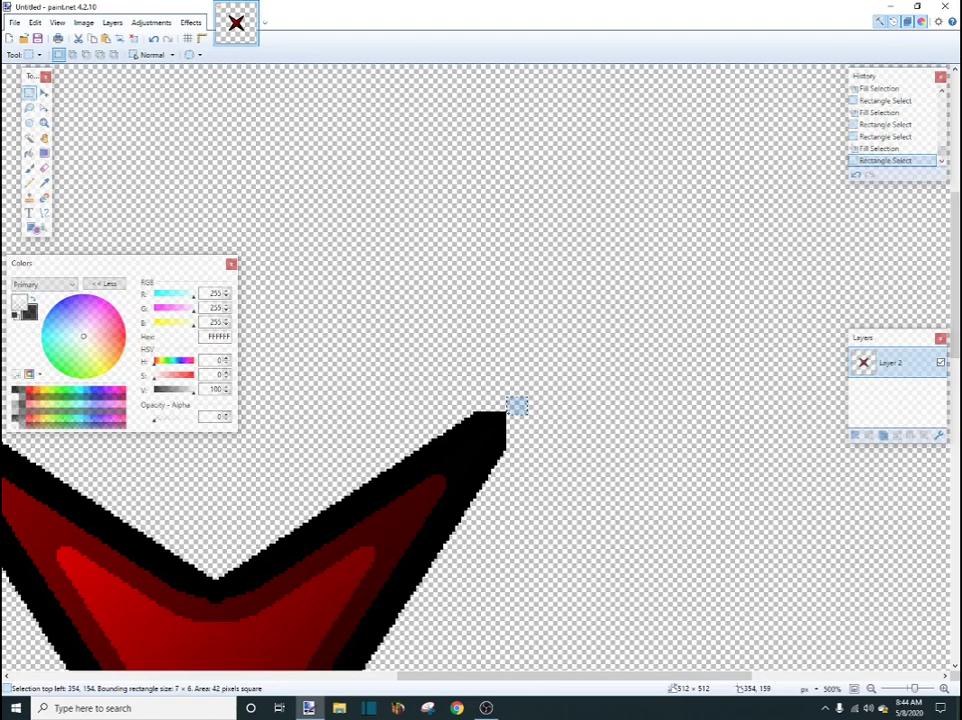
left_click(518, 408)
scroll(518, 408, "left", 5)
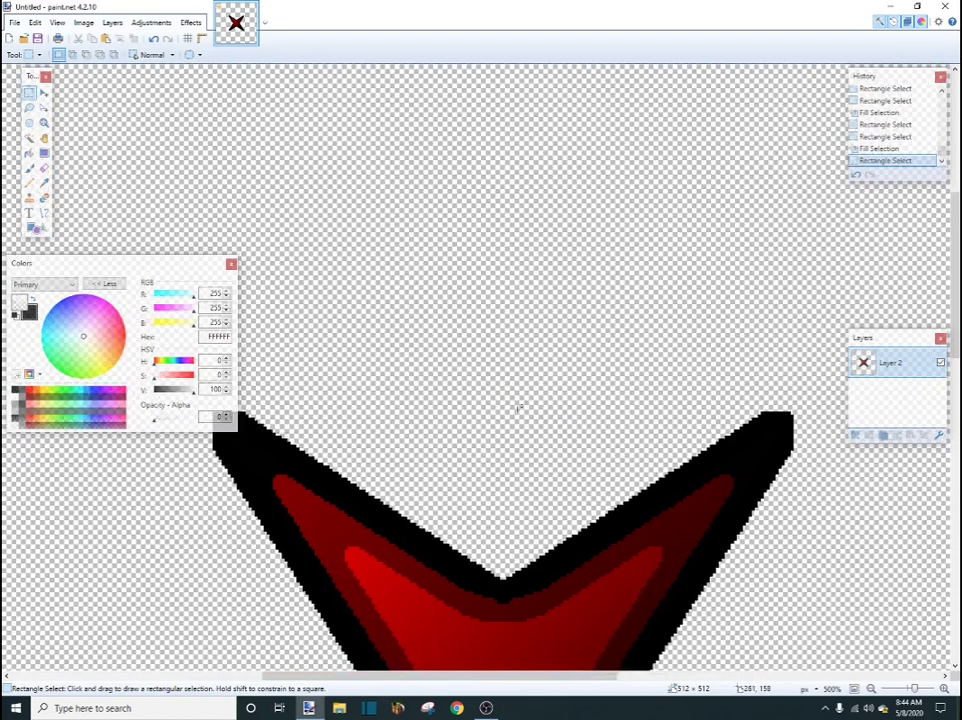
left_click_drag(357, 392, 432, 412)
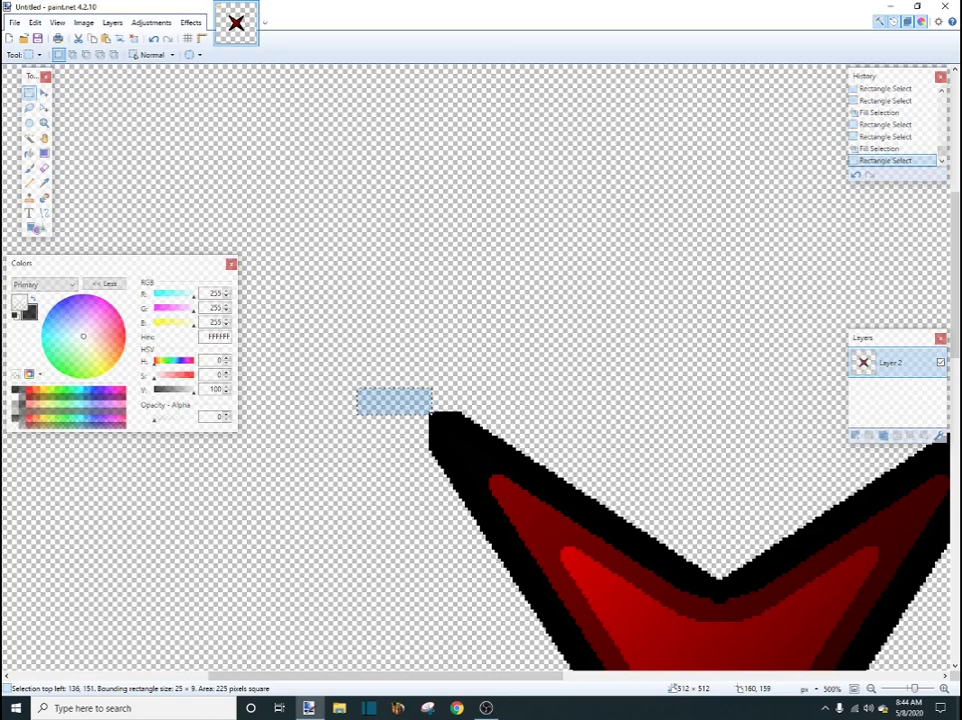
left_click(427, 279)
key("ctrl+b")
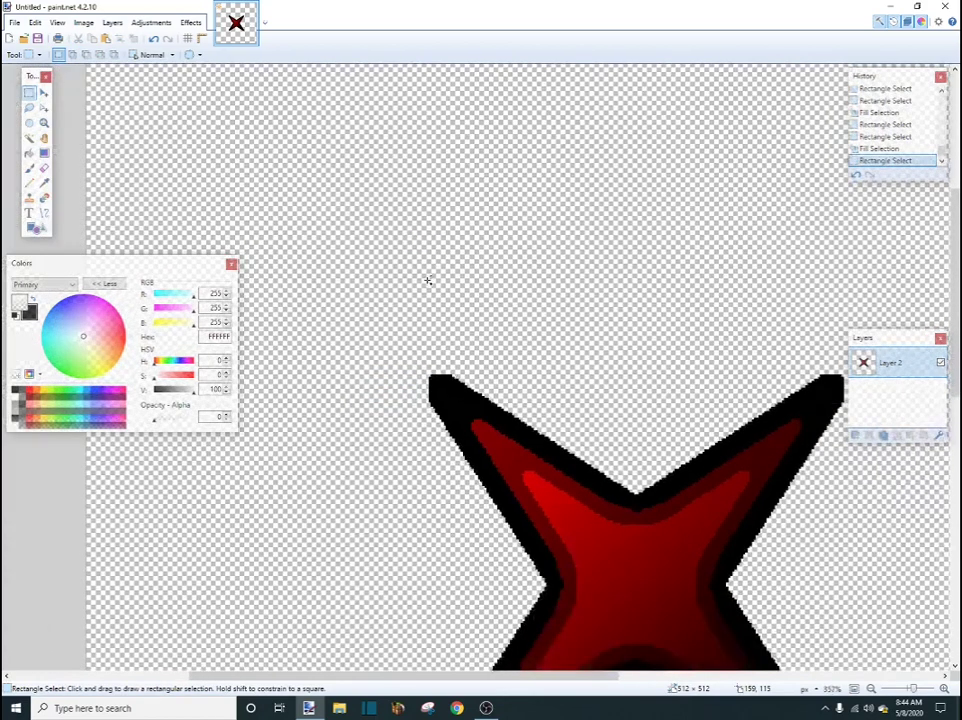
scroll(431, 461, "down", 3)
- Select the entire red star shape with the Magic Wand
scroll(340, 418, "up", 3)
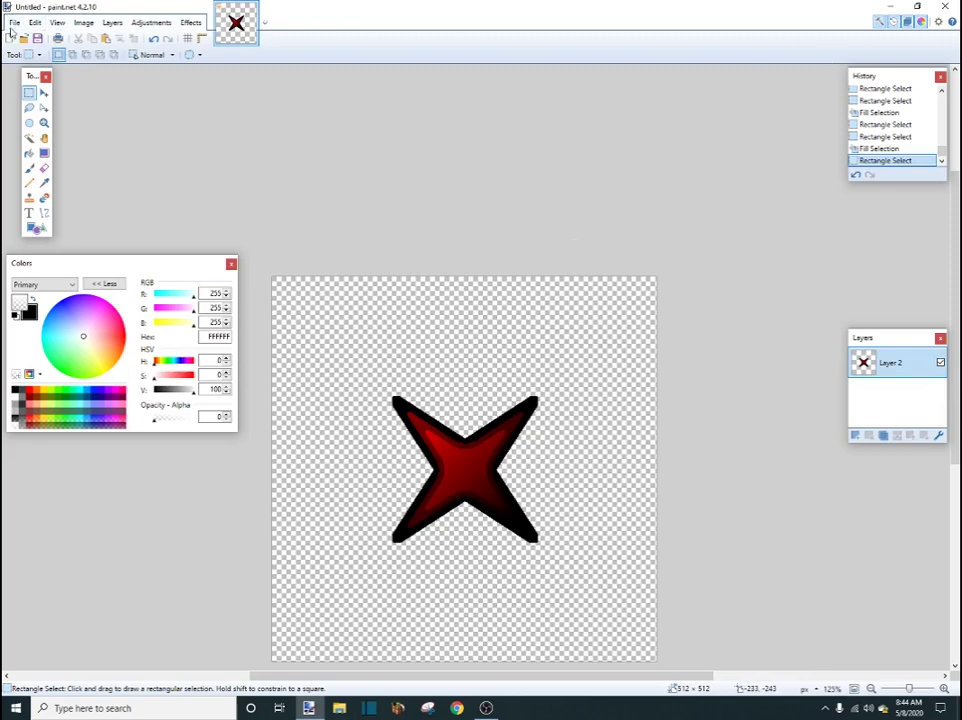
left_click(29, 139)
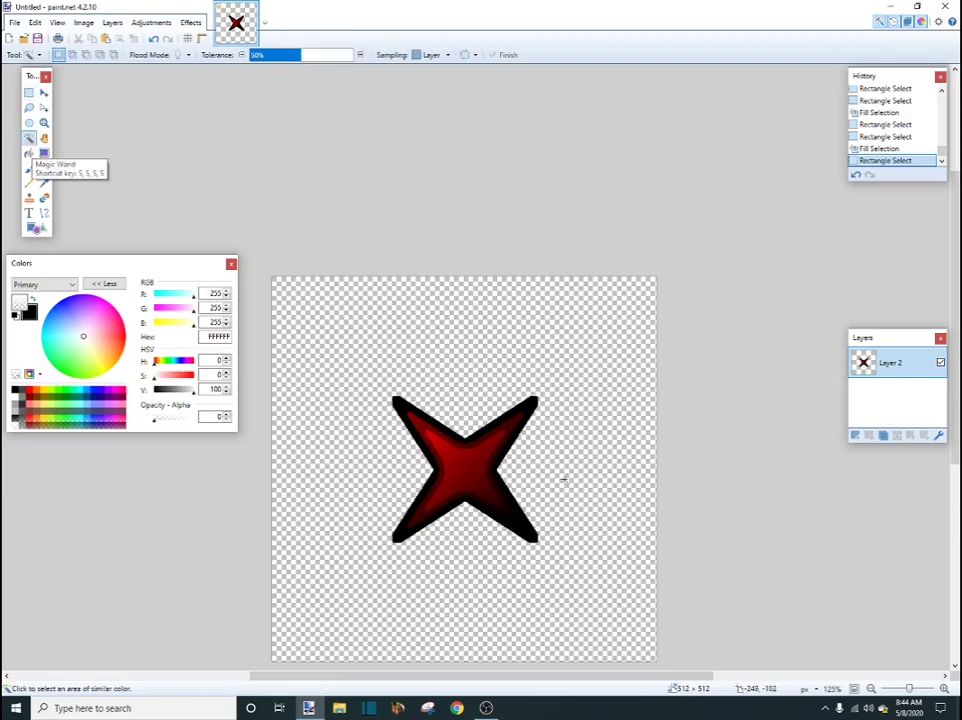
left_click(486, 469)
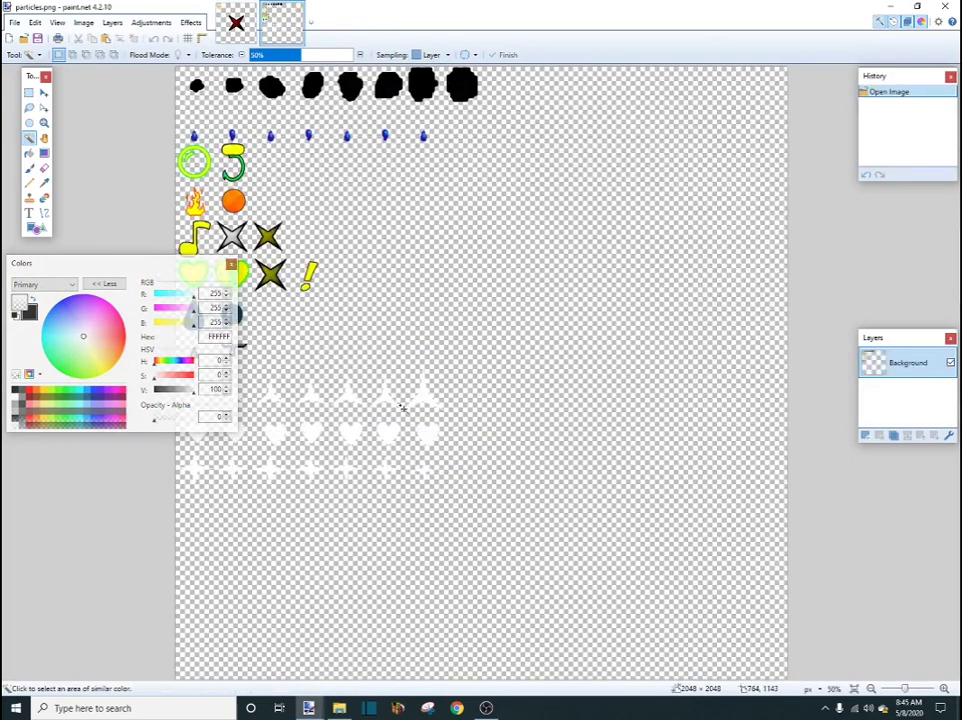
- Paste the red star into particles.png and align it in the slot right of the silver star
scroll(410, 378, "down", 3)
scroll(337, 284, "up", 4)
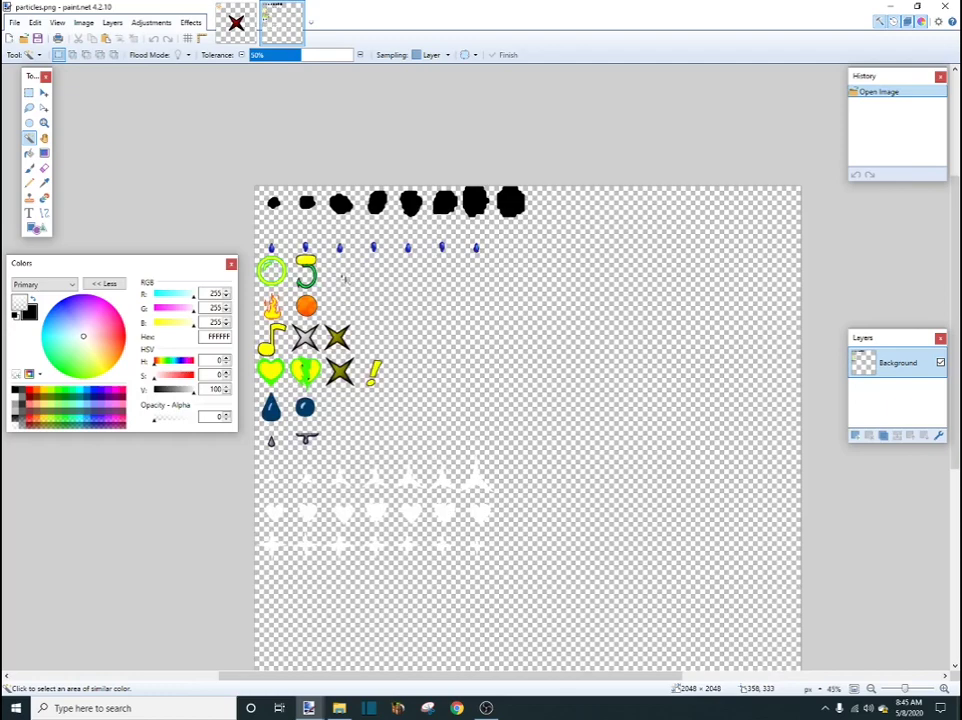
scroll(337, 284, "down", 4)
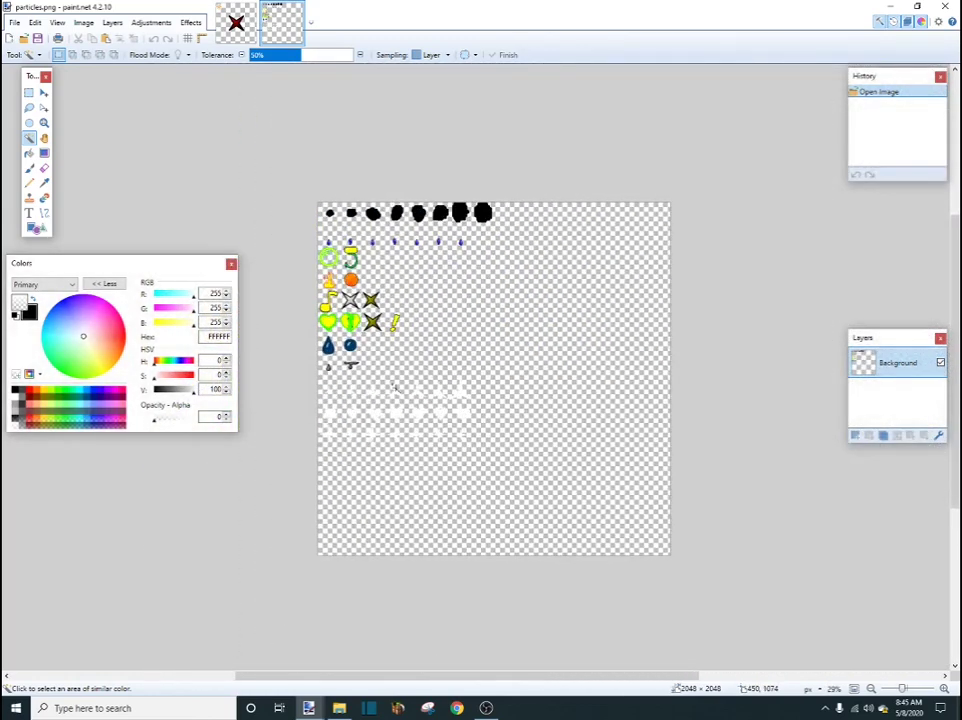
key("ctrl+v")
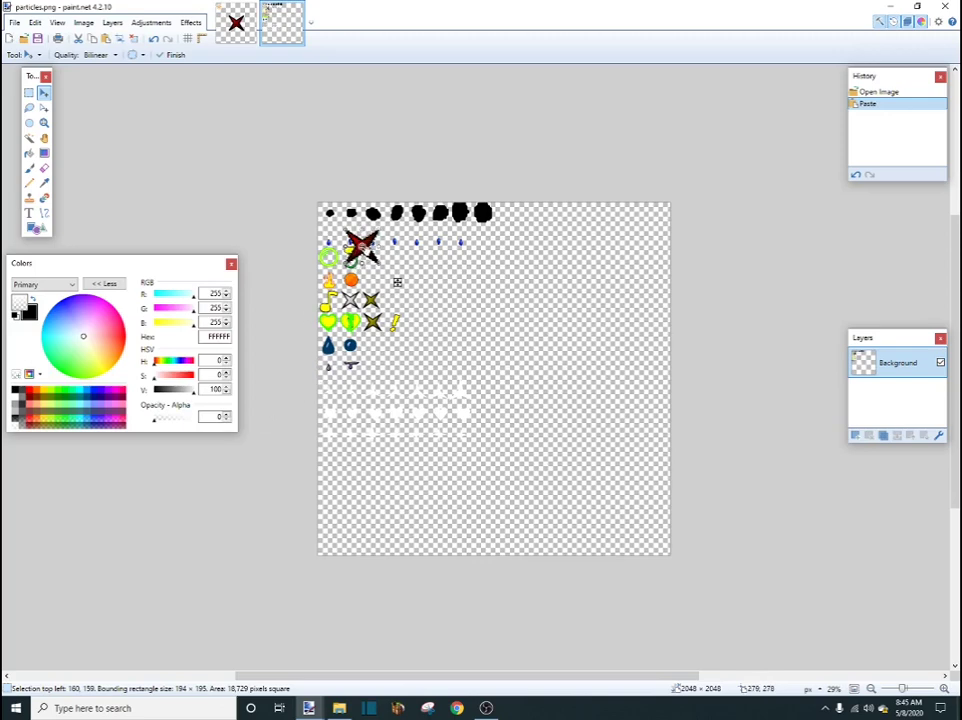
left_click_drag(397, 282, 395, 321)
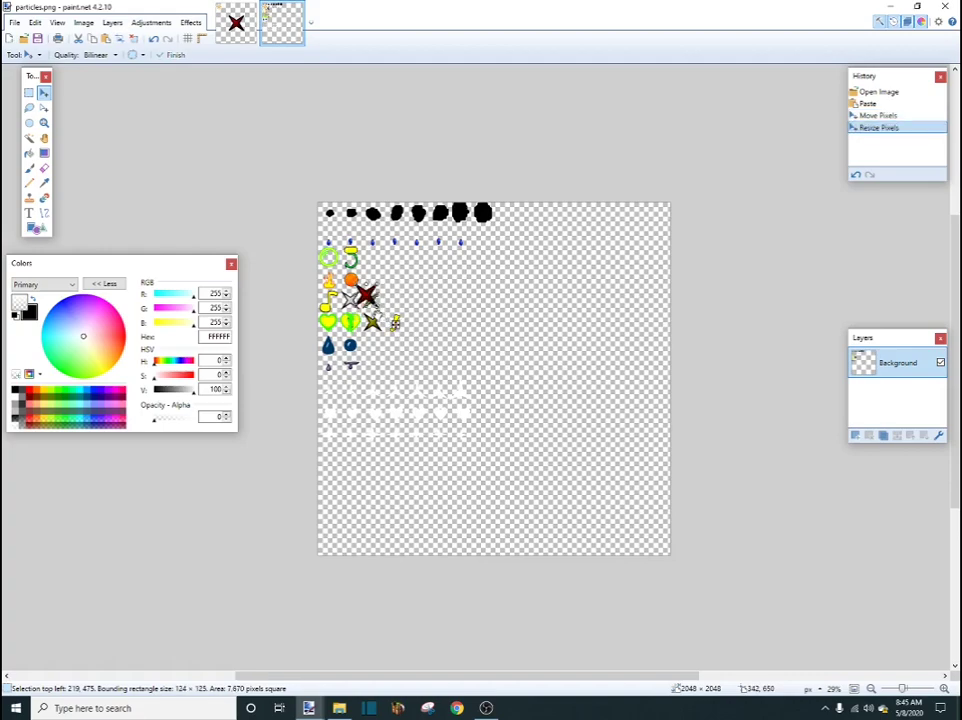
scroll(395, 322, "up", 5)
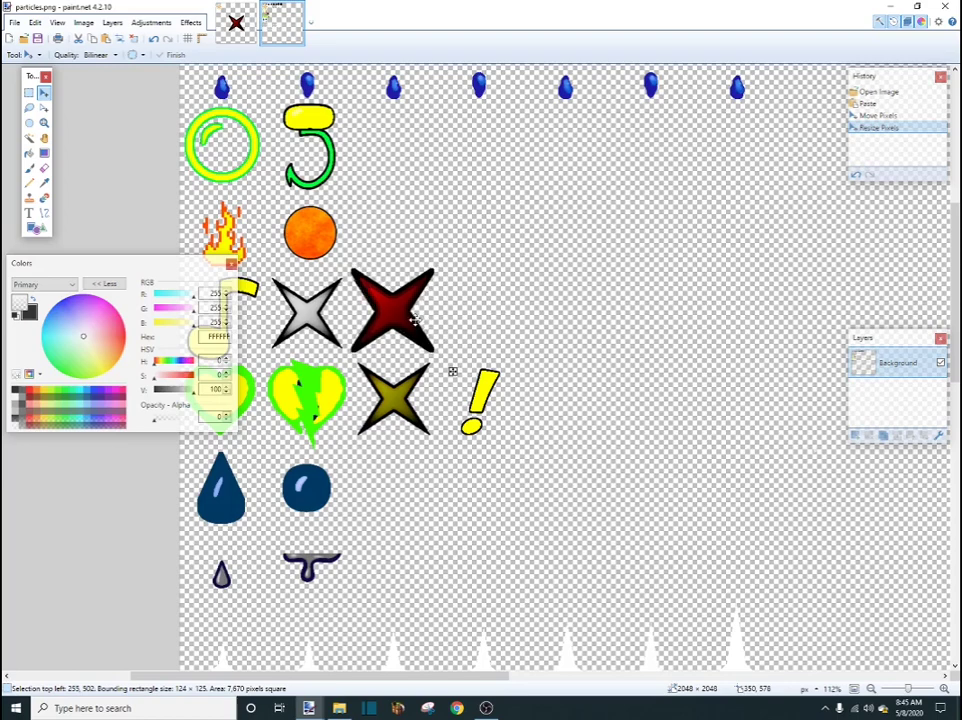
left_click_drag(414, 318, 425, 349)
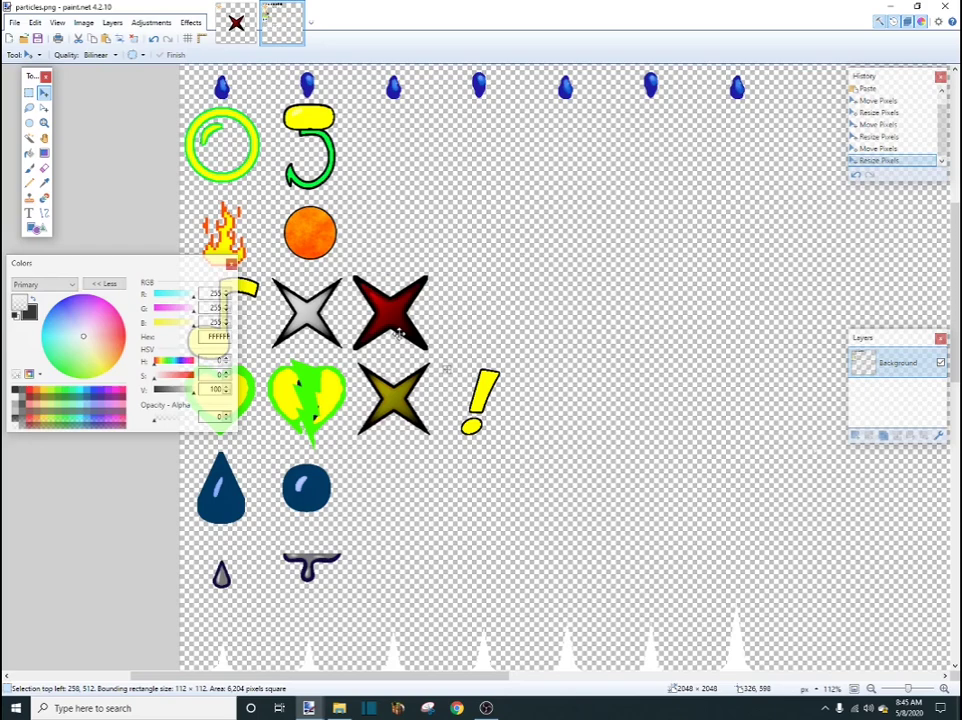
left_click_drag(398, 332, 402, 330)
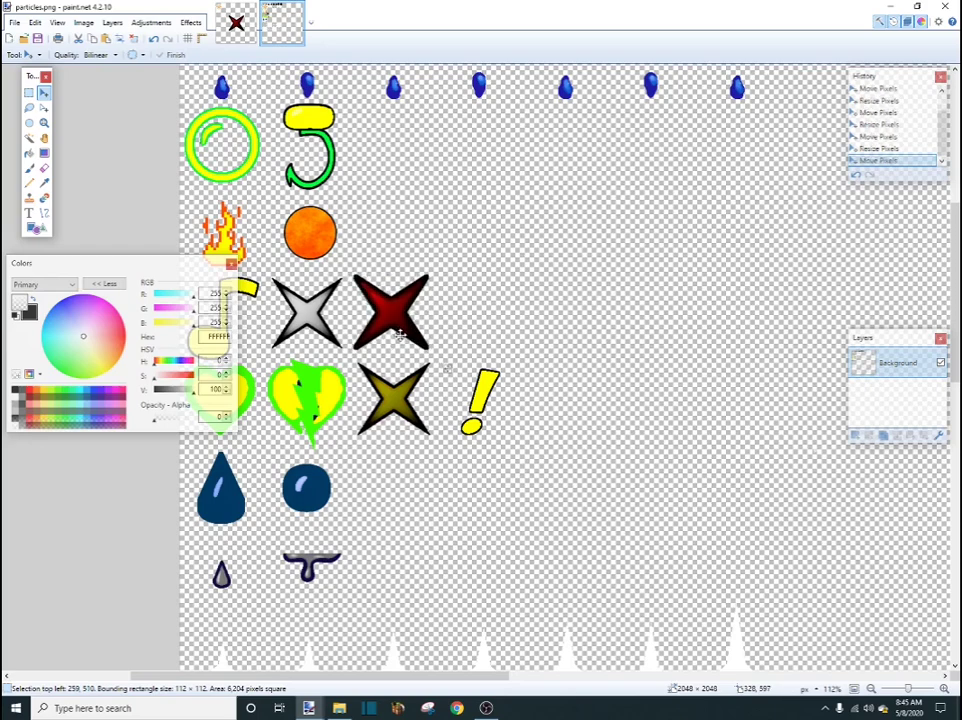
left_click_drag(401, 334, 400, 332)
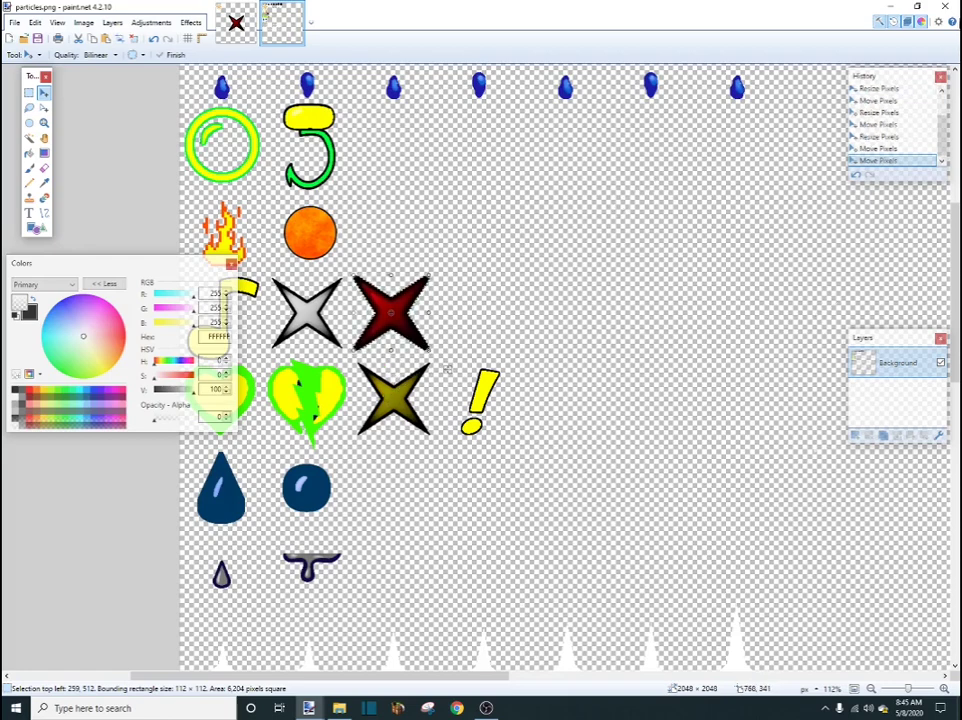
scroll(895, 120, "up", 3)
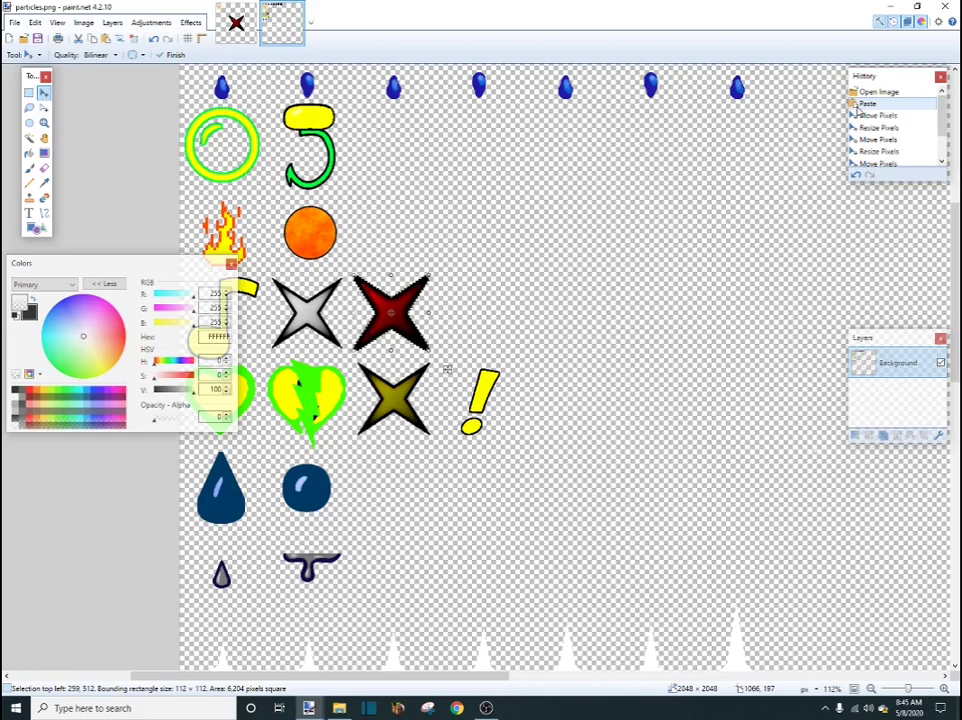
- Revert particles.png to Open Image, then paste the red star onto a new layer beside the silver star
left_click(860, 92)
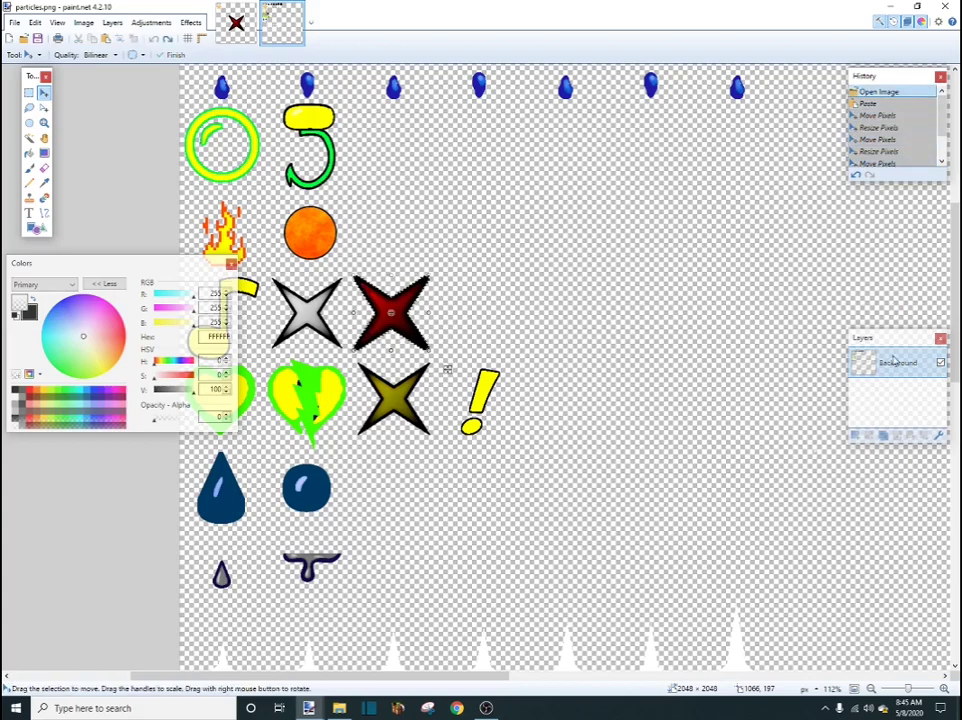
left_click(855, 436)
key("ctrl+v")
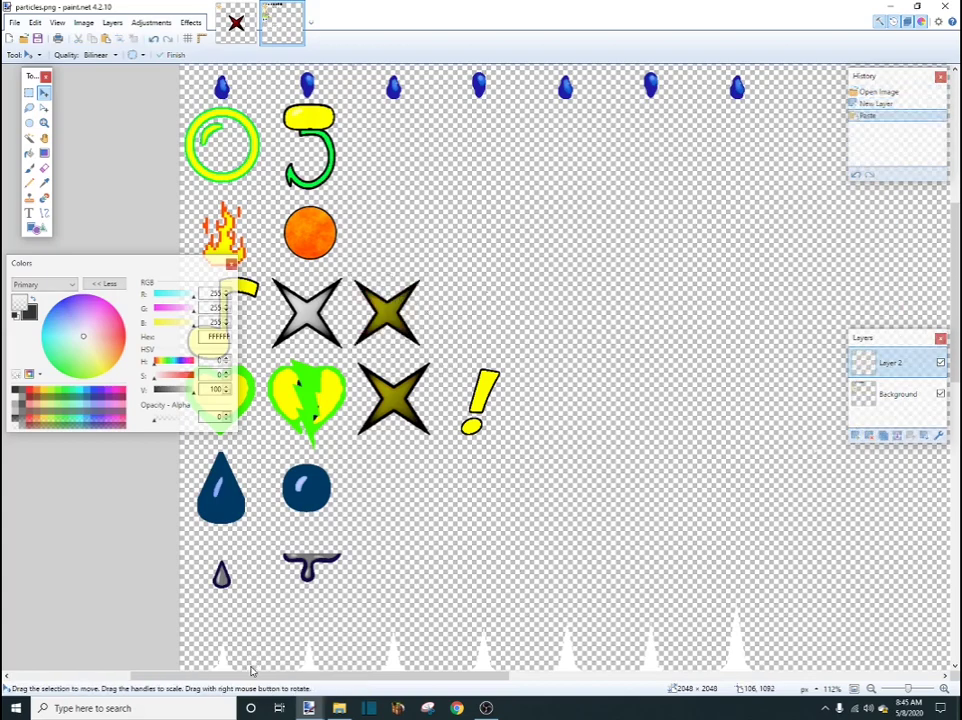
left_click_drag(369, 152, 437, 335)
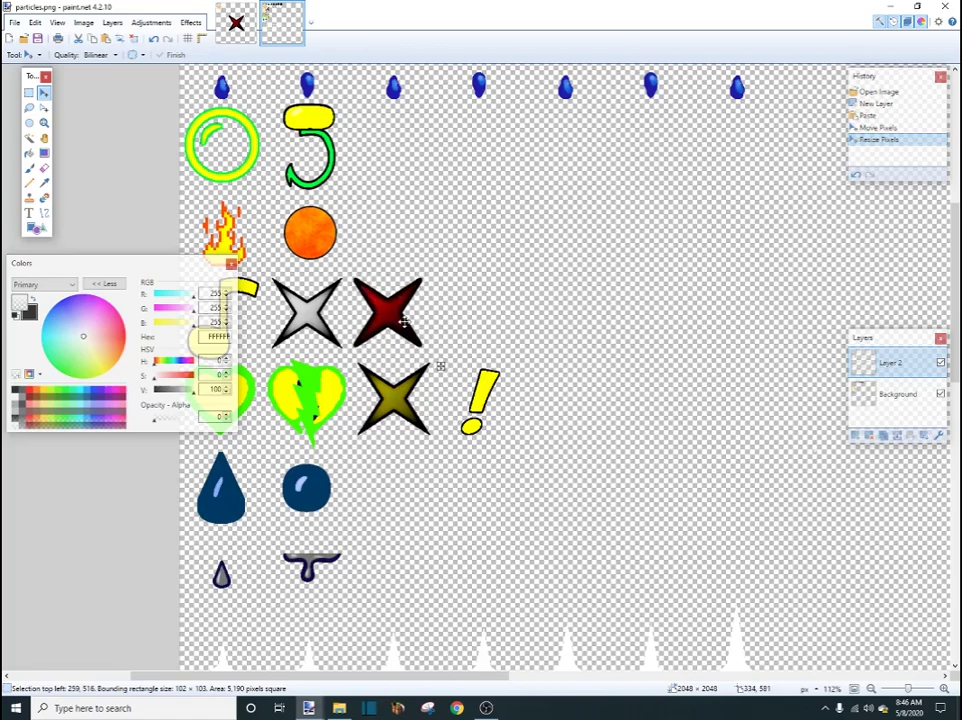
left_click_drag(403, 320, 411, 337)
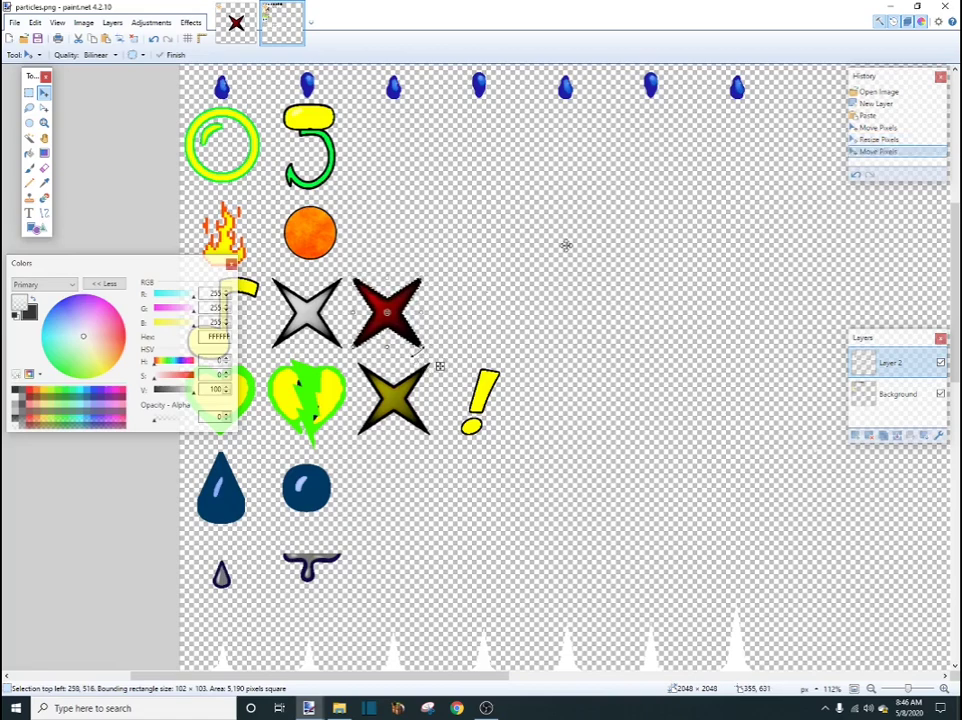
- Add Layer 3 and paste a red star copy, undoing the misplaced moves and paste
left_click(856, 437)
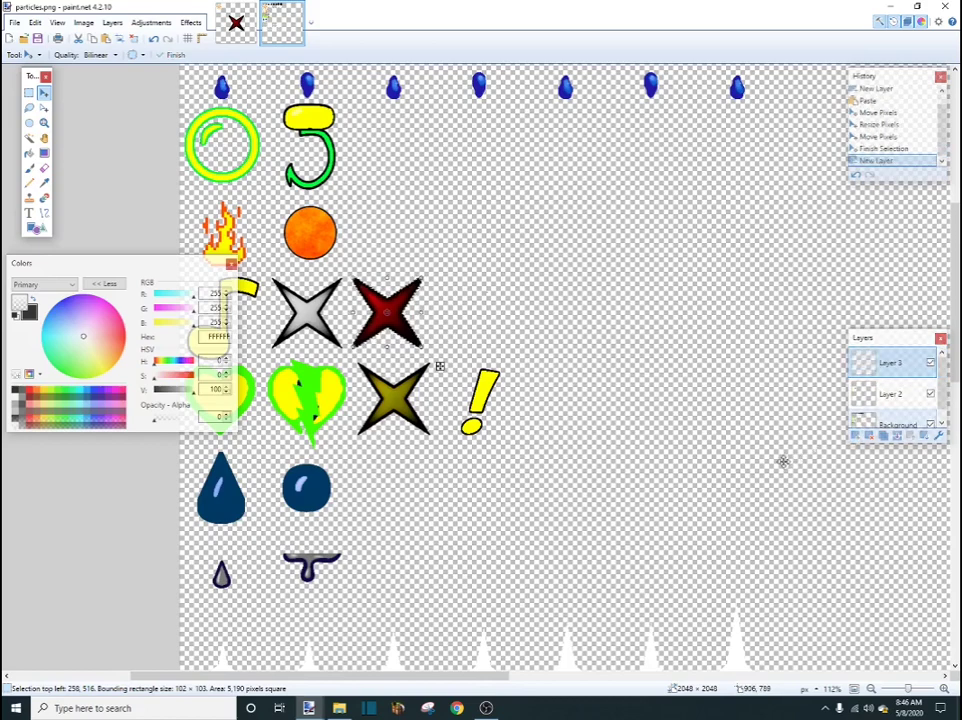
key("ctrl+v")
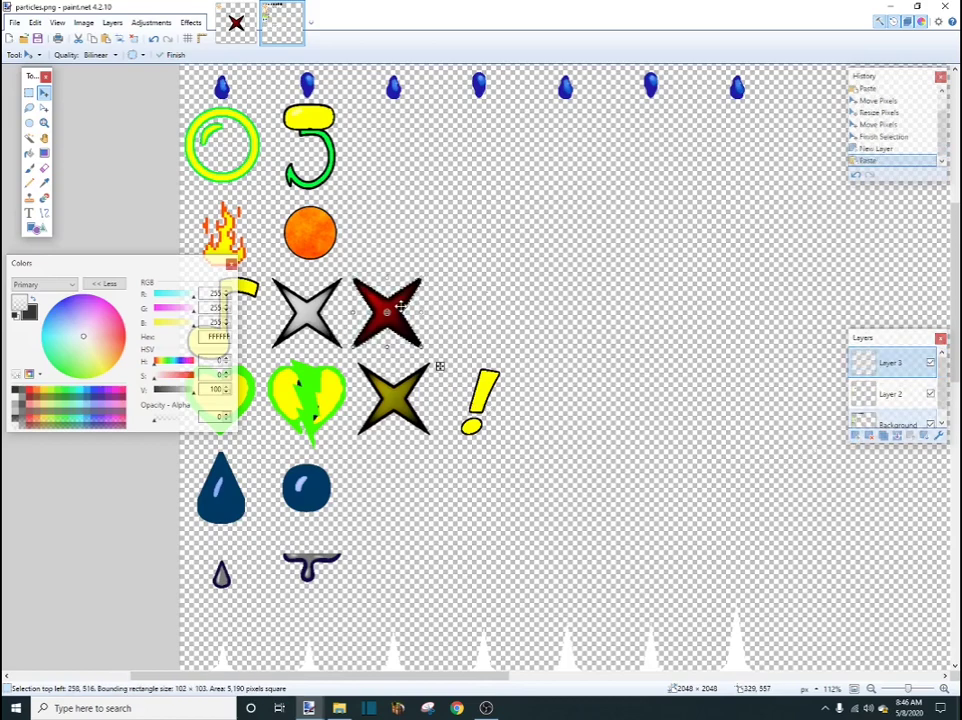
left_click_drag(318, 305, 303, 306)
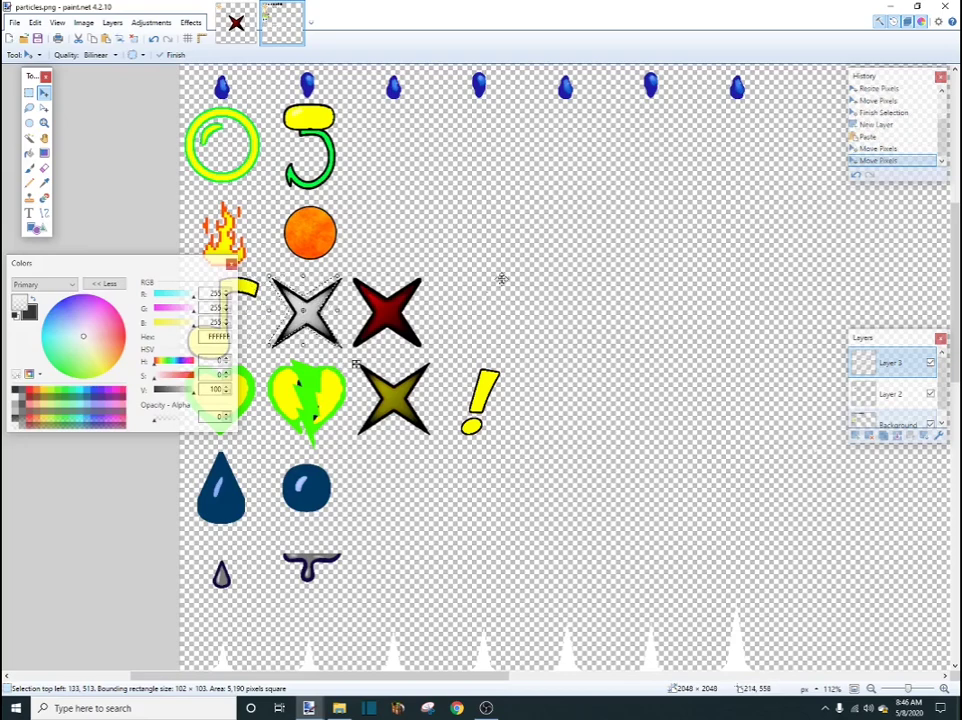
left_click(879, 136)
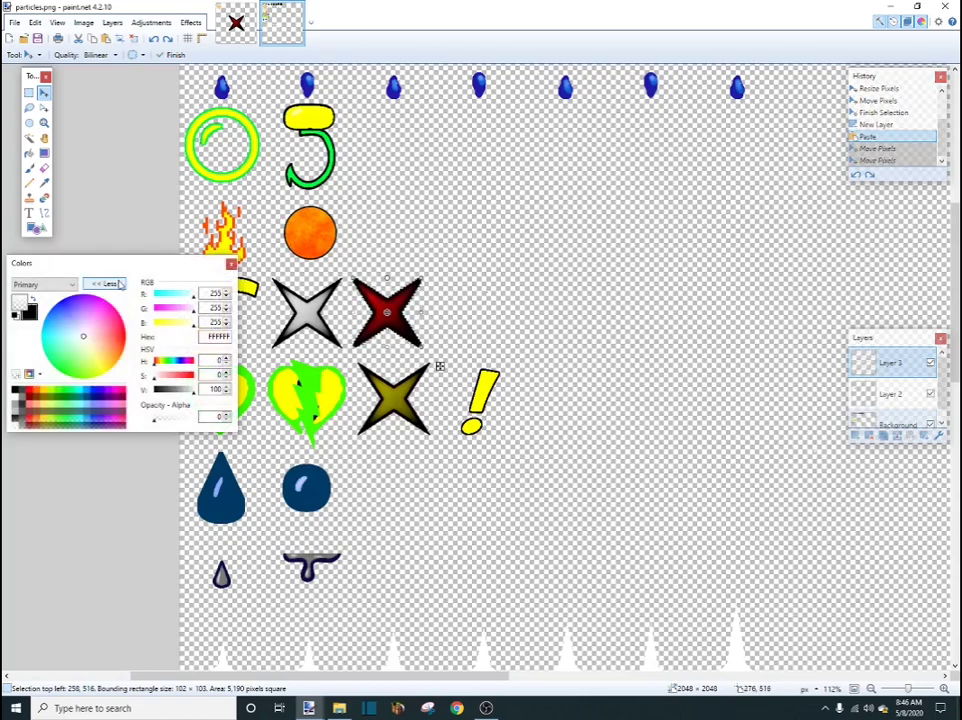
key("ctrl+v")
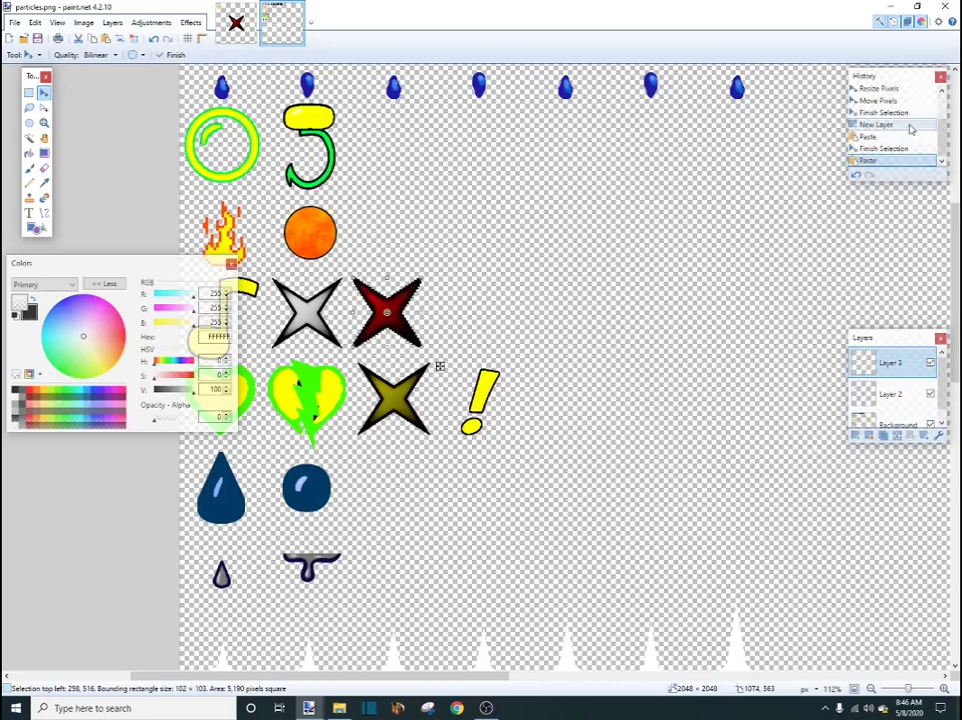
left_click(873, 148)
- Redo the paste onto Layer 3 and drag the red star over the silver star's slot
left_click(921, 400)
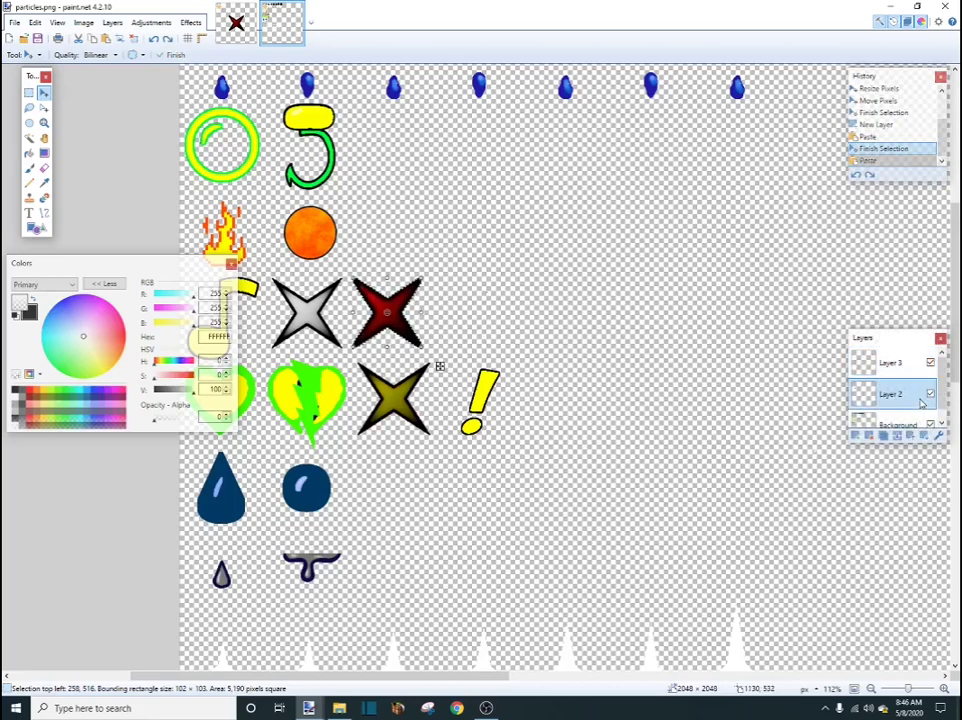
key("ctrl+y")
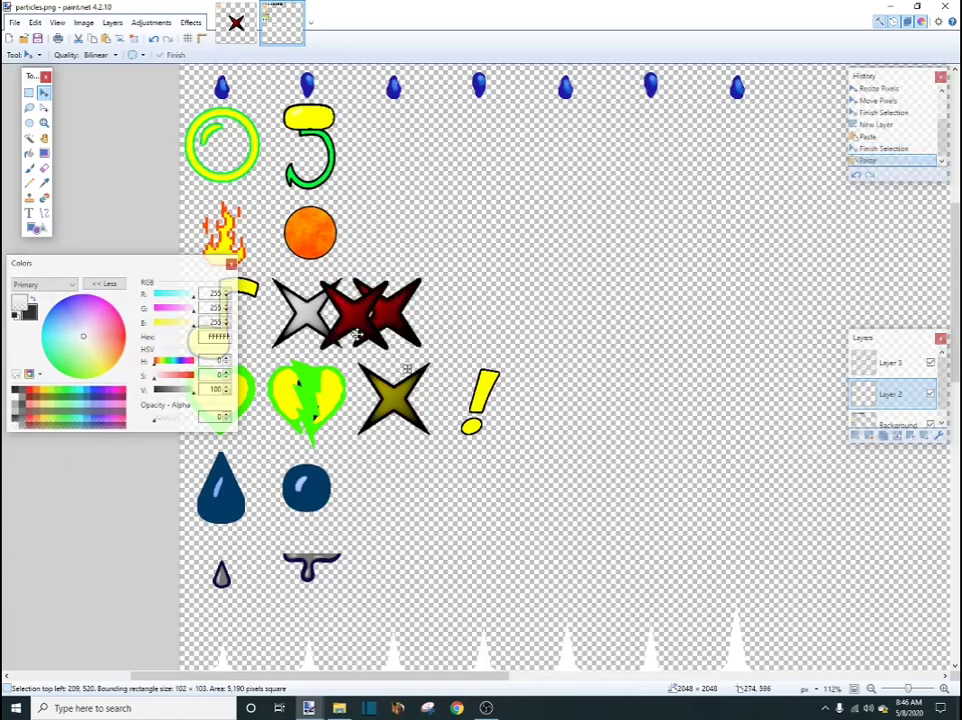
left_click_drag(352, 338, 360, 334)
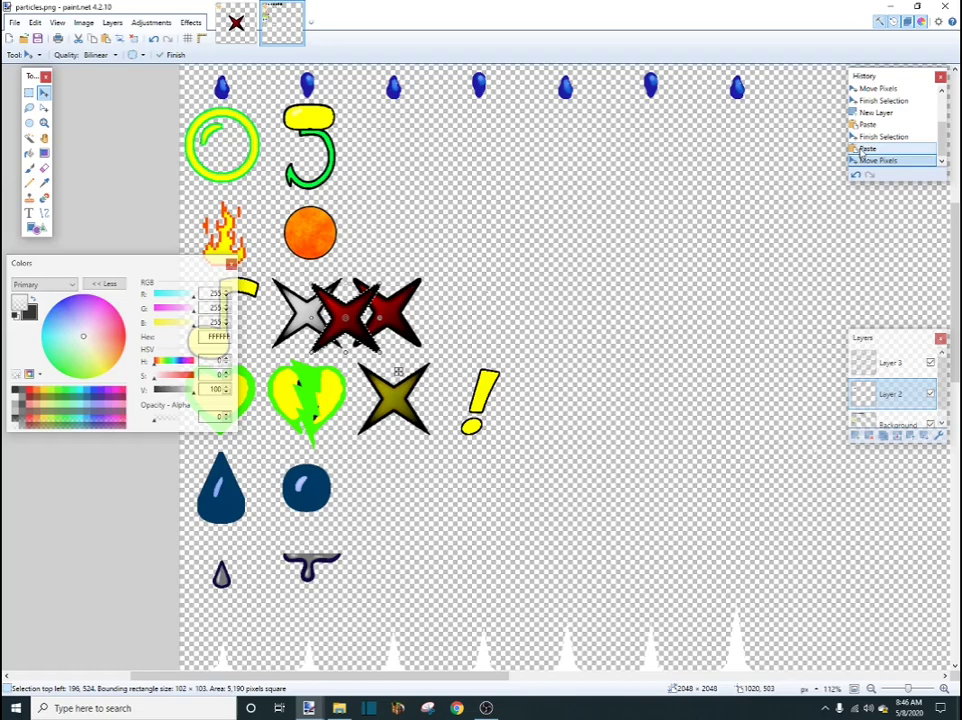
key("ctrl+z")
key("ctrl+z")
left_click(912, 363)
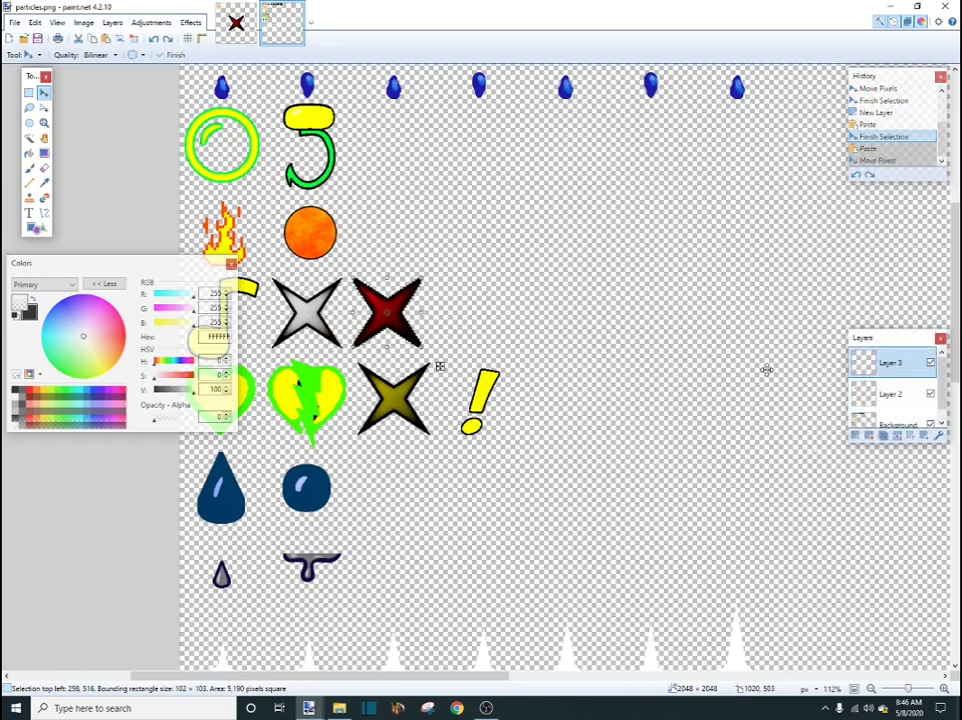
key("ctrl+y")
left_click_drag(393, 316, 310, 315)
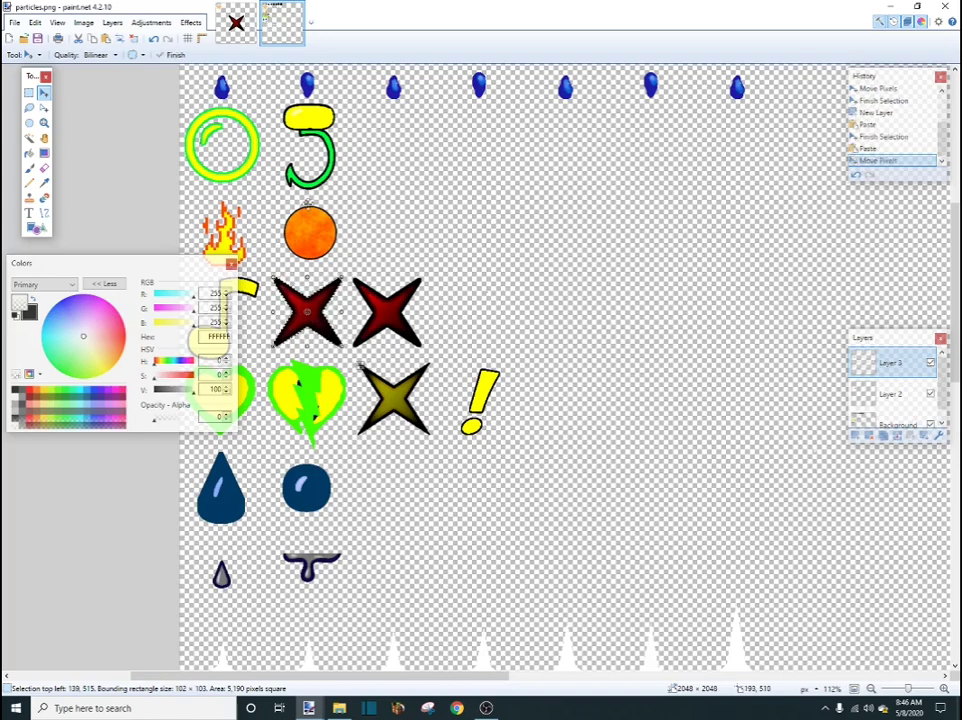
- Desaturate the Layer 3 star with Black and White, then brighten it with an upward Curves bend
left_click(150, 22)
left_click(222, 137)
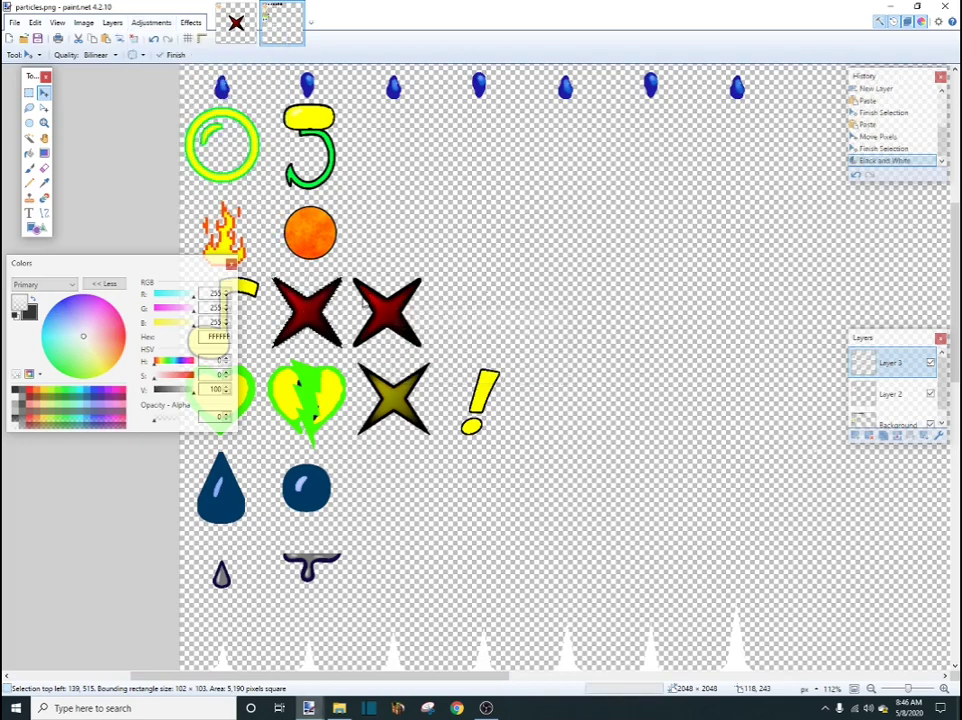
left_click(148, 22)
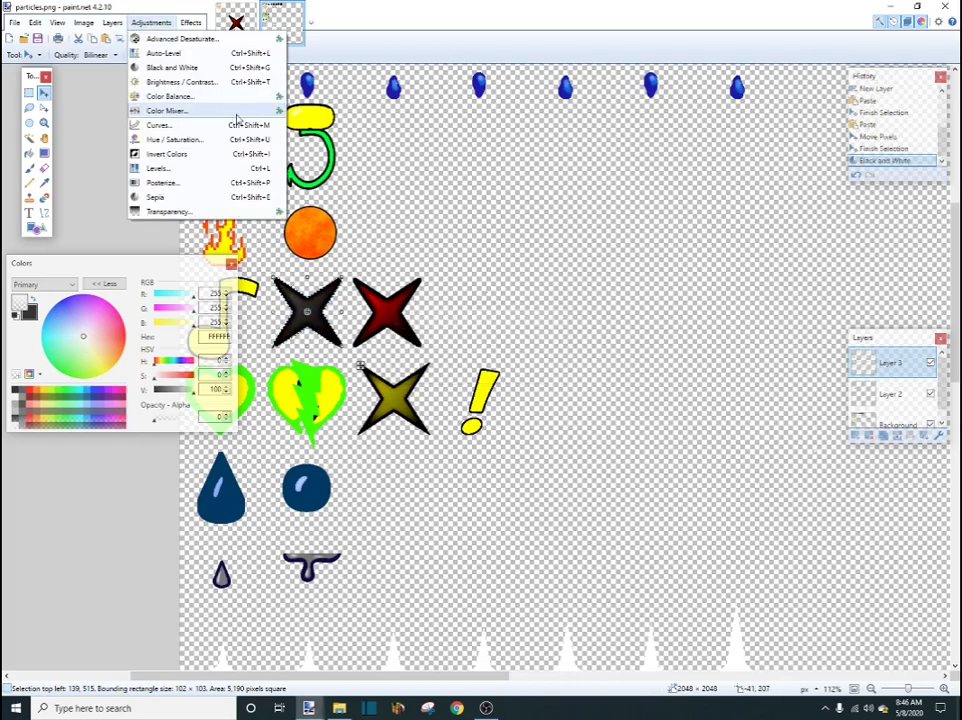
left_click(160, 125)
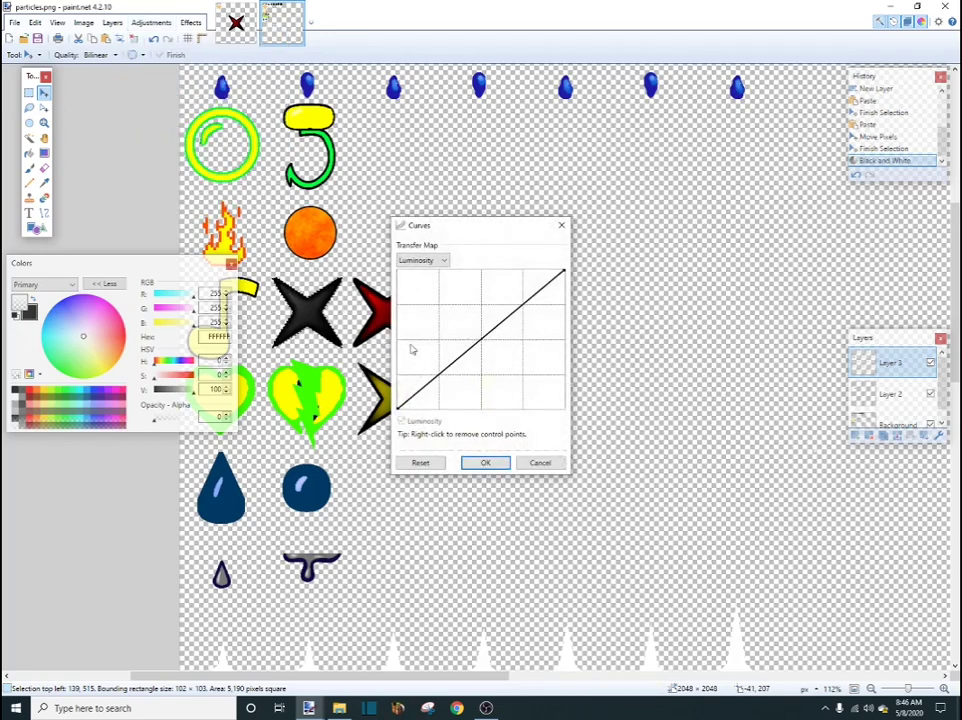
left_click_drag(480, 347, 438, 313)
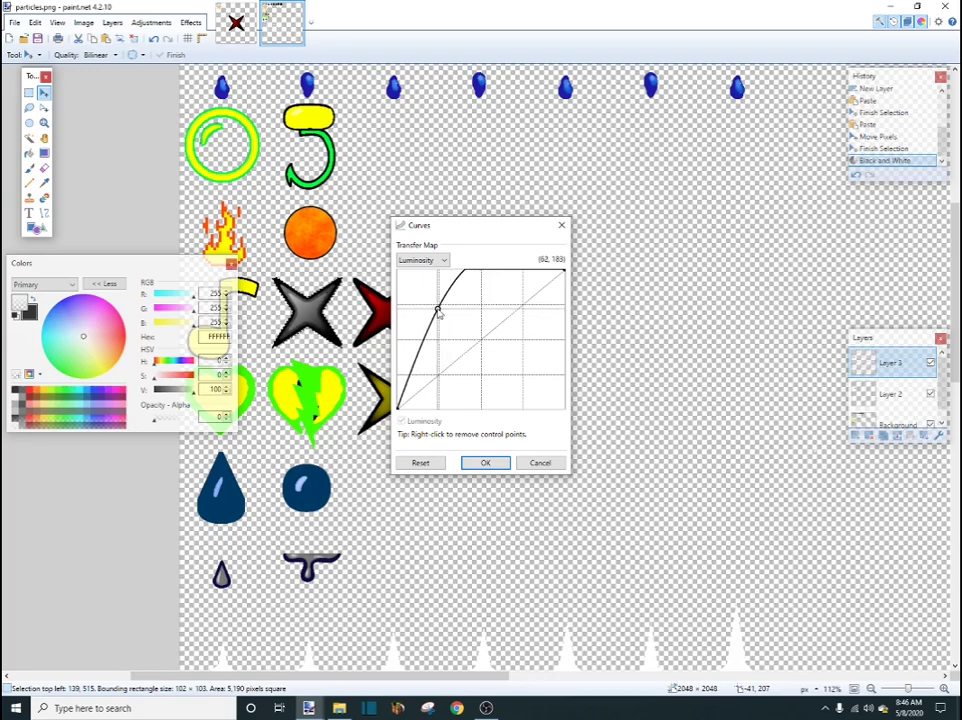
left_click(482, 463)
- On the Background layer, rectangle-select the area under the grey and red stars and fill it with Backspace
left_click(29, 92)
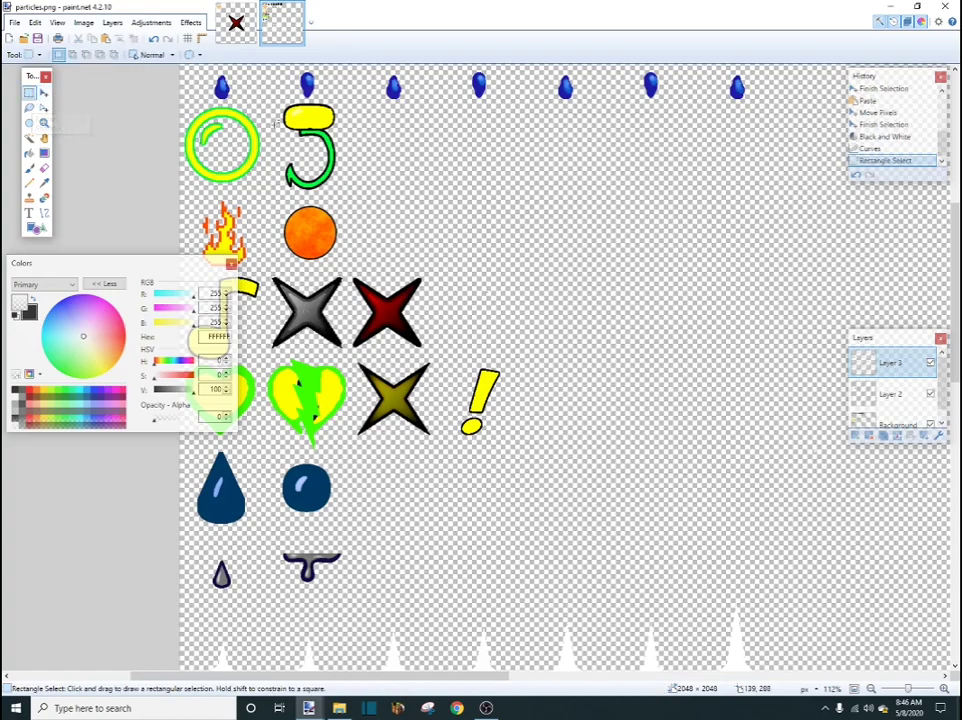
scroll(277, 122, "down", 3)
scroll(277, 140, "down", 4, "ctrl")
scroll(276, 170, "up", 5, "ctrl")
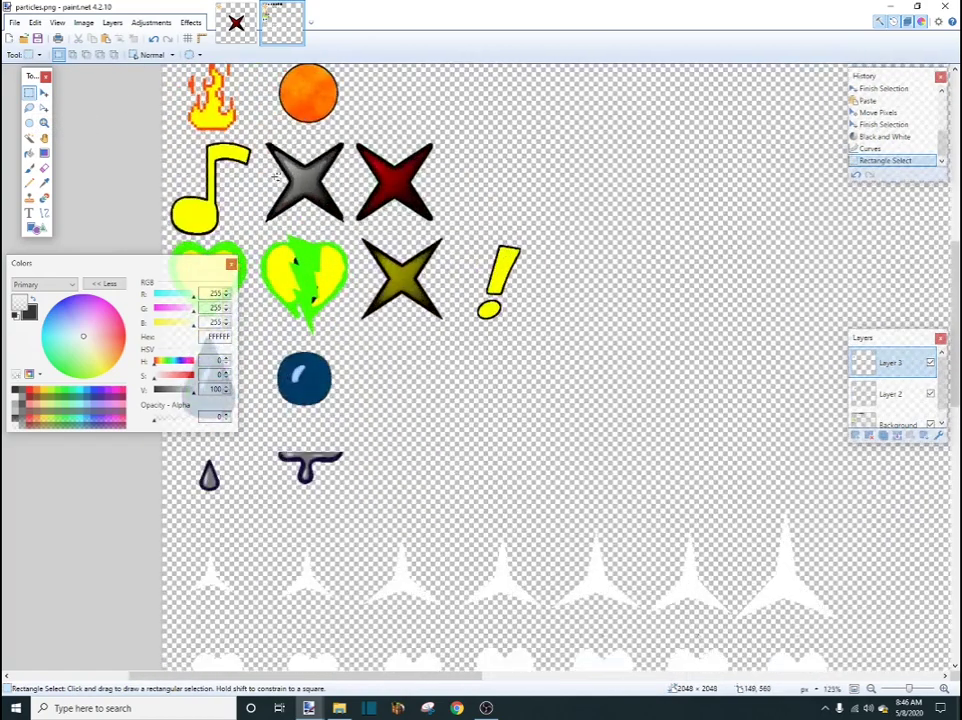
scroll(276, 176, "up", 4, "ctrl")
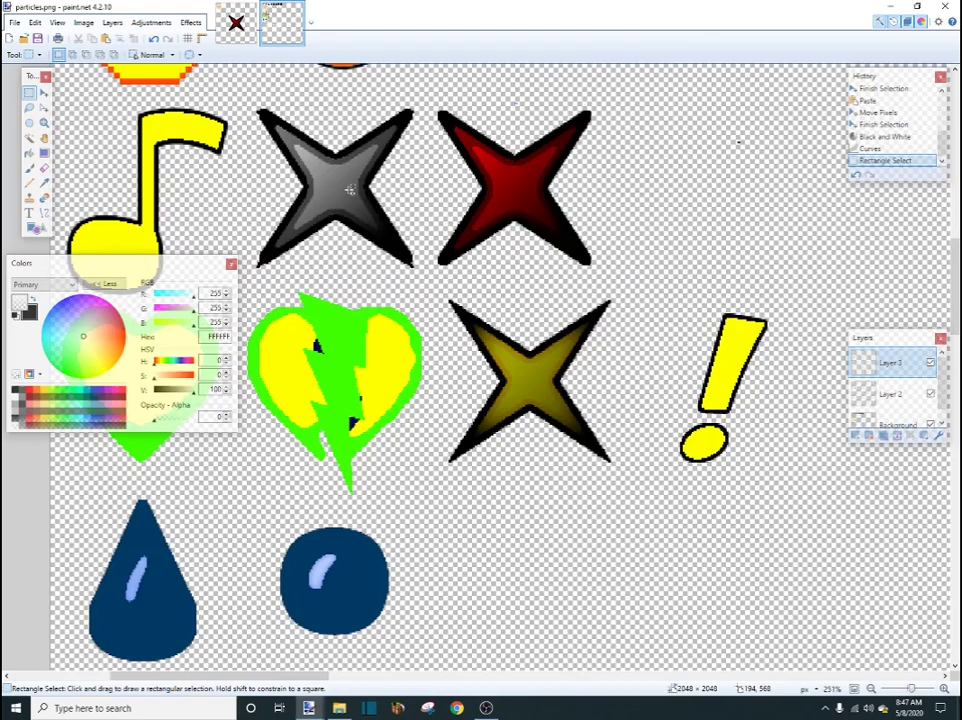
scroll(349, 190, "down", 4, "ctrl")
scroll(508, 287, "up", 3)
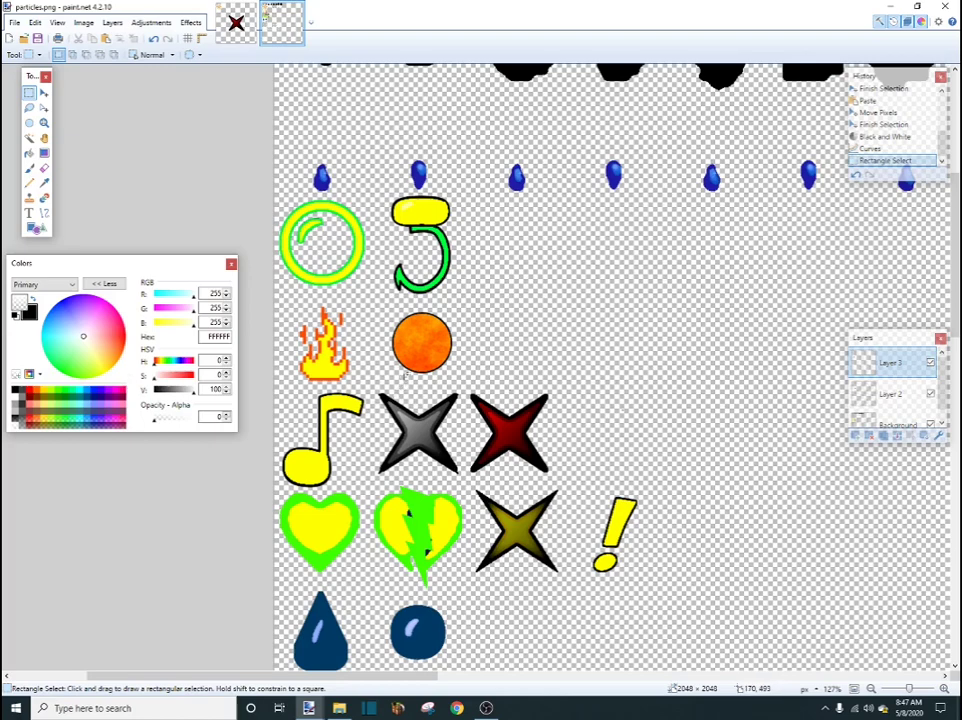
scroll(891, 425, "down", 1)
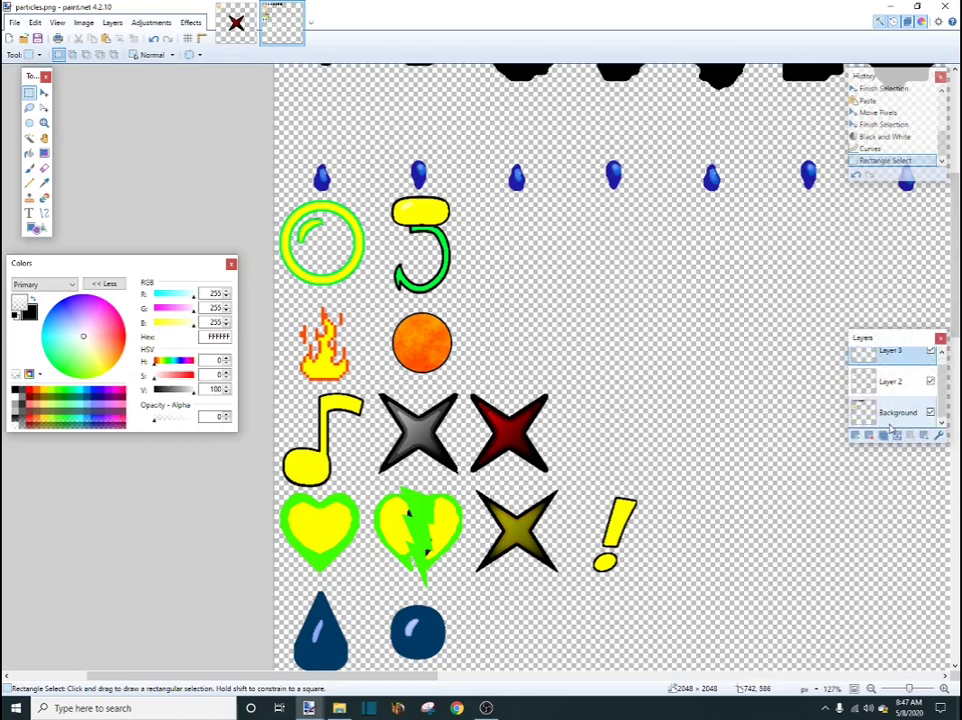
left_click(878, 408)
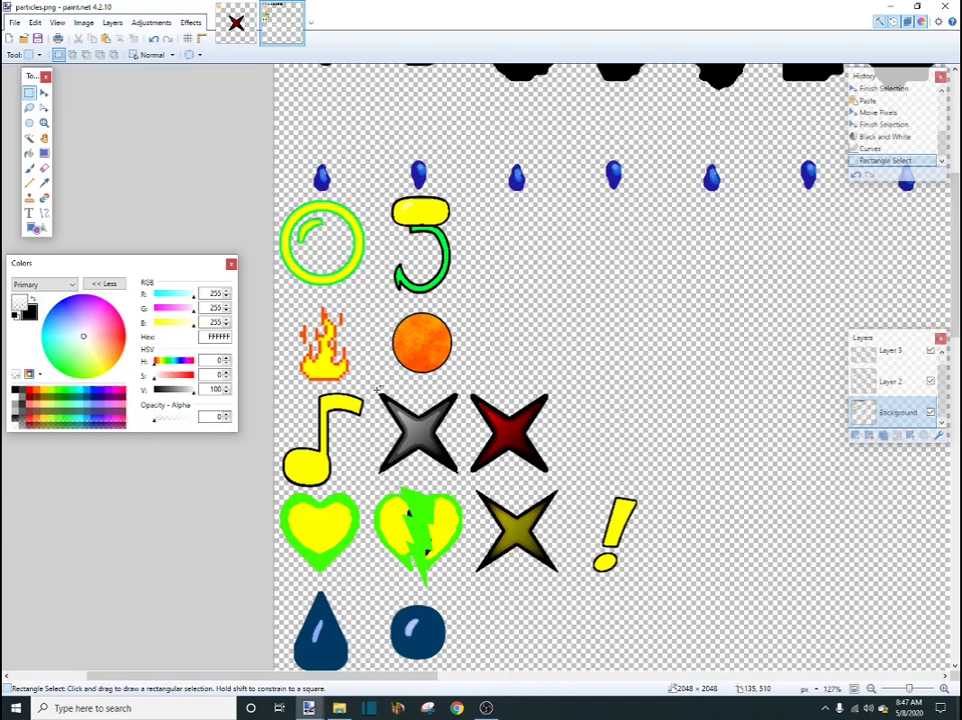
left_click_drag(376, 388, 570, 475)
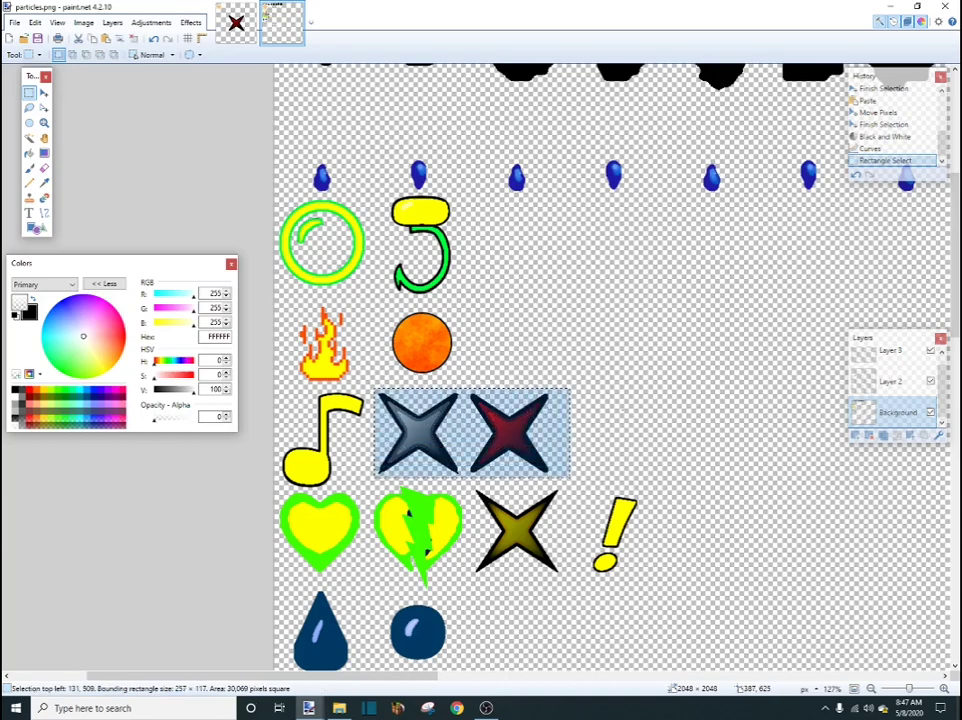
key("BackSpace")
left_click(558, 395)
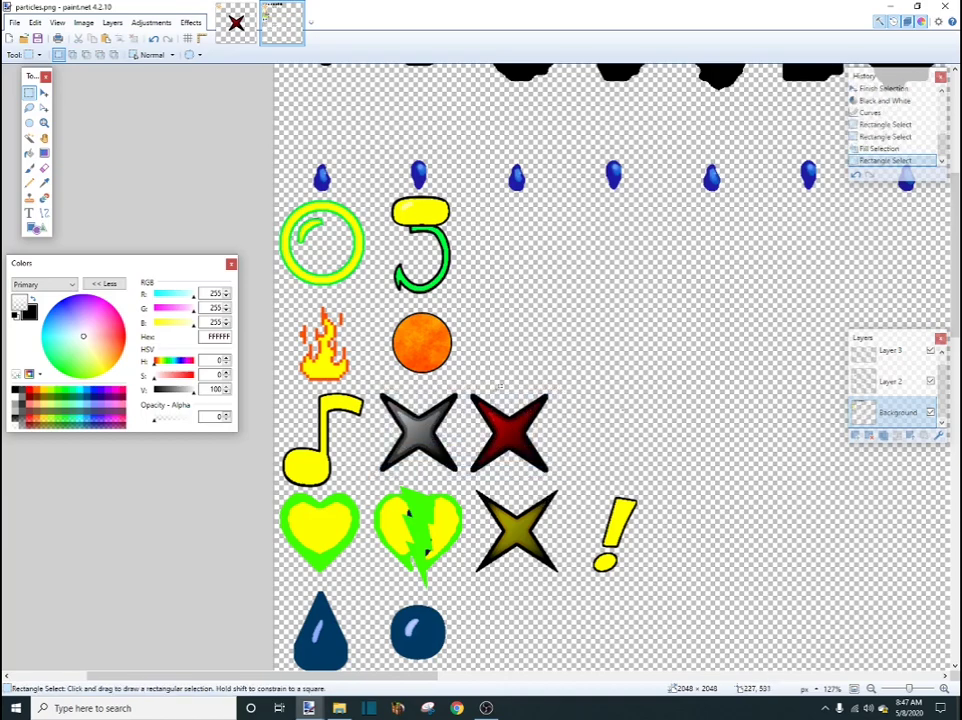
- Merge Layer 3 and Layer 2 down into Background, then paste the red star again
scroll(872, 362, "up", 1)
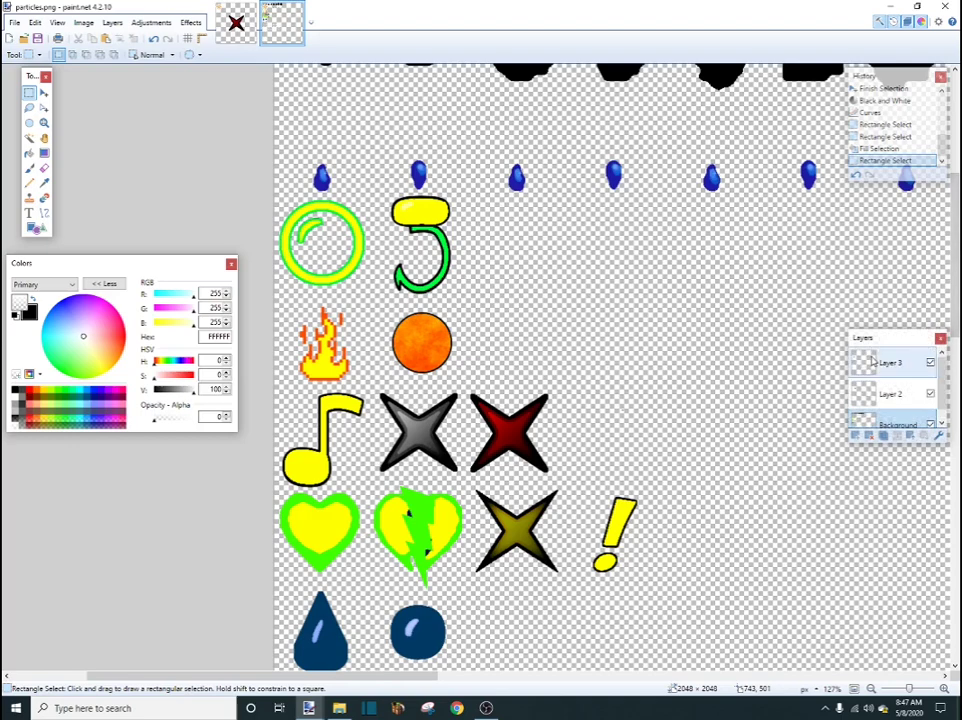
left_click(872, 362)
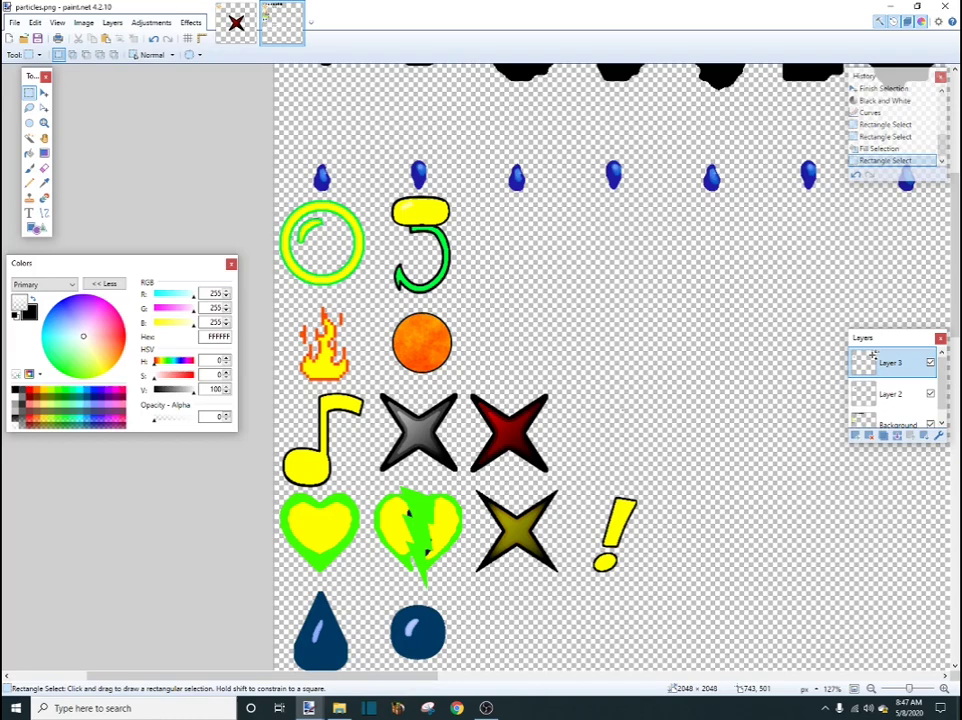
key("f")
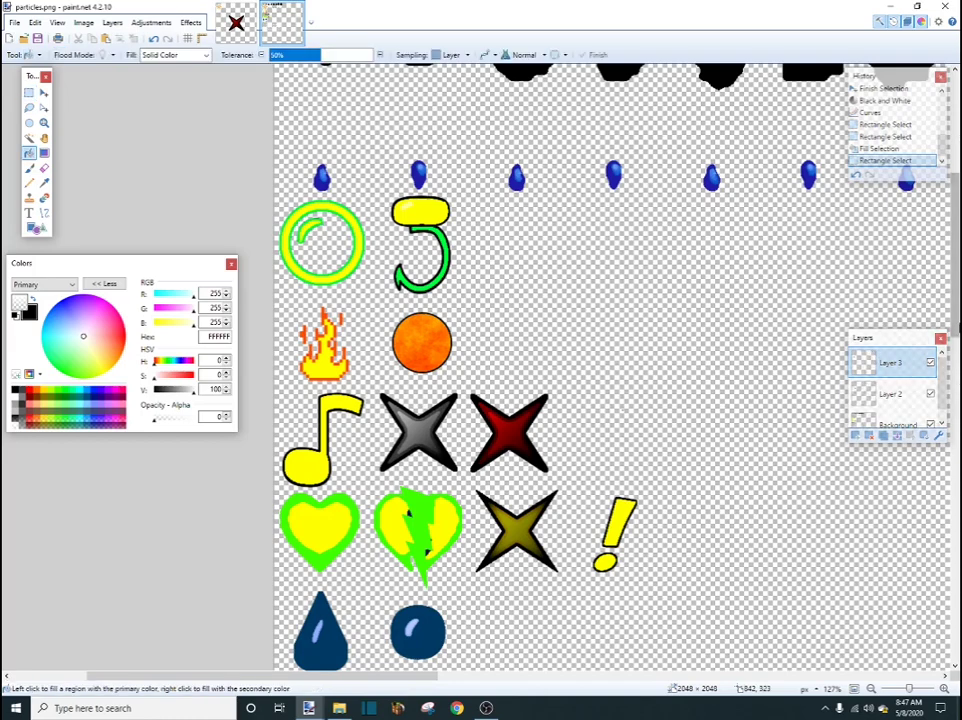
left_click(896, 437)
left_click(896, 437)
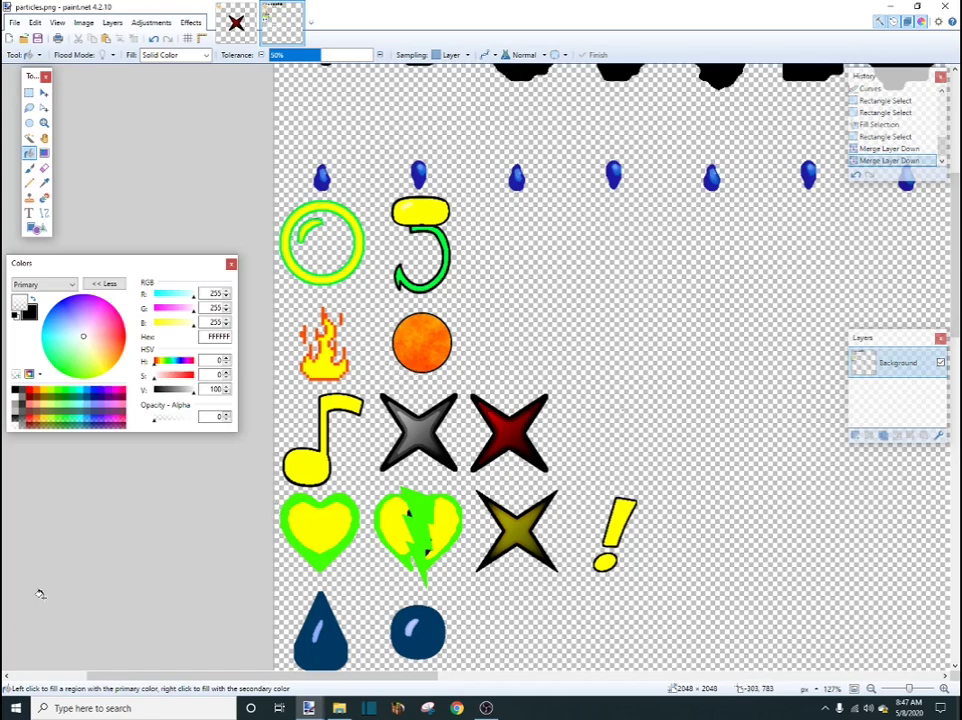
key("ctrl+v")
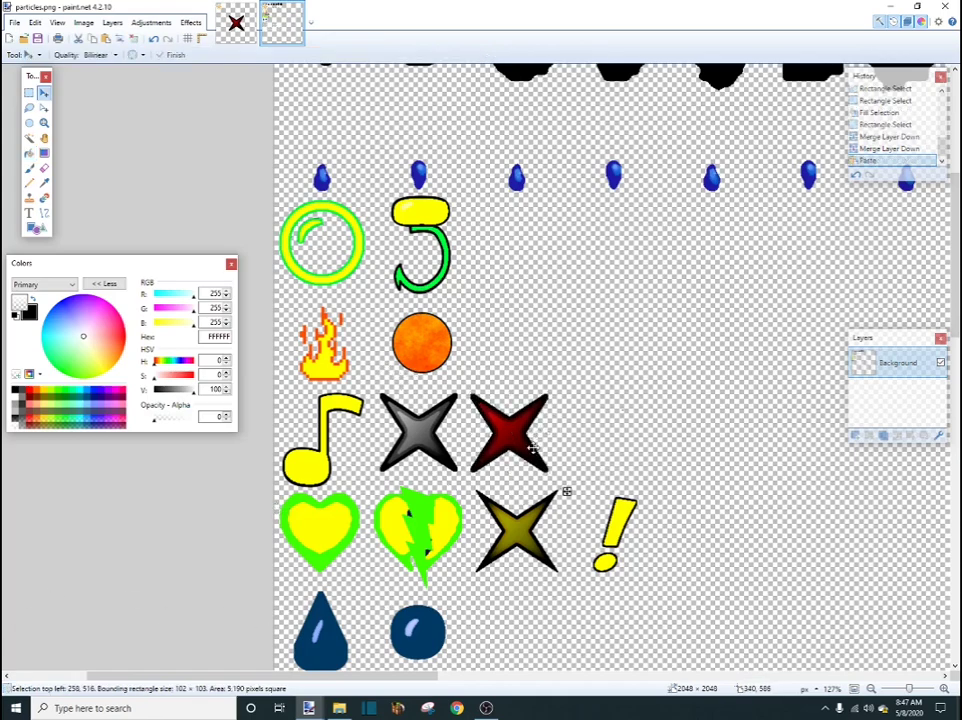
- Paste the red star onto a new layer and position it over the yellow star's slot
left_click_drag(532, 444, 540, 546)
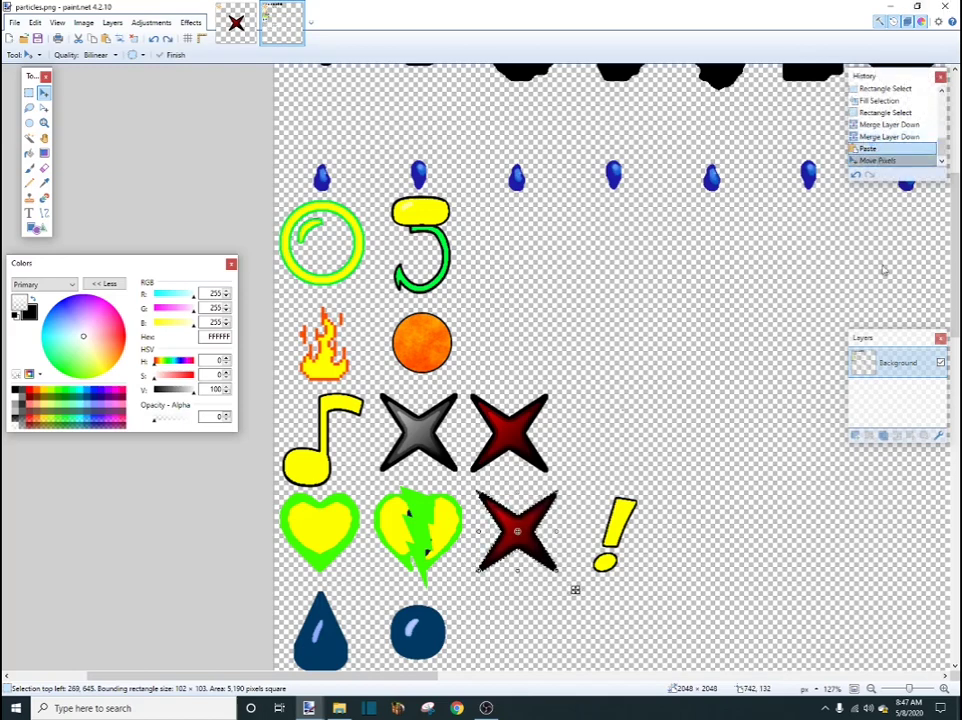
left_click(853, 437)
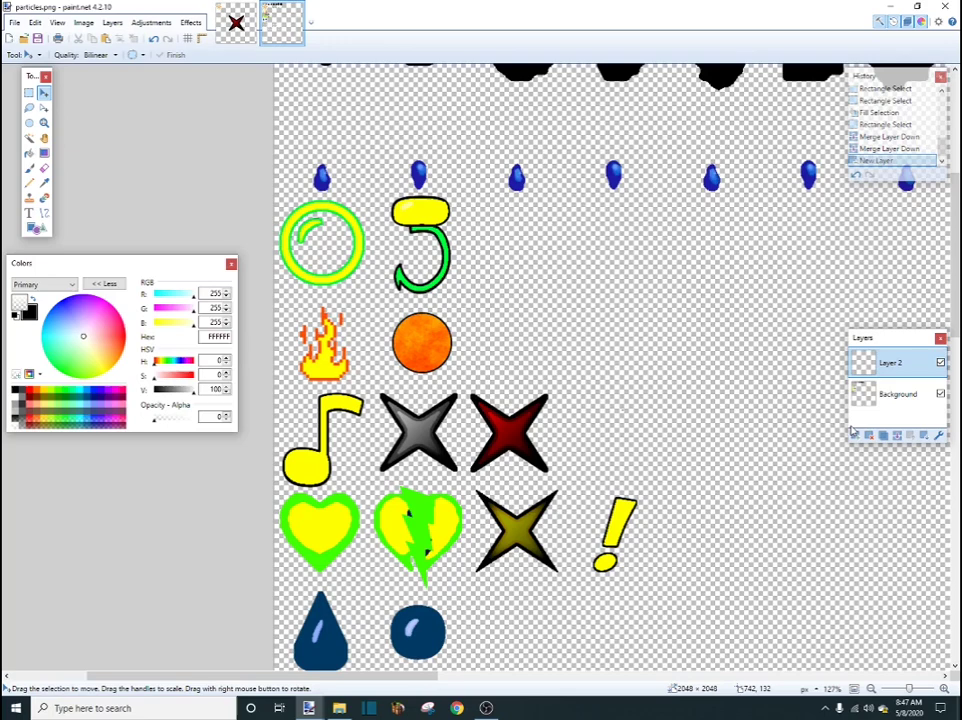
key("ctrl+v")
left_click_drag(522, 440, 523, 548)
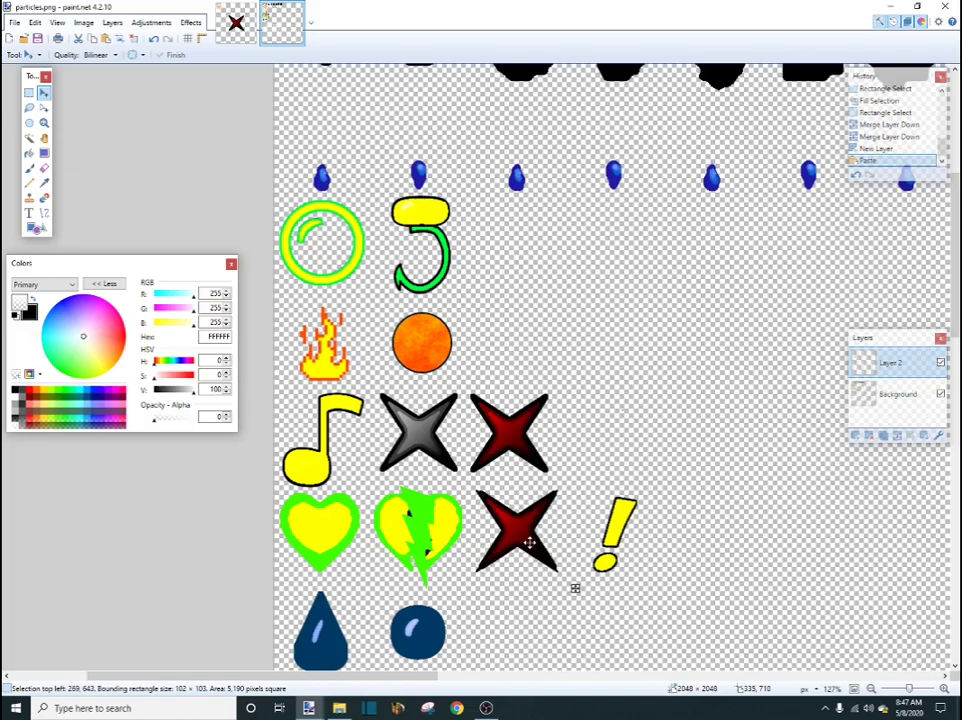
left_click_drag(529, 541, 529, 541)
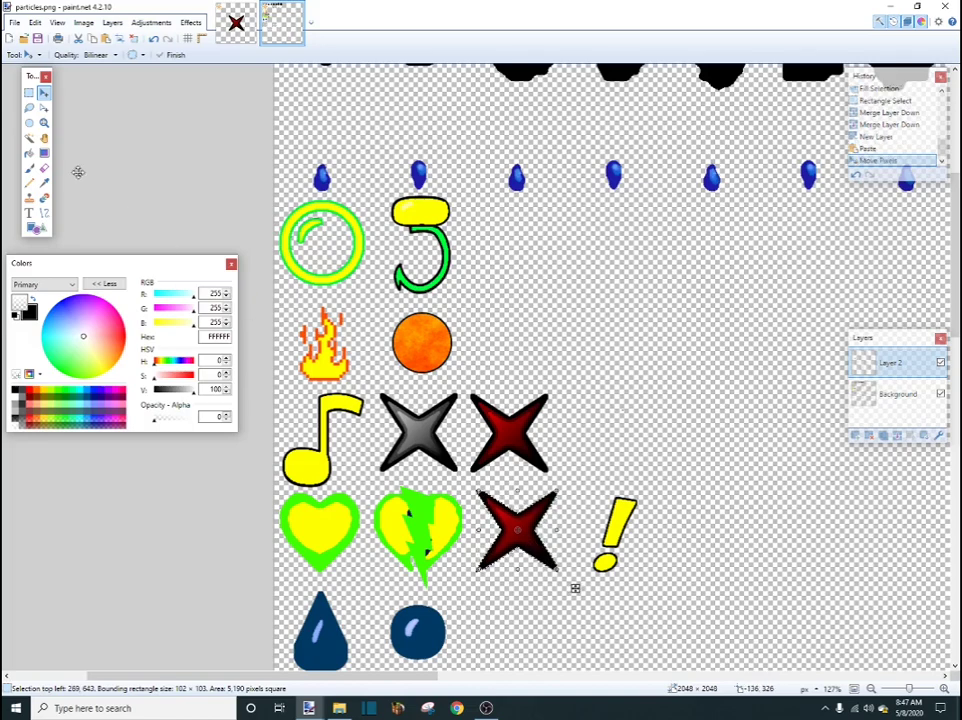
- Turn the pasted star grey with Black and White, then brighten it with Curves
left_click(151, 22)
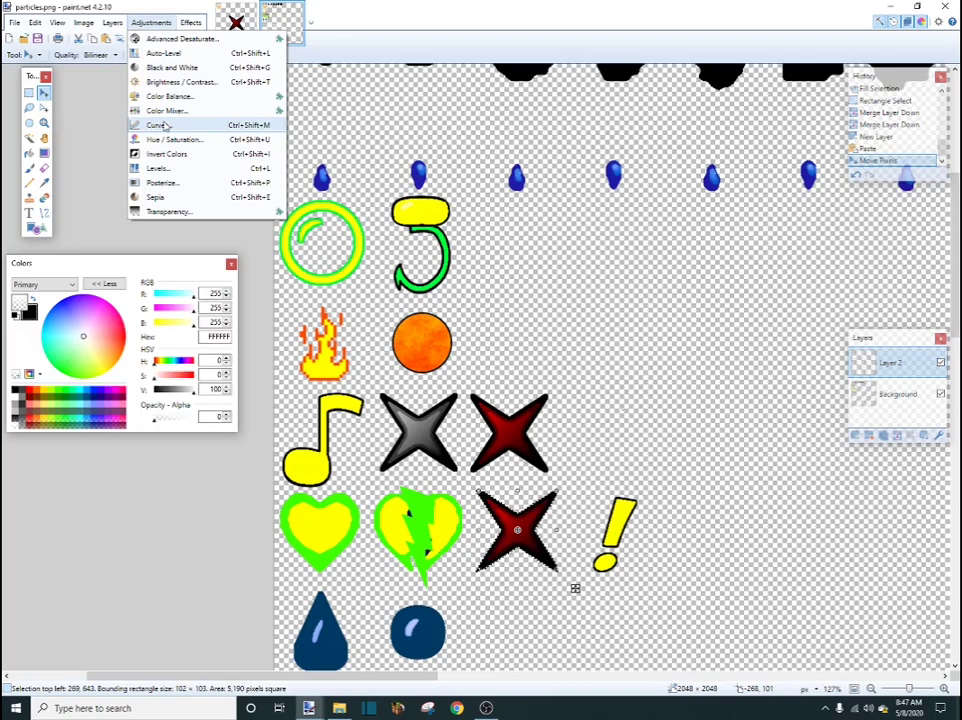
left_click(167, 36)
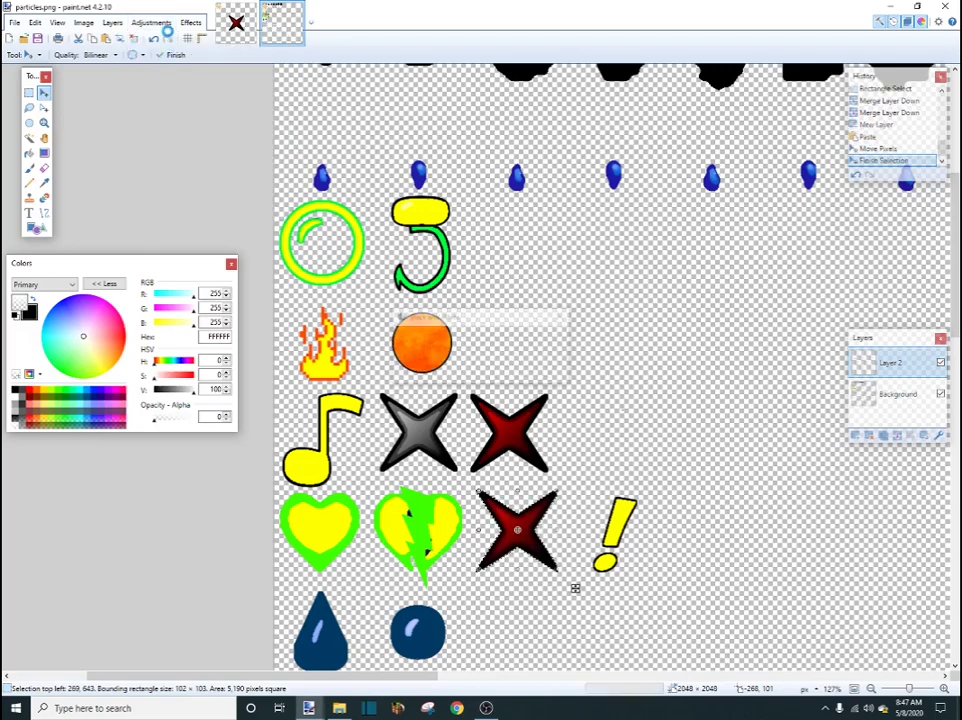
left_click(153, 22)
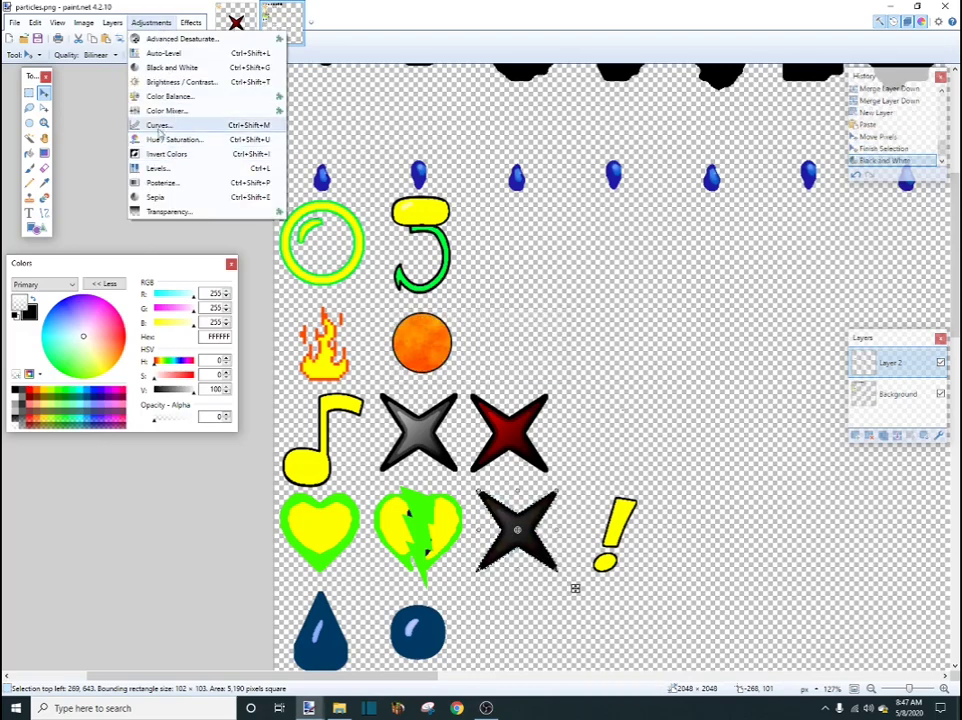
left_click(157, 124)
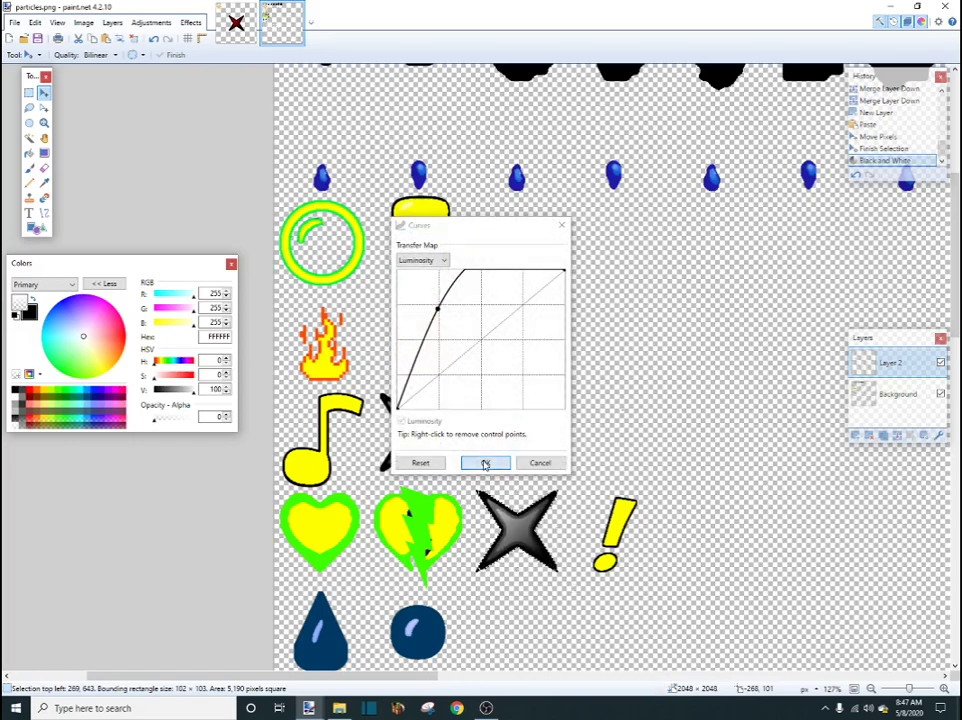
left_click(483, 462)
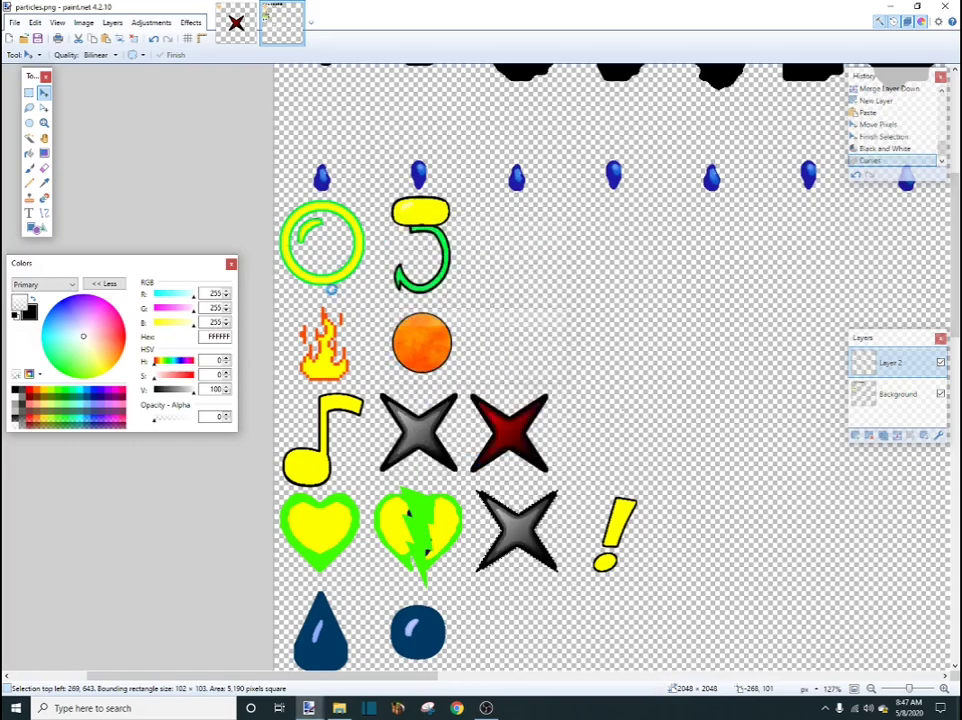
left_click(28, 92)
scroll(532, 555, "down", 5)
scroll(532, 555, "up", 4)
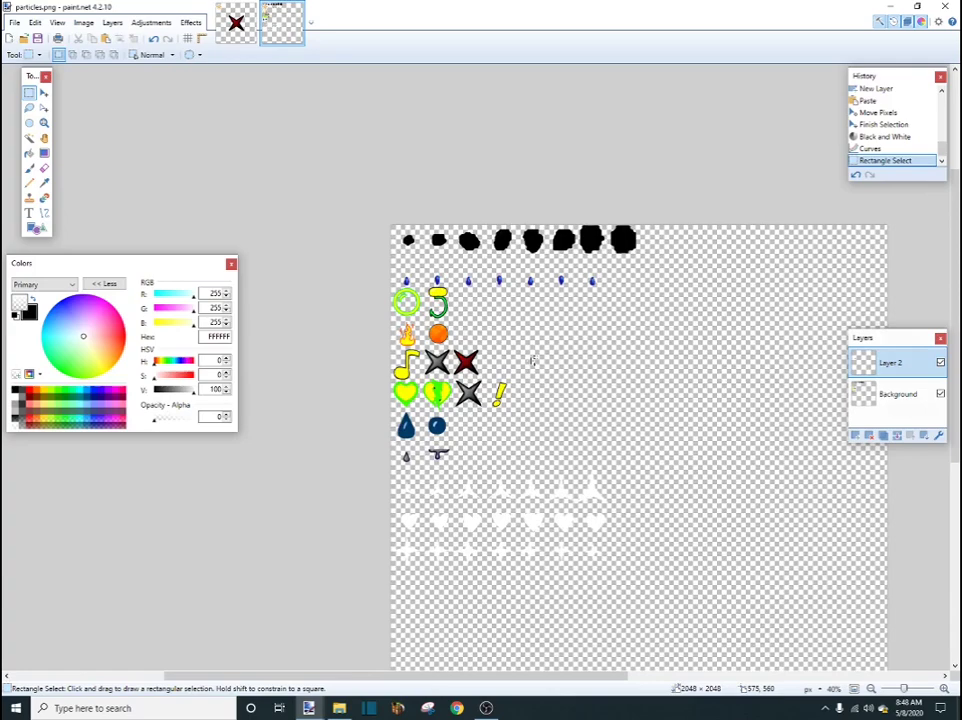
scroll(557, 455, "up", 1)
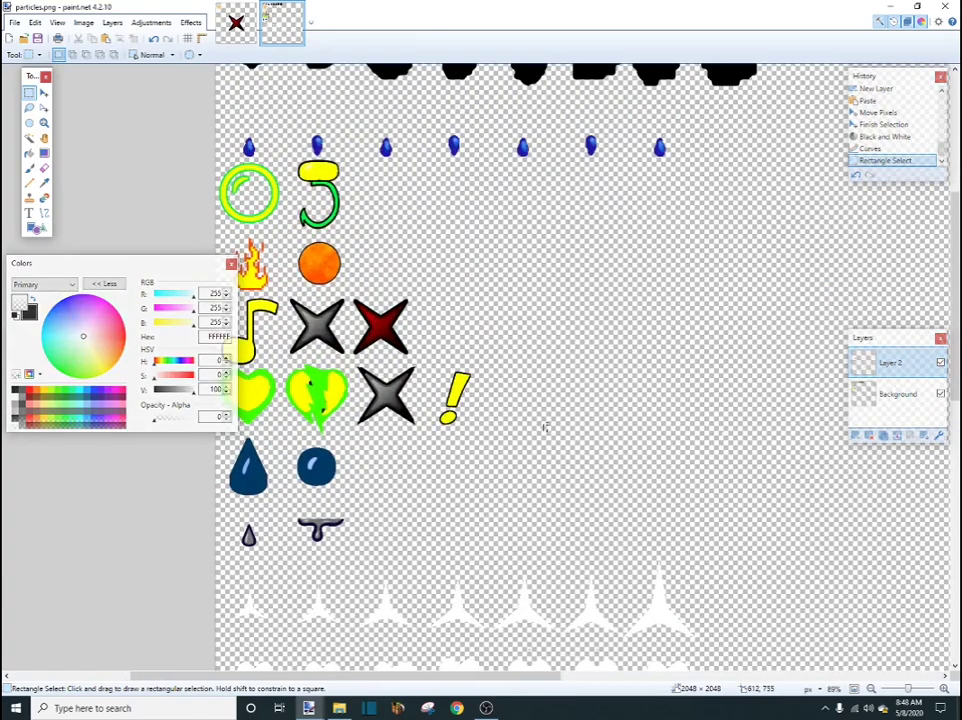
scroll(545, 425, "down", 4)
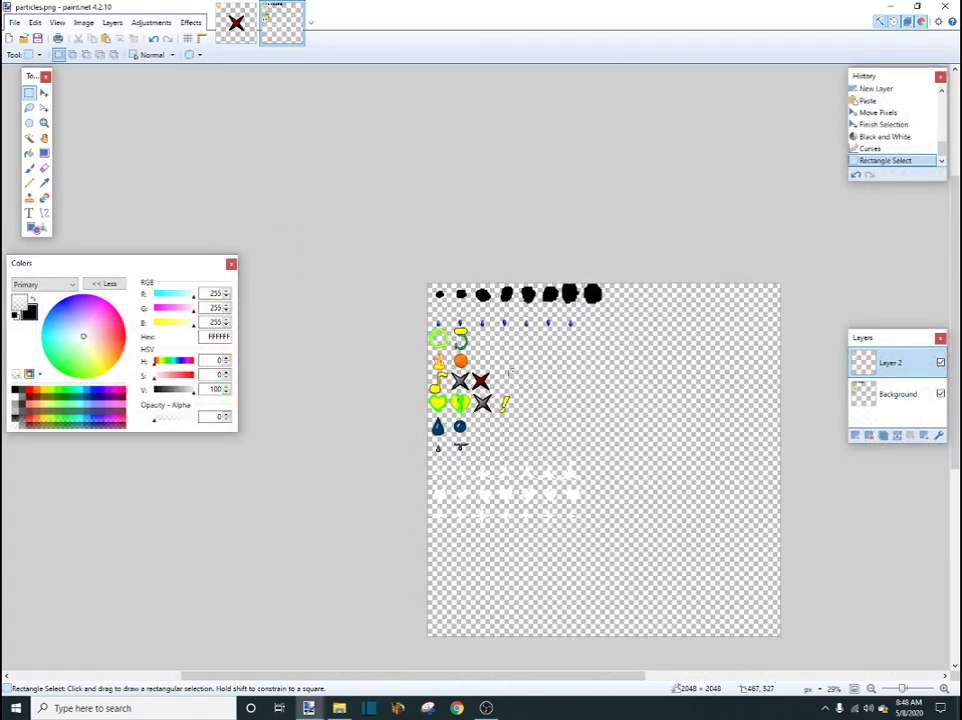
scroll(508, 372, "up", 6)
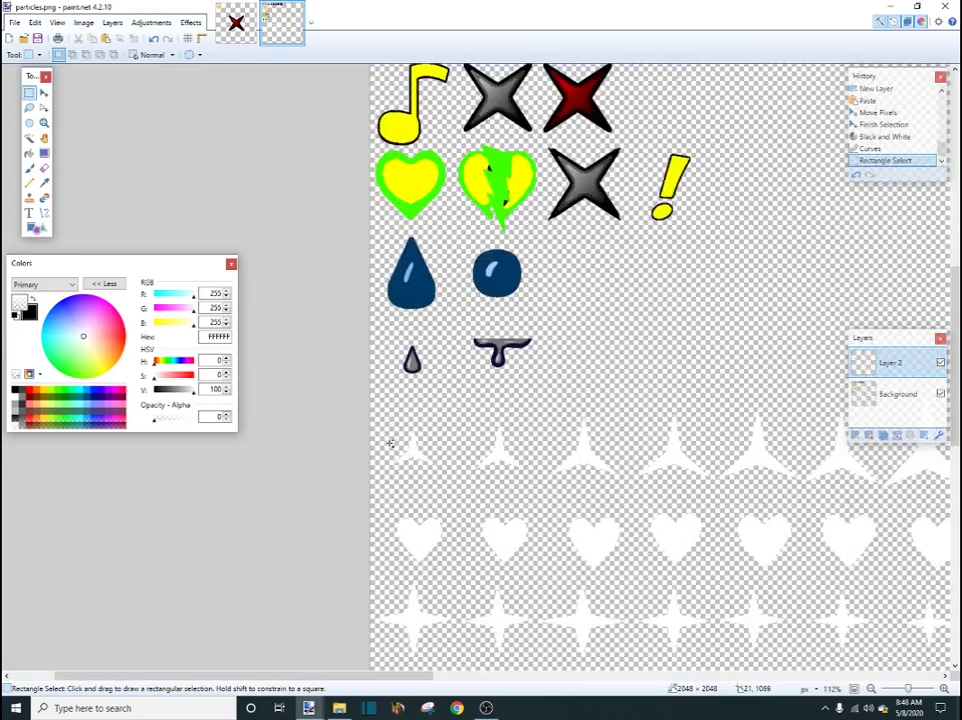
scroll(390, 443, "up", 2)
left_click_drag(393, 412, 626, 364)
scroll(595, 554, "down", 3)
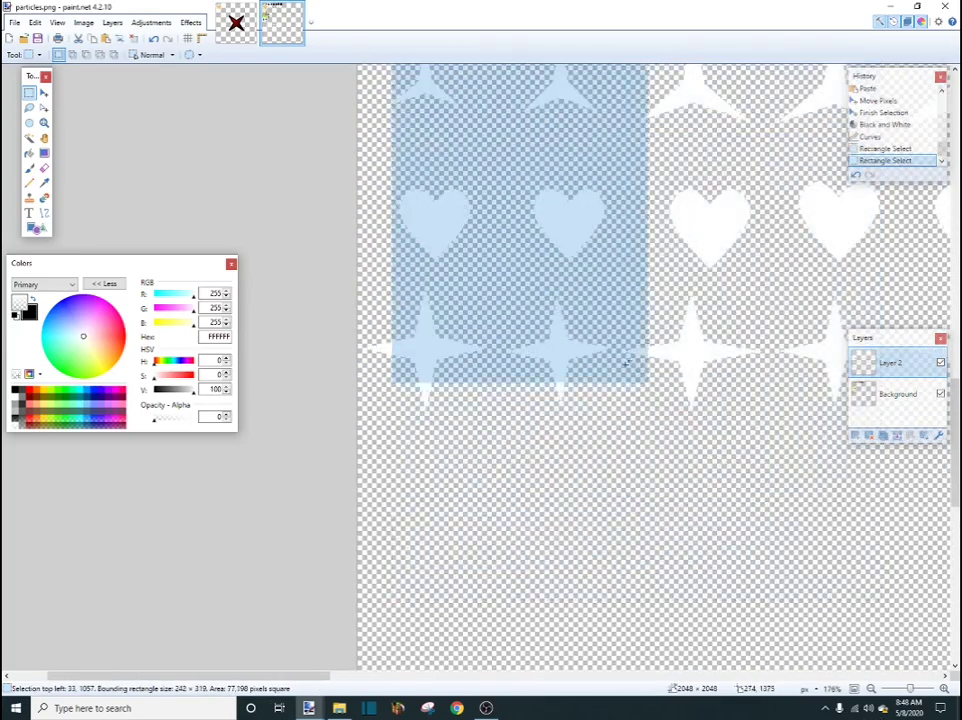
left_click_drag(550, 317, 589, 335)
scroll(600, 350, "up", 10)
scroll(553, 398, "down", 2)
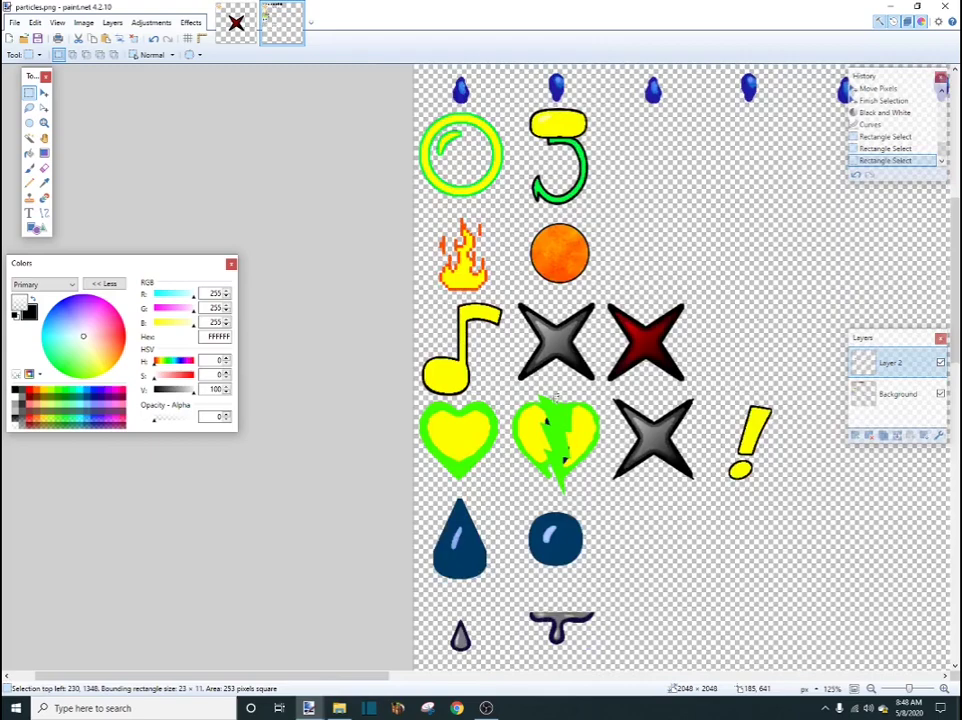
scroll(553, 398, "down", 7)
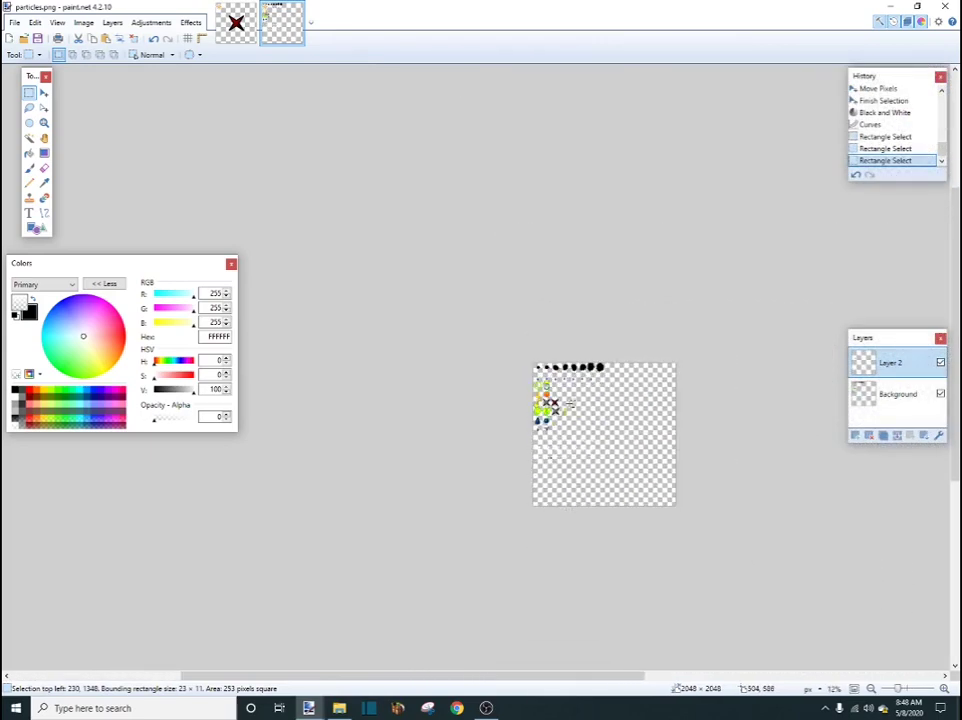
scroll(570, 403, "up", 5)
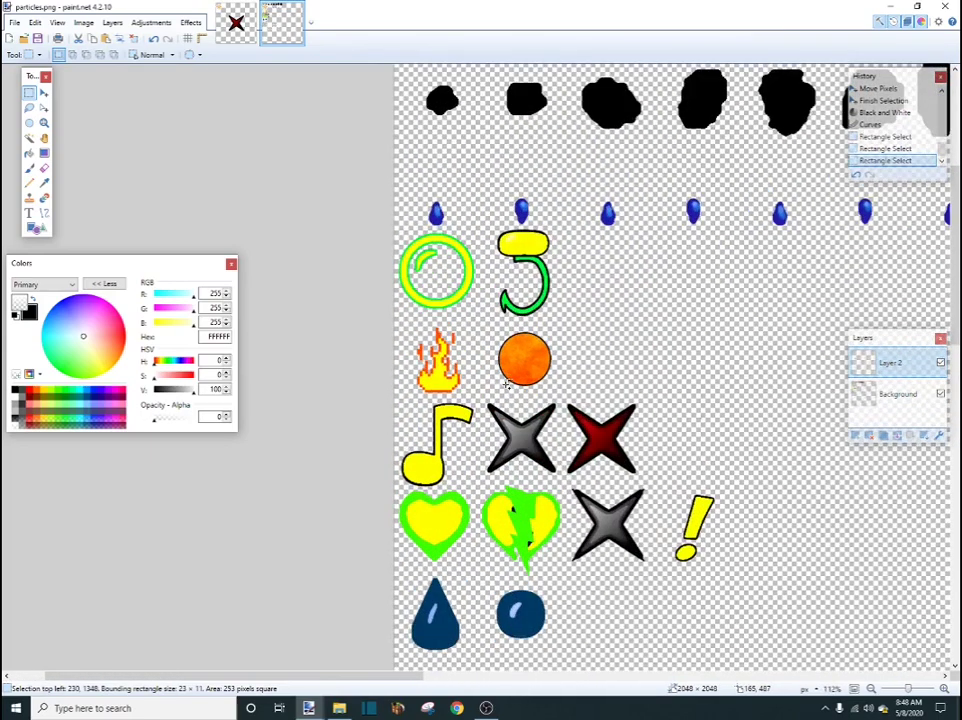